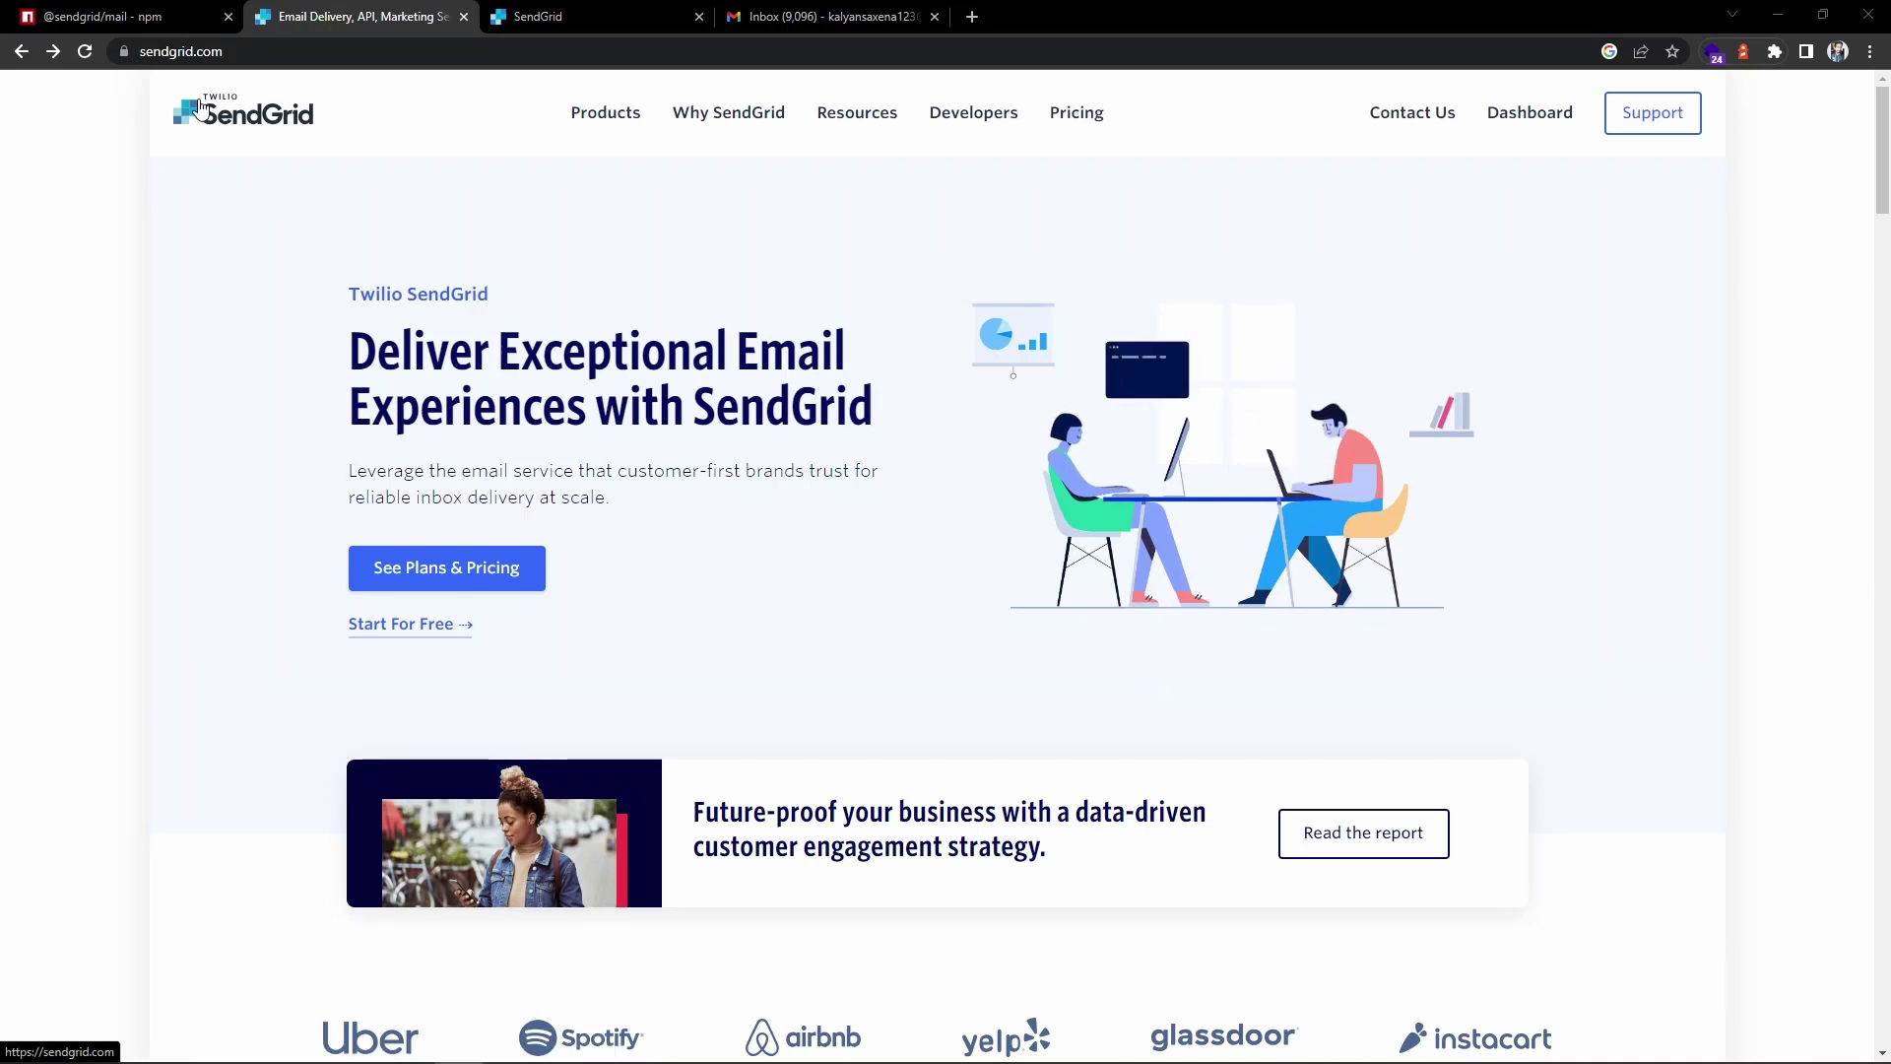
Go from sendgrid.com's Start For Free to the signed-in dashboard showing 8 requests, 100% delivered.
left_click_drag(226, 49, 136, 51)
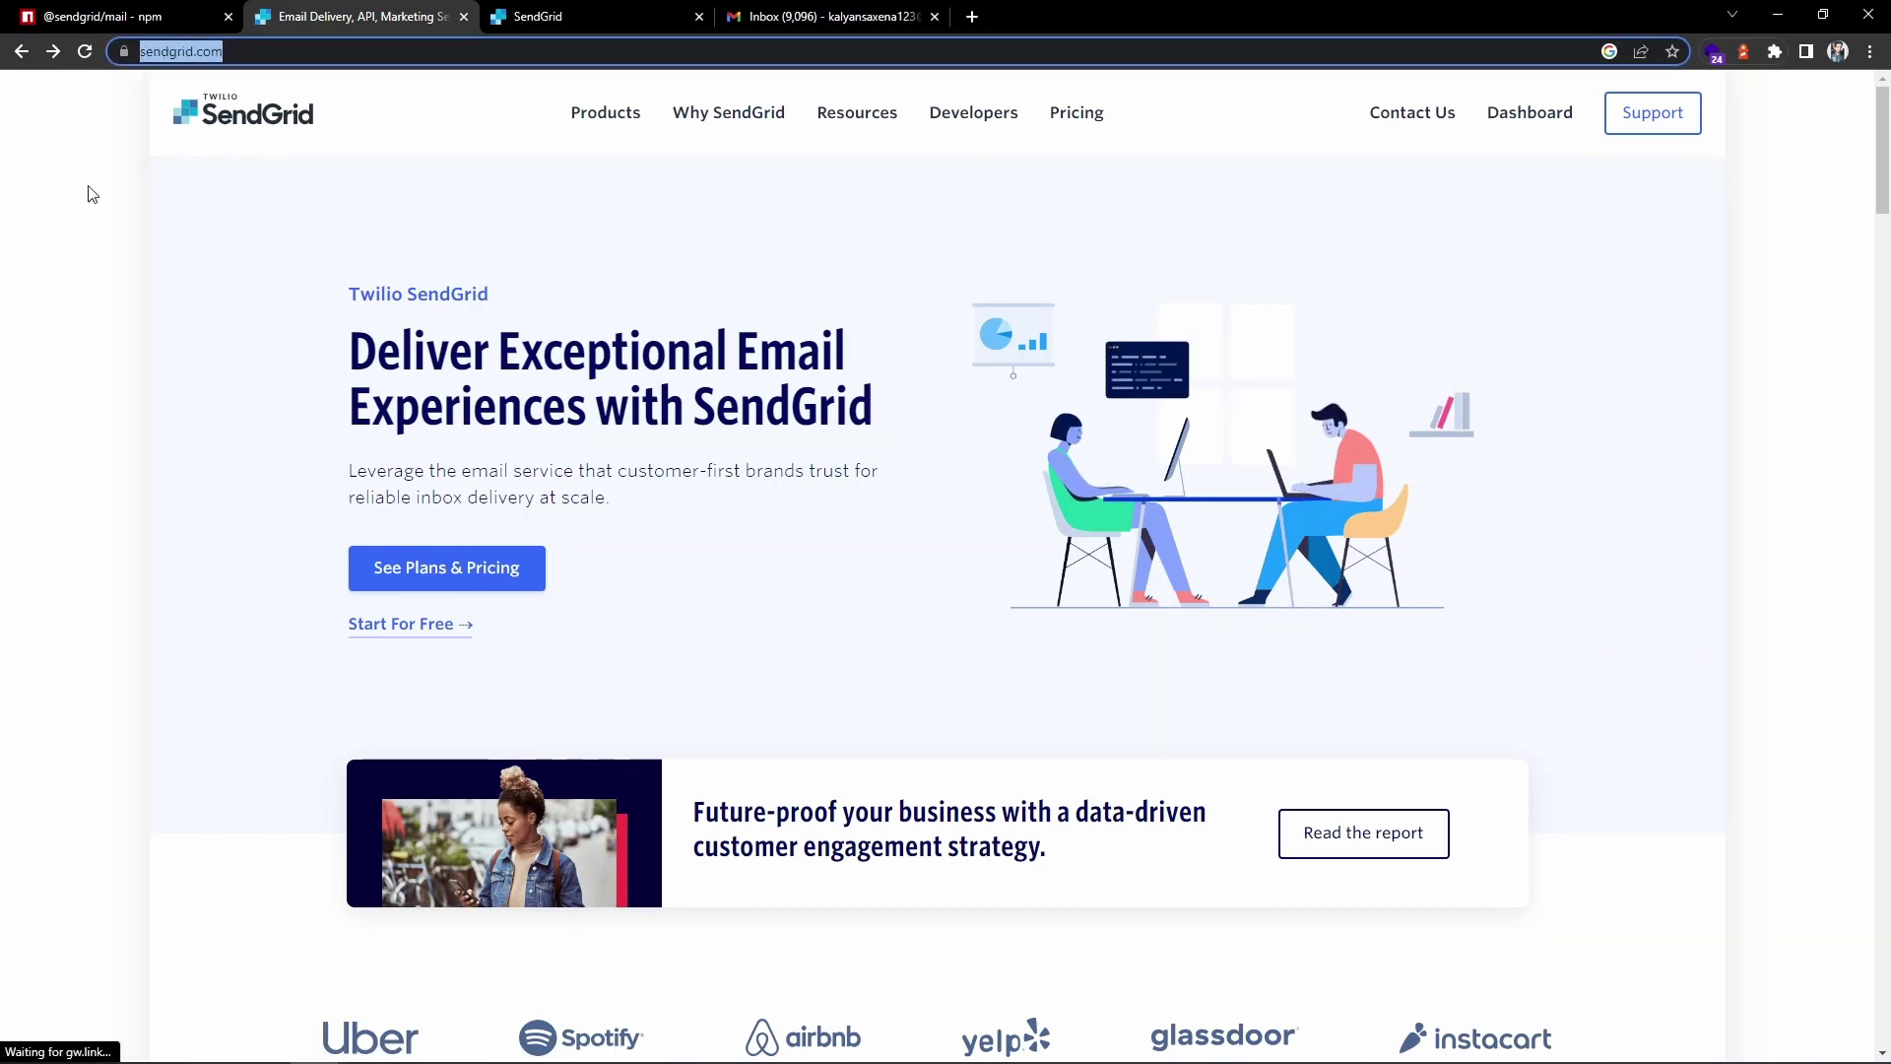
left_click(157, 310)
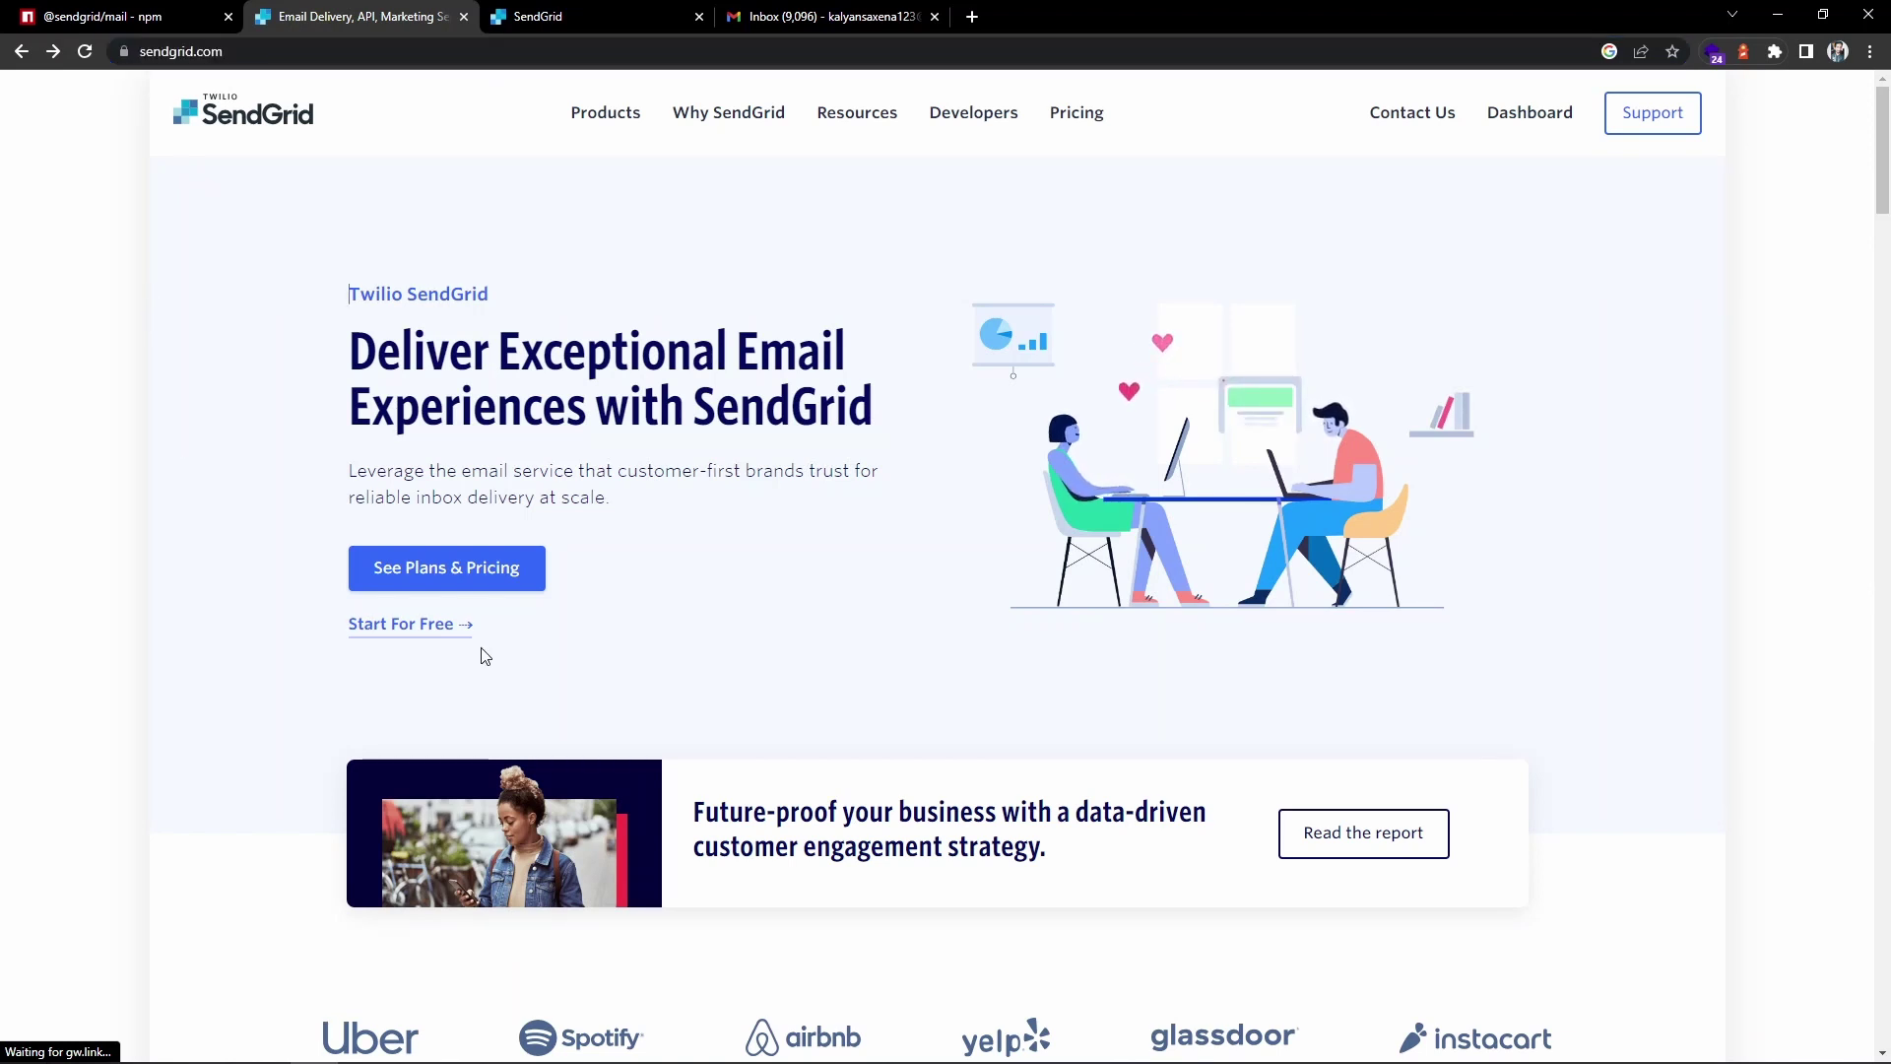
left_click(397, 630)
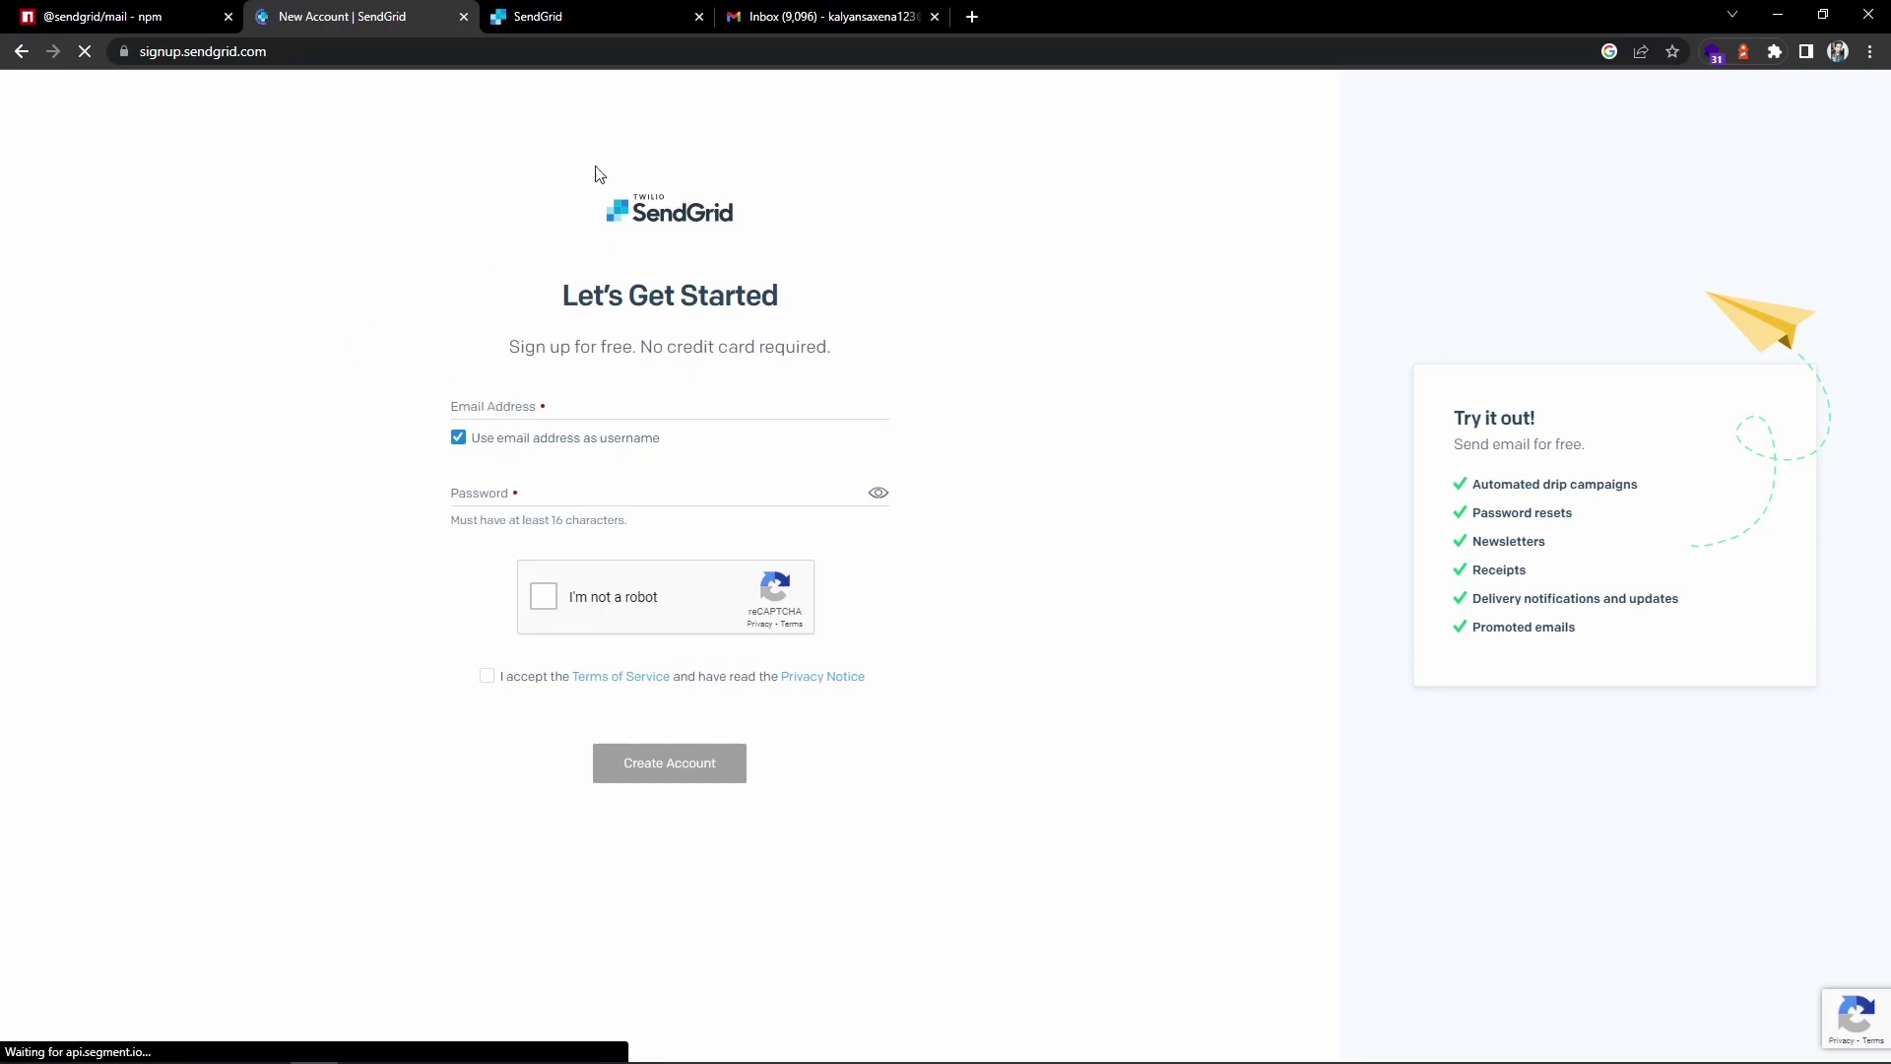
left_click(581, 17)
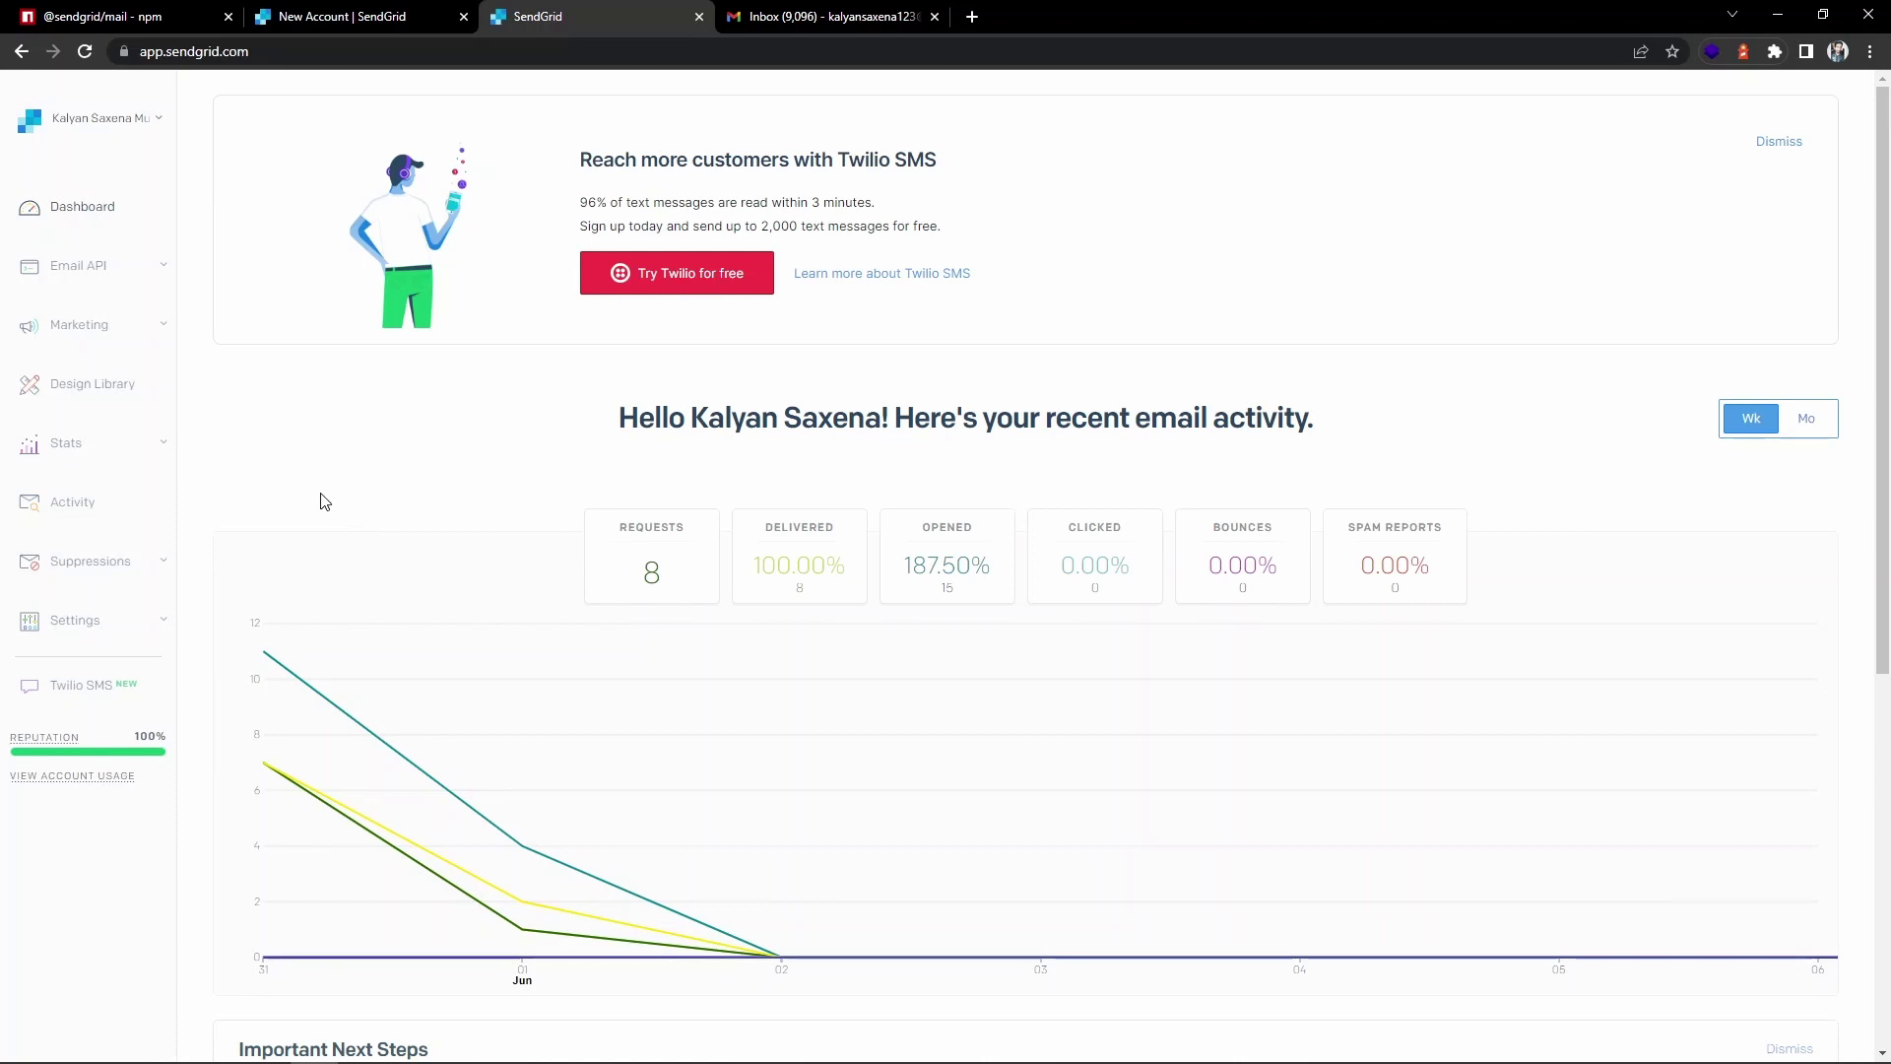
Expand Settings in the sidebar and open the Sender Authentication page.
left_click(84, 622)
scroll(79, 748, "down", 4)
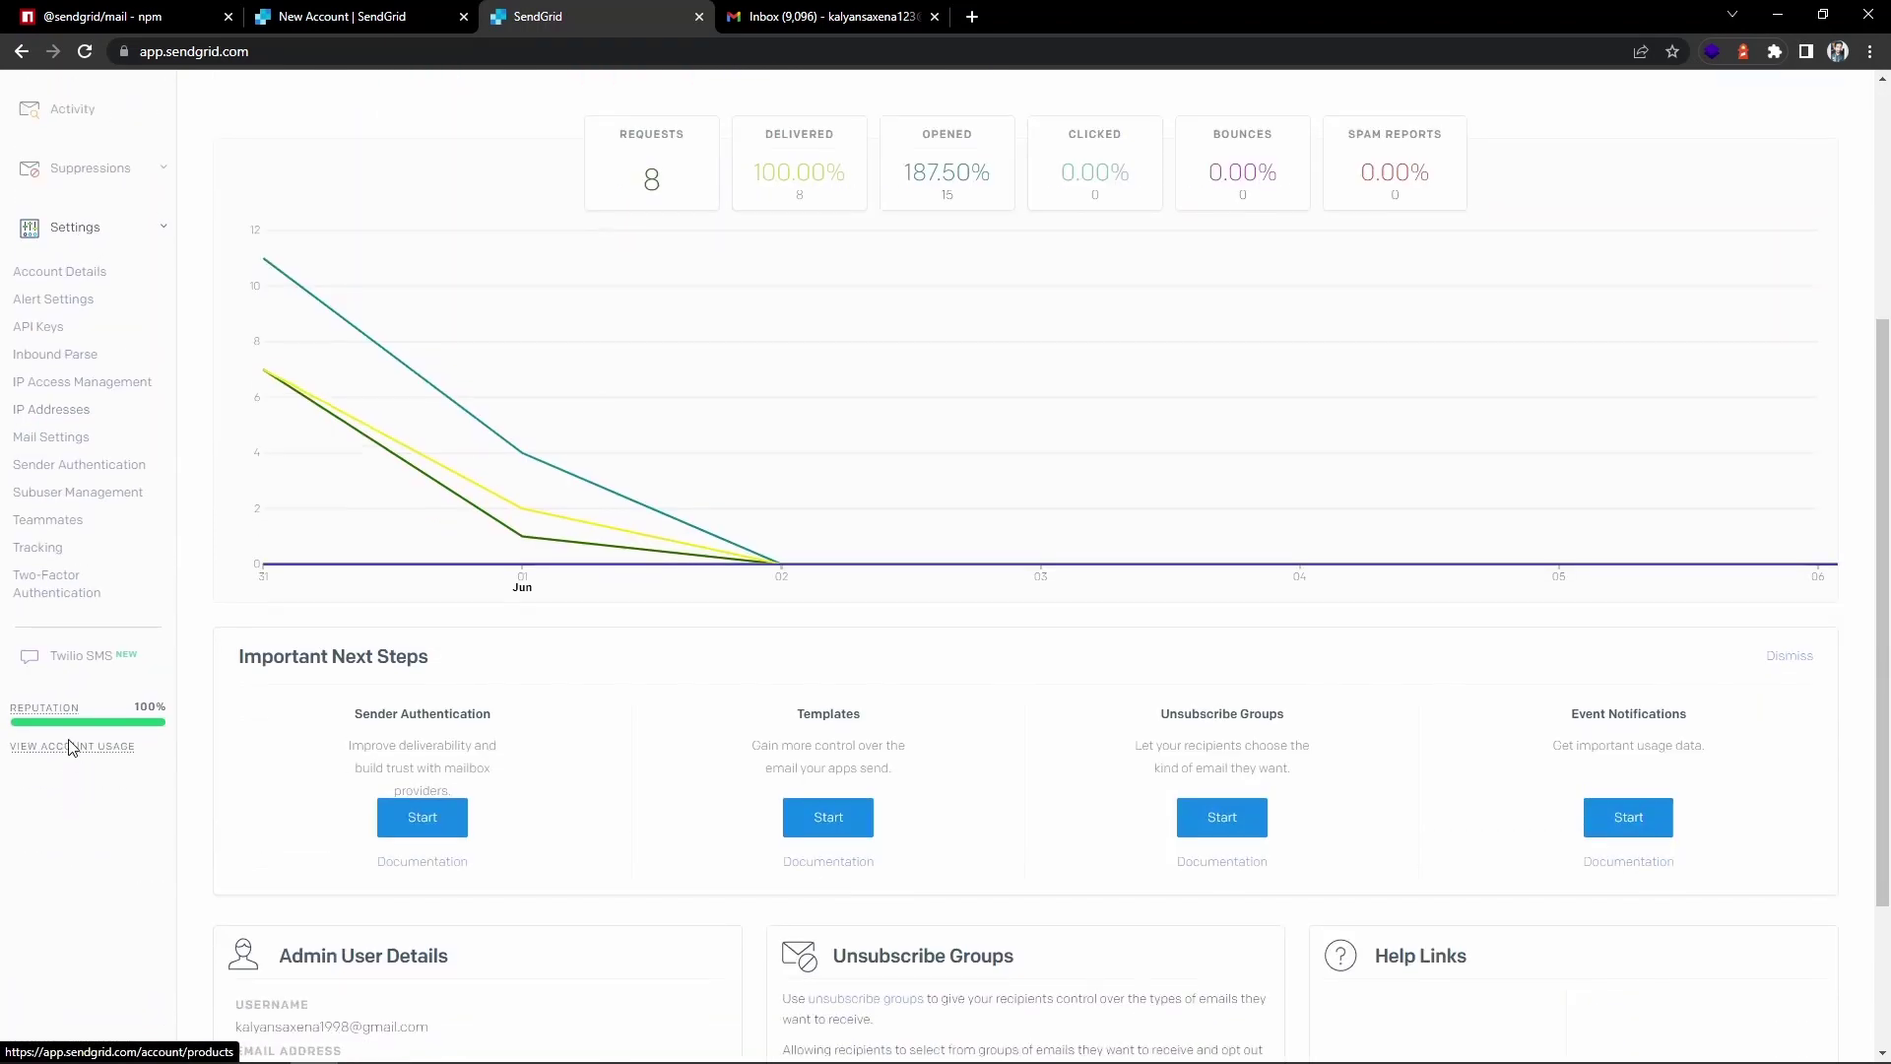
scroll(61, 729, "up", 2)
left_click(56, 662)
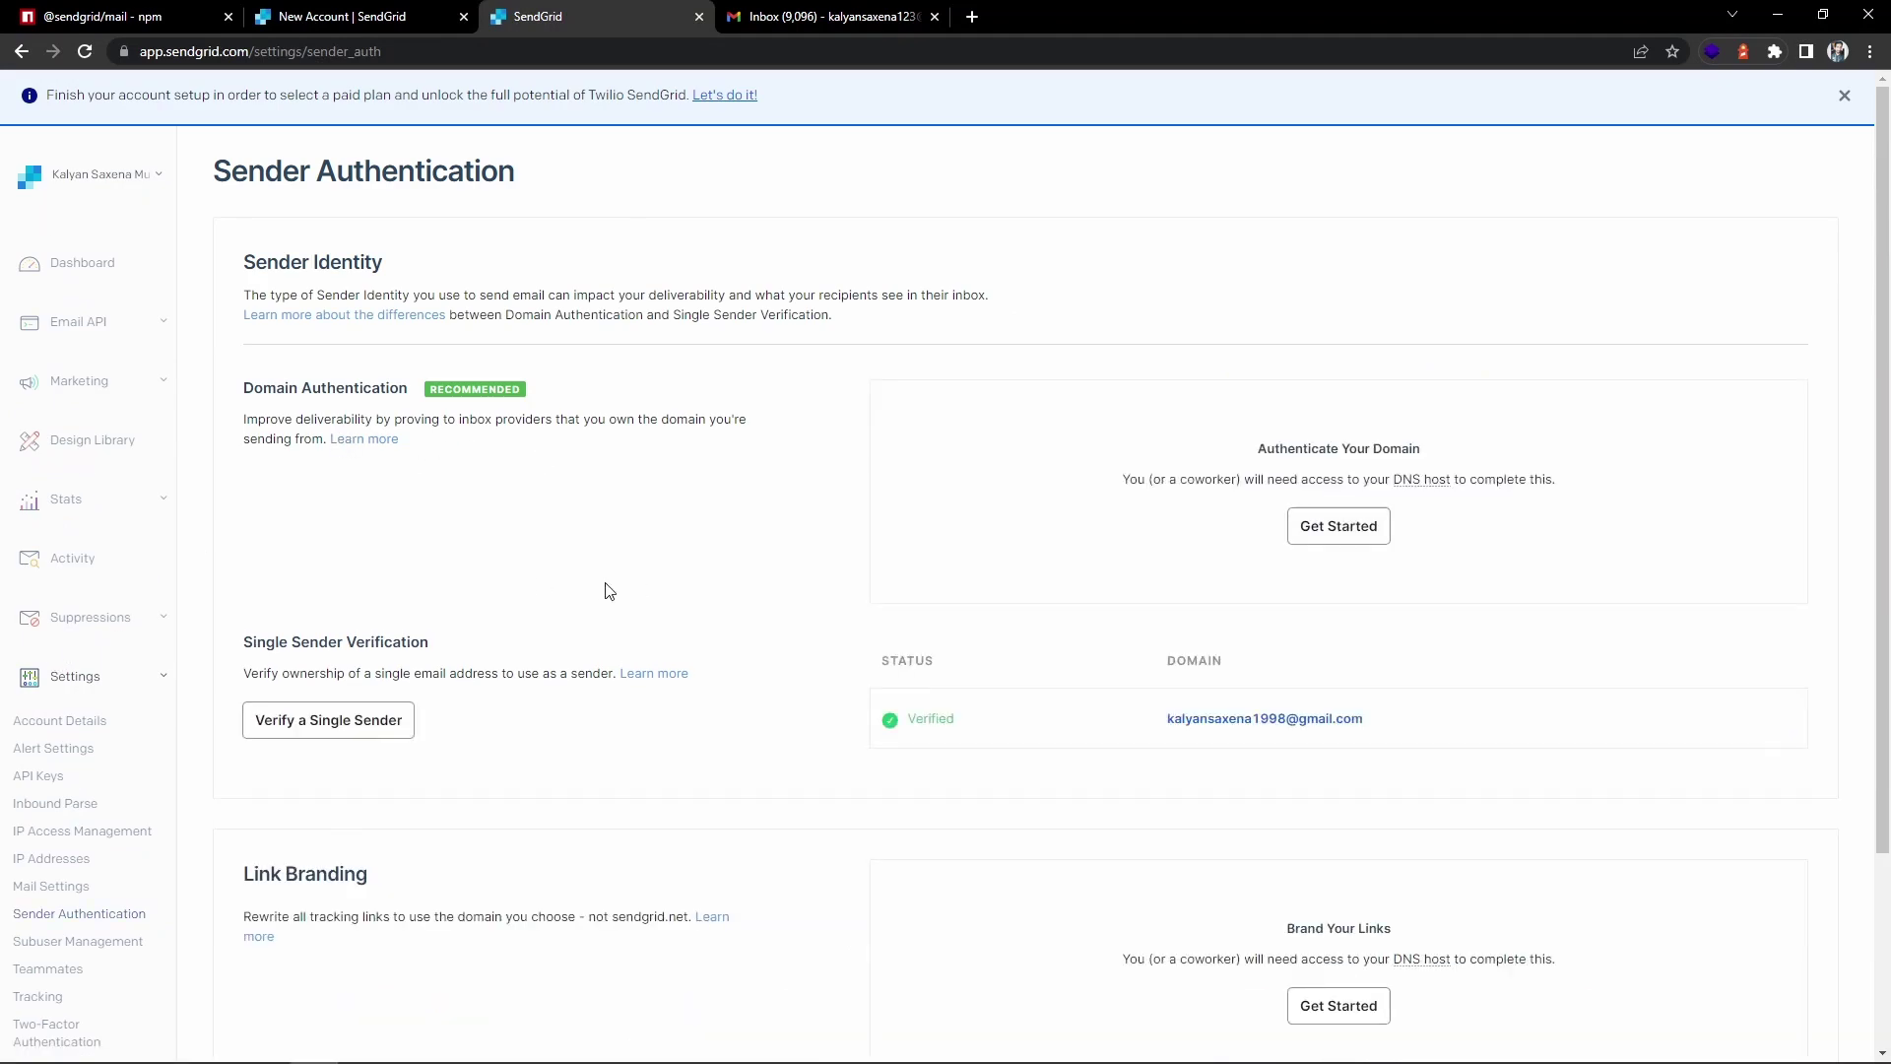
Review the one existing verified sender and start verifying a new single sender.
scroll(603, 591, "down", 1)
left_click_drag(245, 543, 539, 575)
left_click(769, 657)
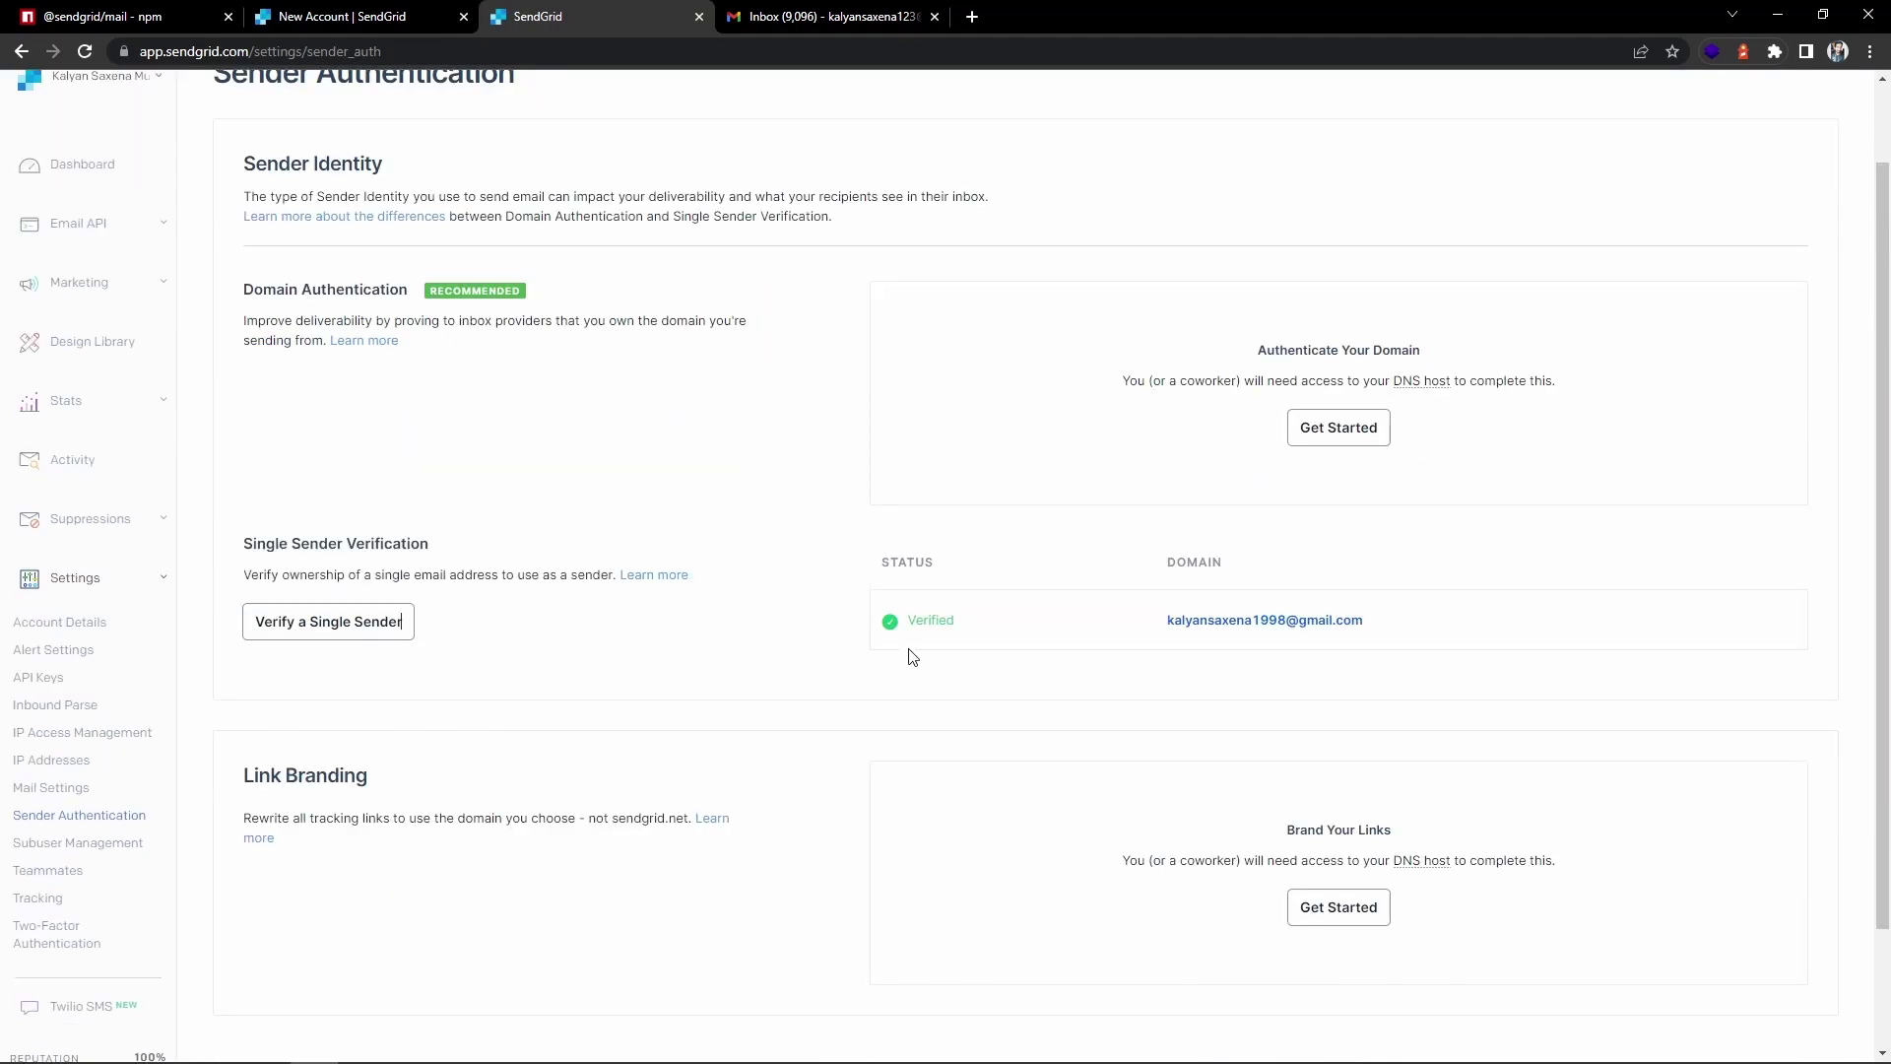
scroll(931, 717, "up", 1)
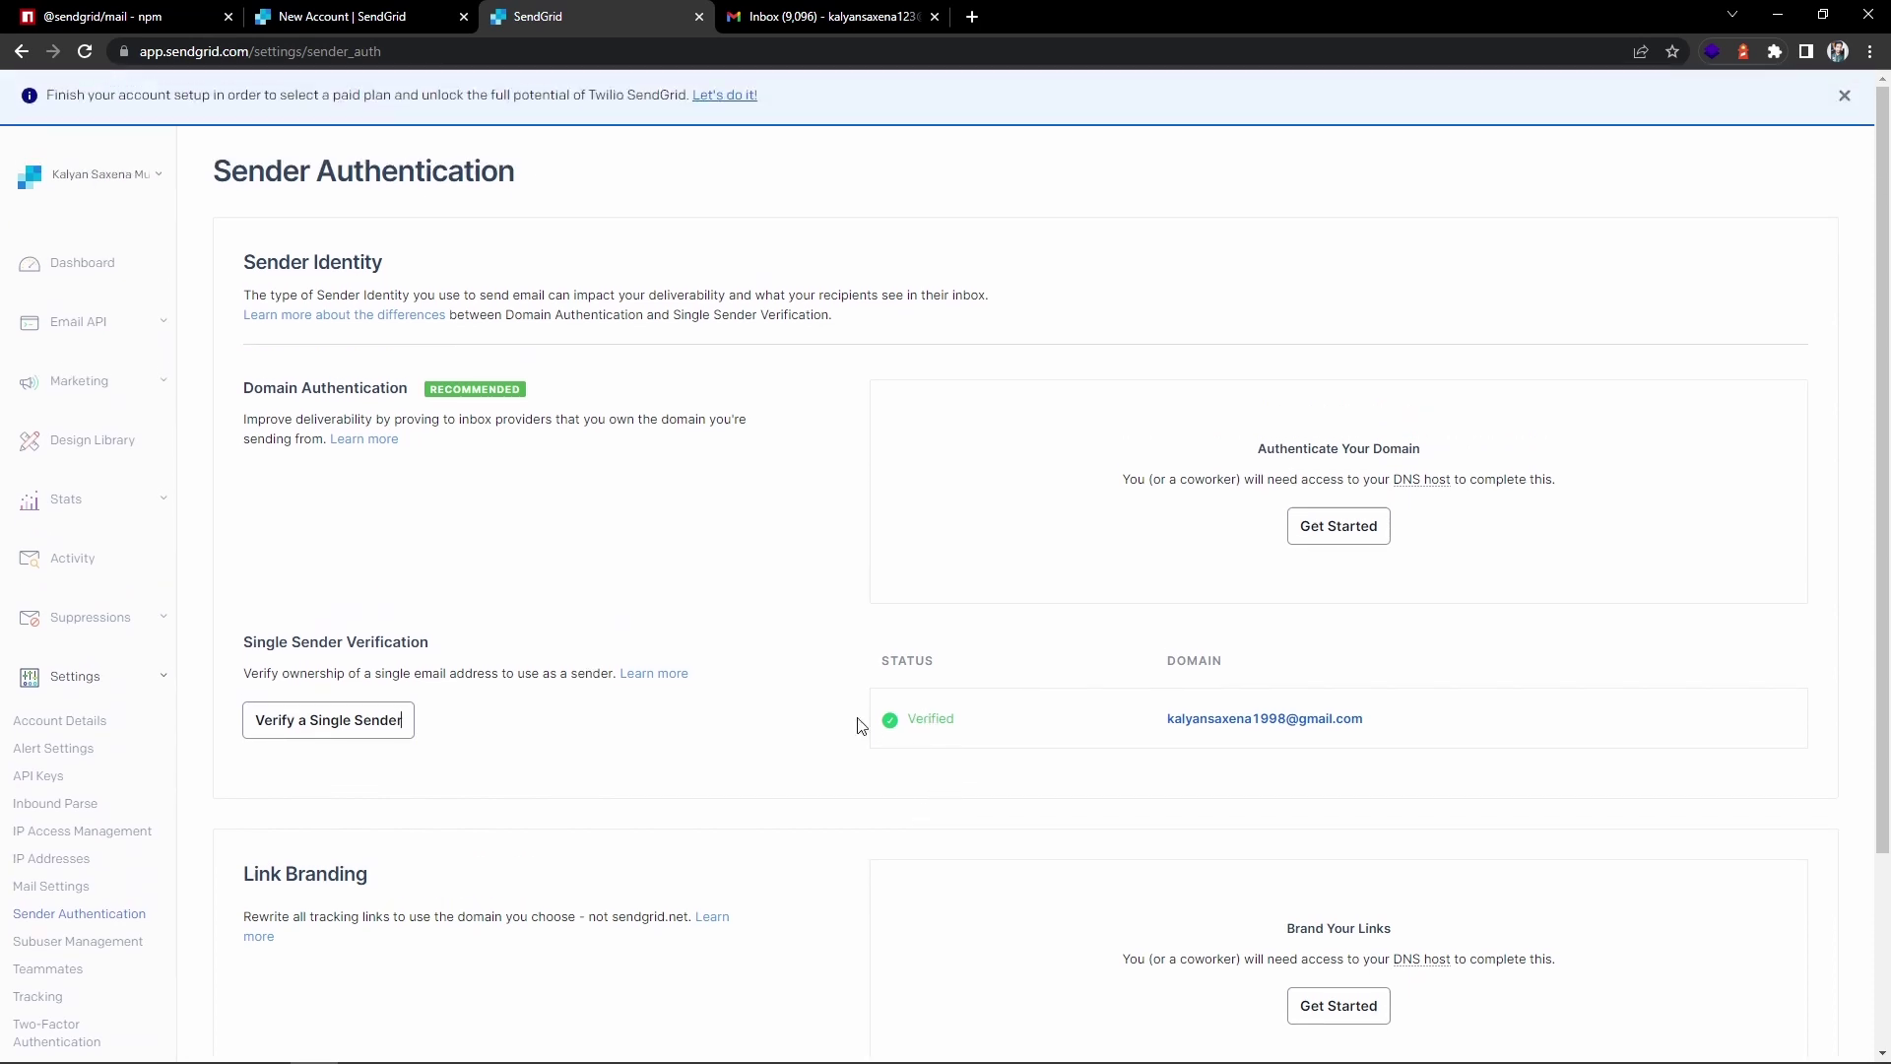
left_click(338, 729)
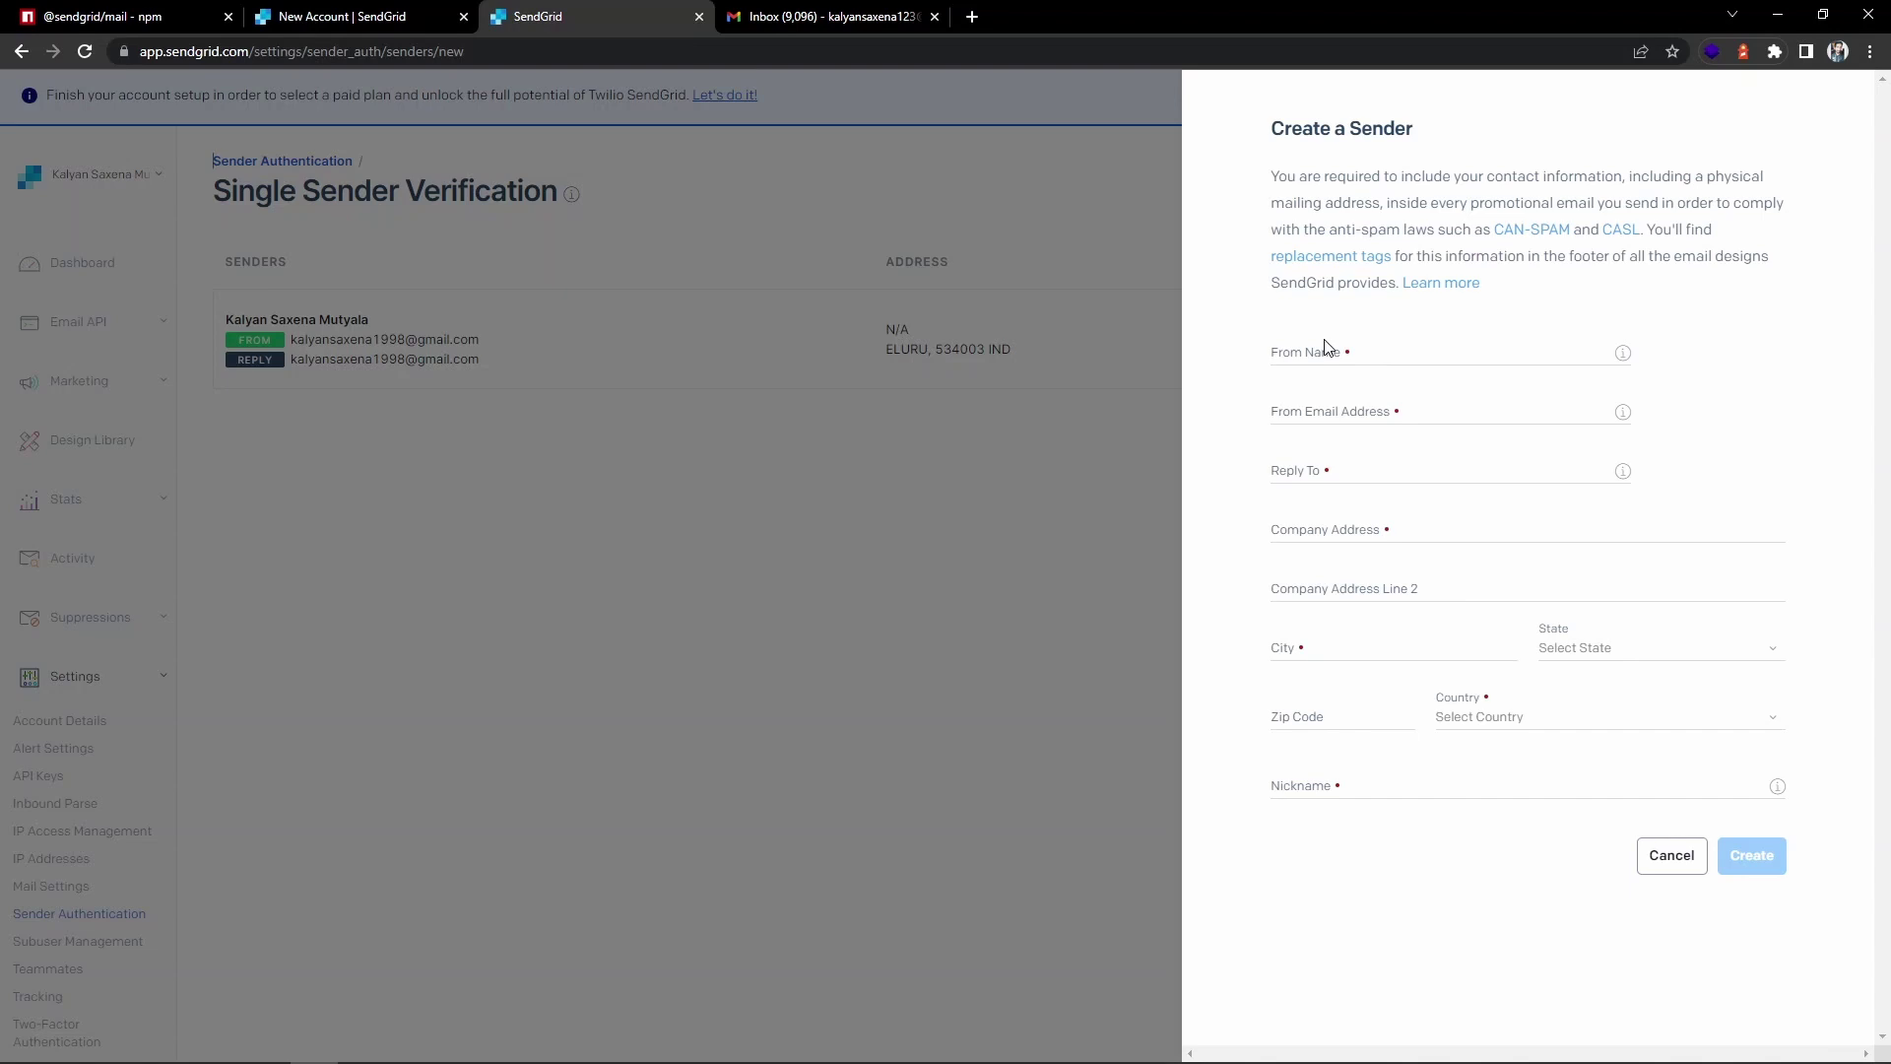
Look over the From Name, From Email Address and Reply To fields, then cancel the form unfilled.
left_click_drag(1591, 201, 1492, 230)
left_click(1326, 343)
left_click(1315, 422)
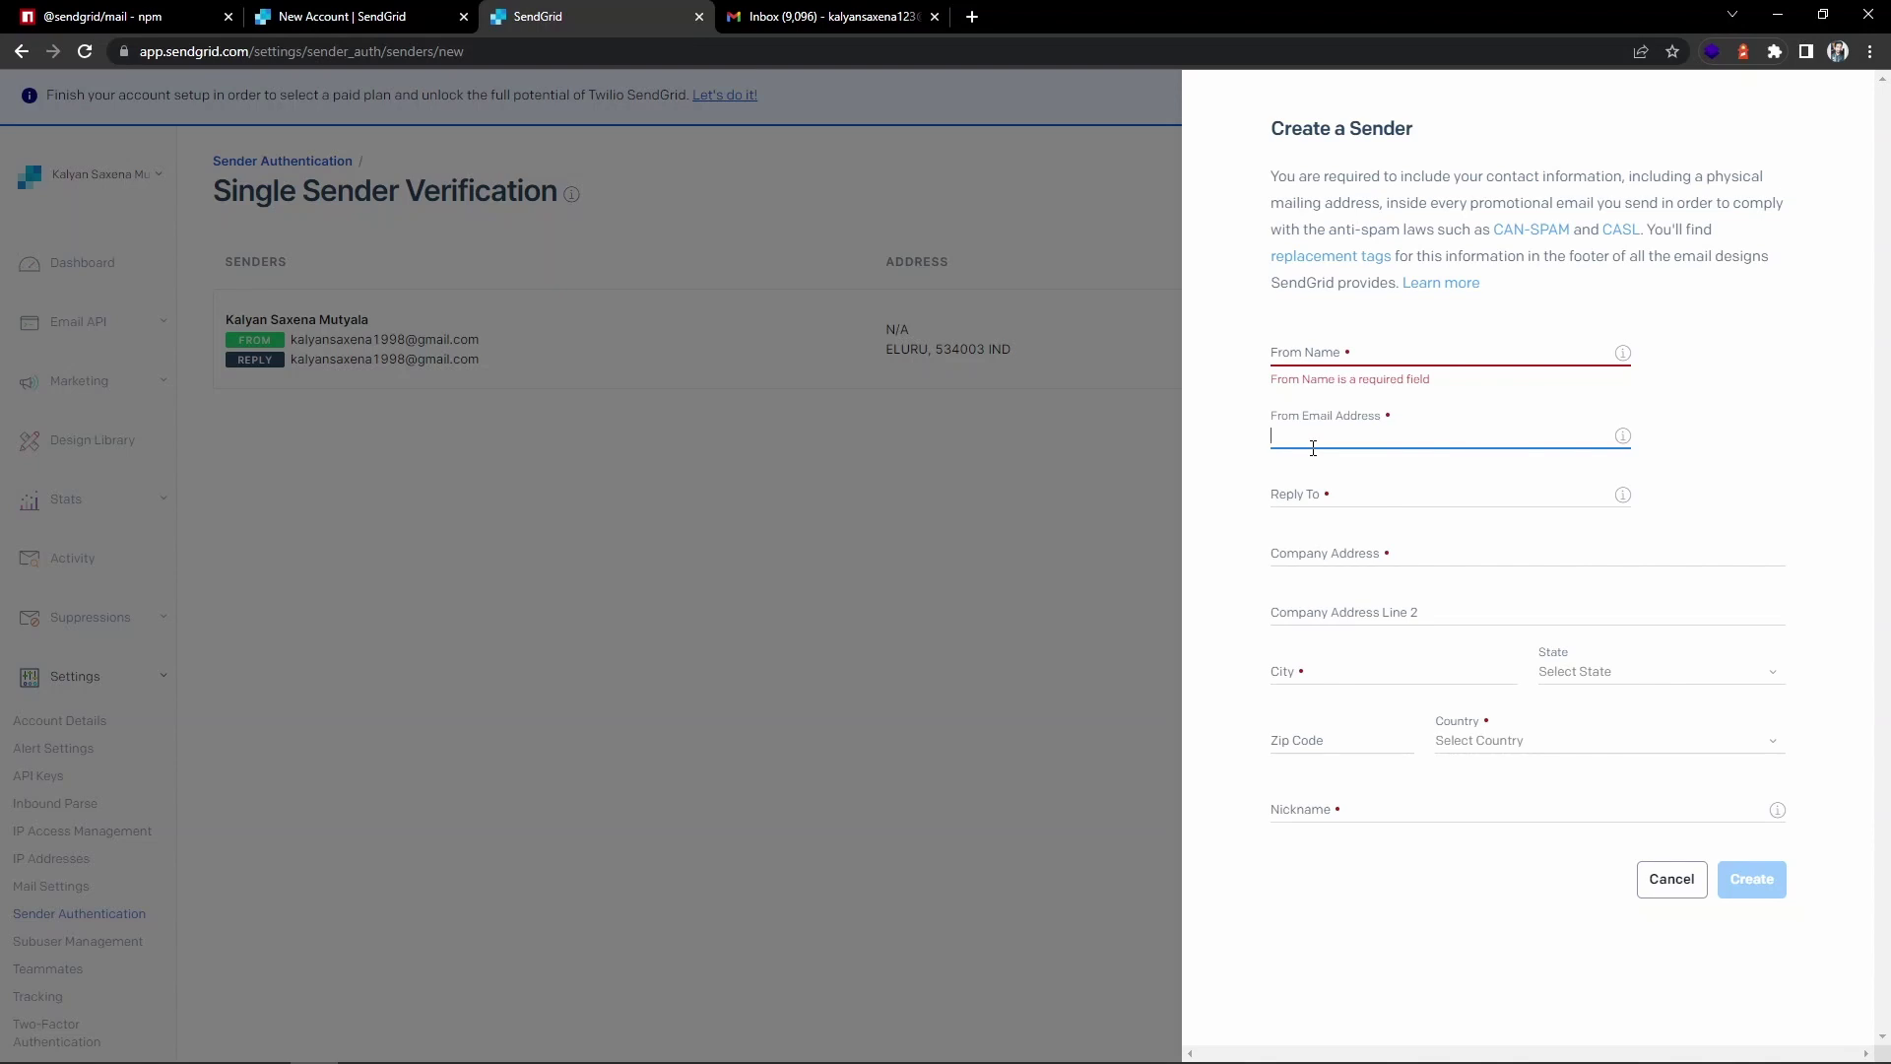
left_click(1317, 496)
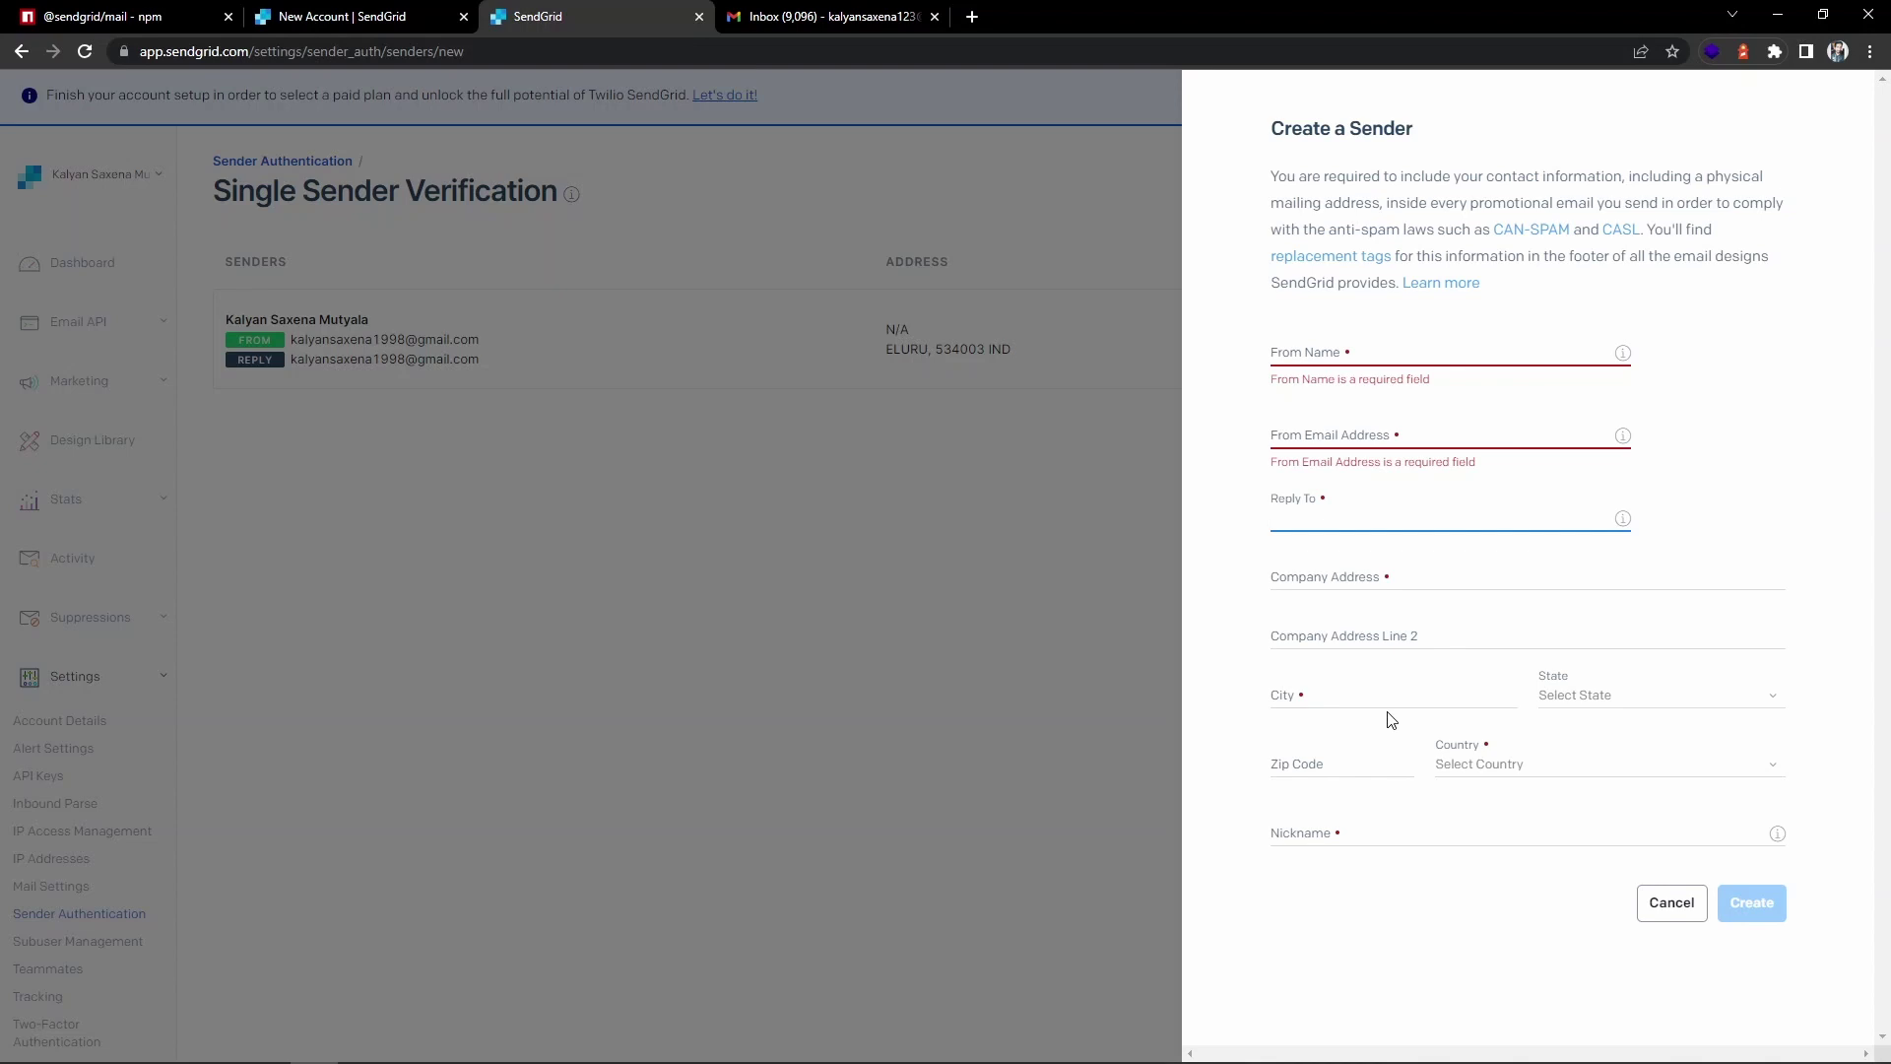
left_click(1674, 908)
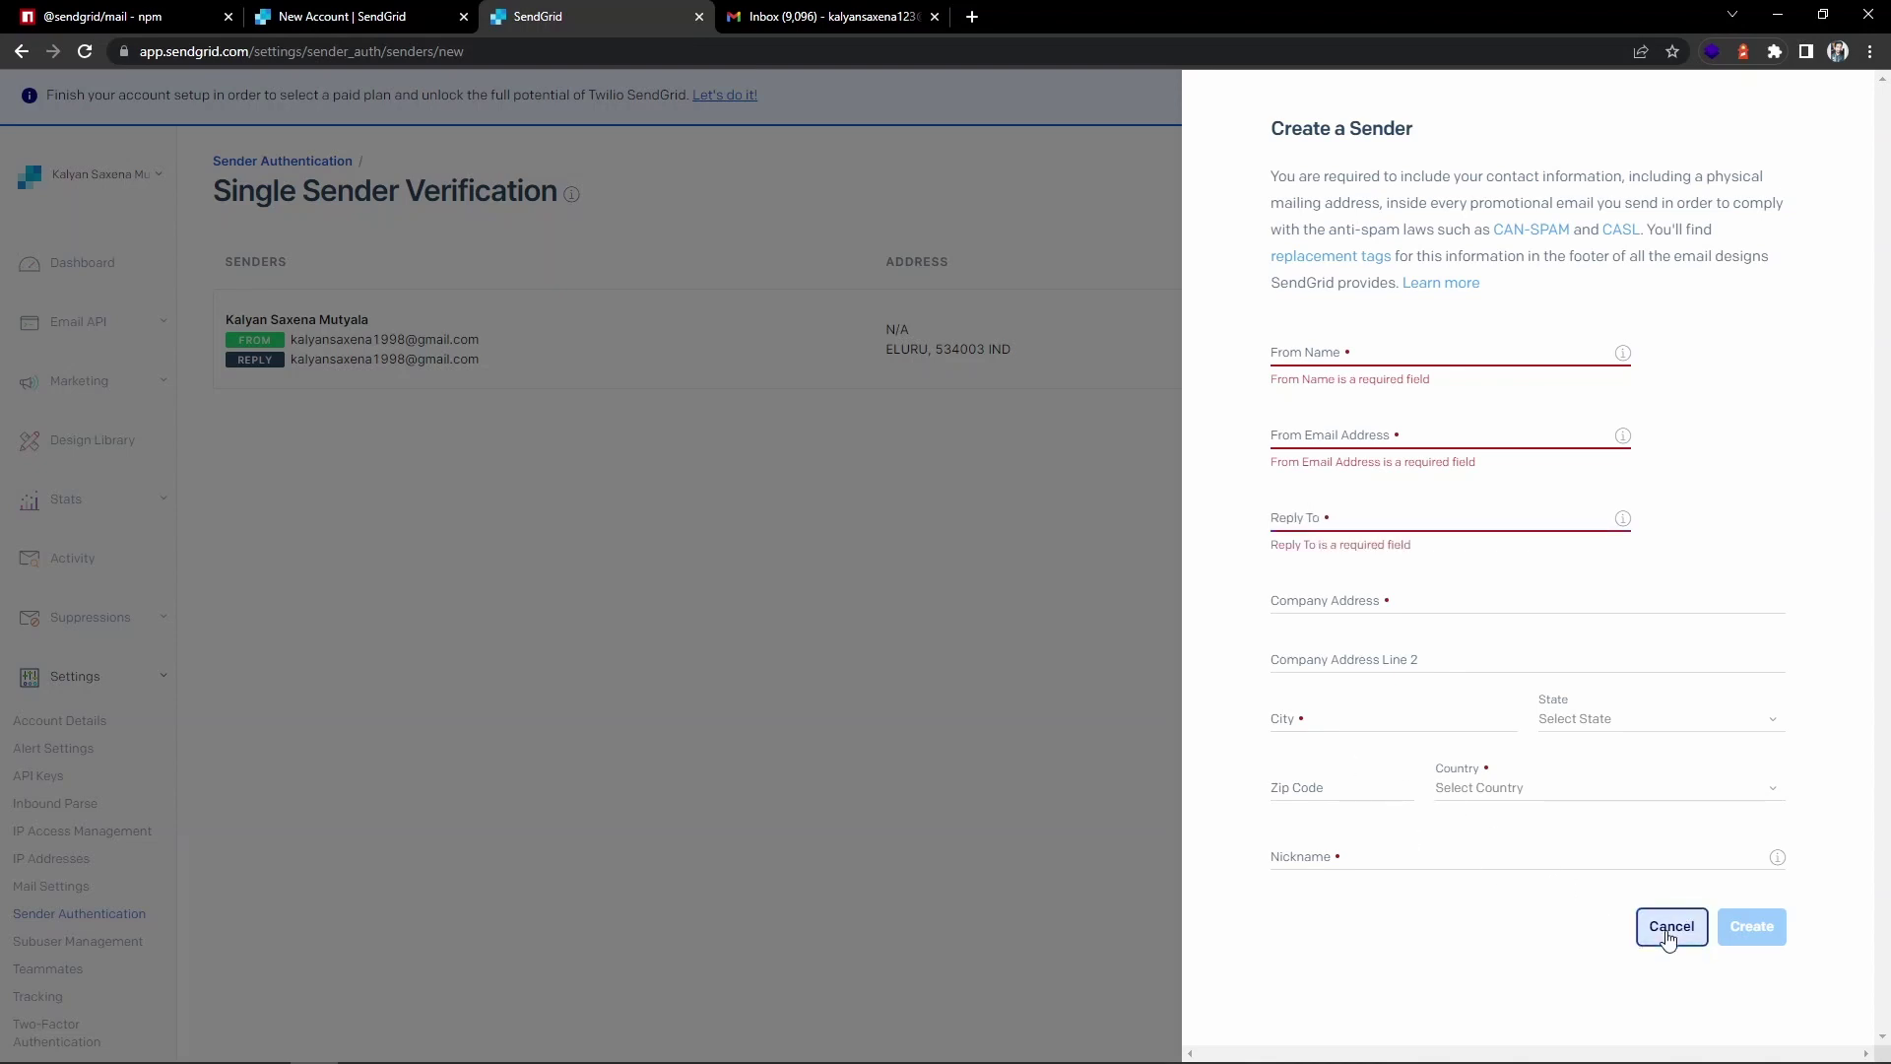
left_click(1670, 927)
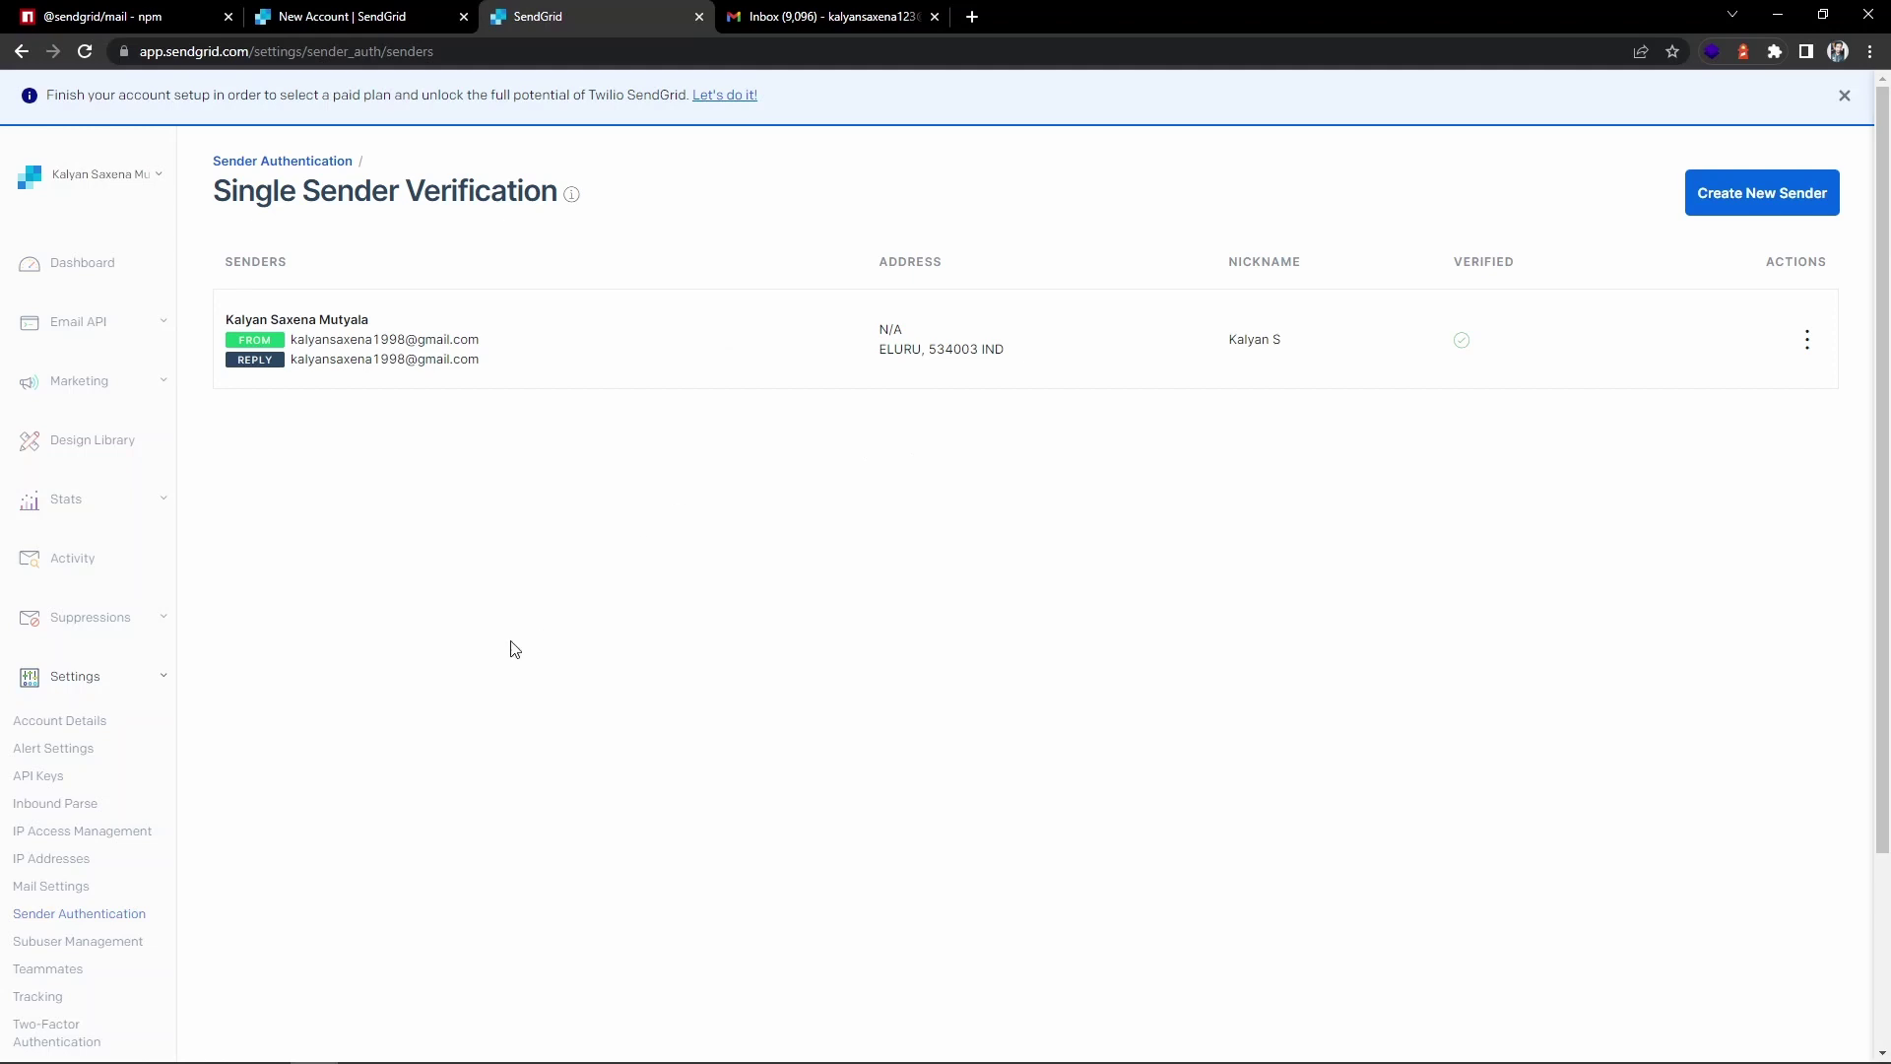
Open the API Keys page listing the Nodejs Ecommerce Test and MERN Auth keys.
scroll(101, 823, "down", 2)
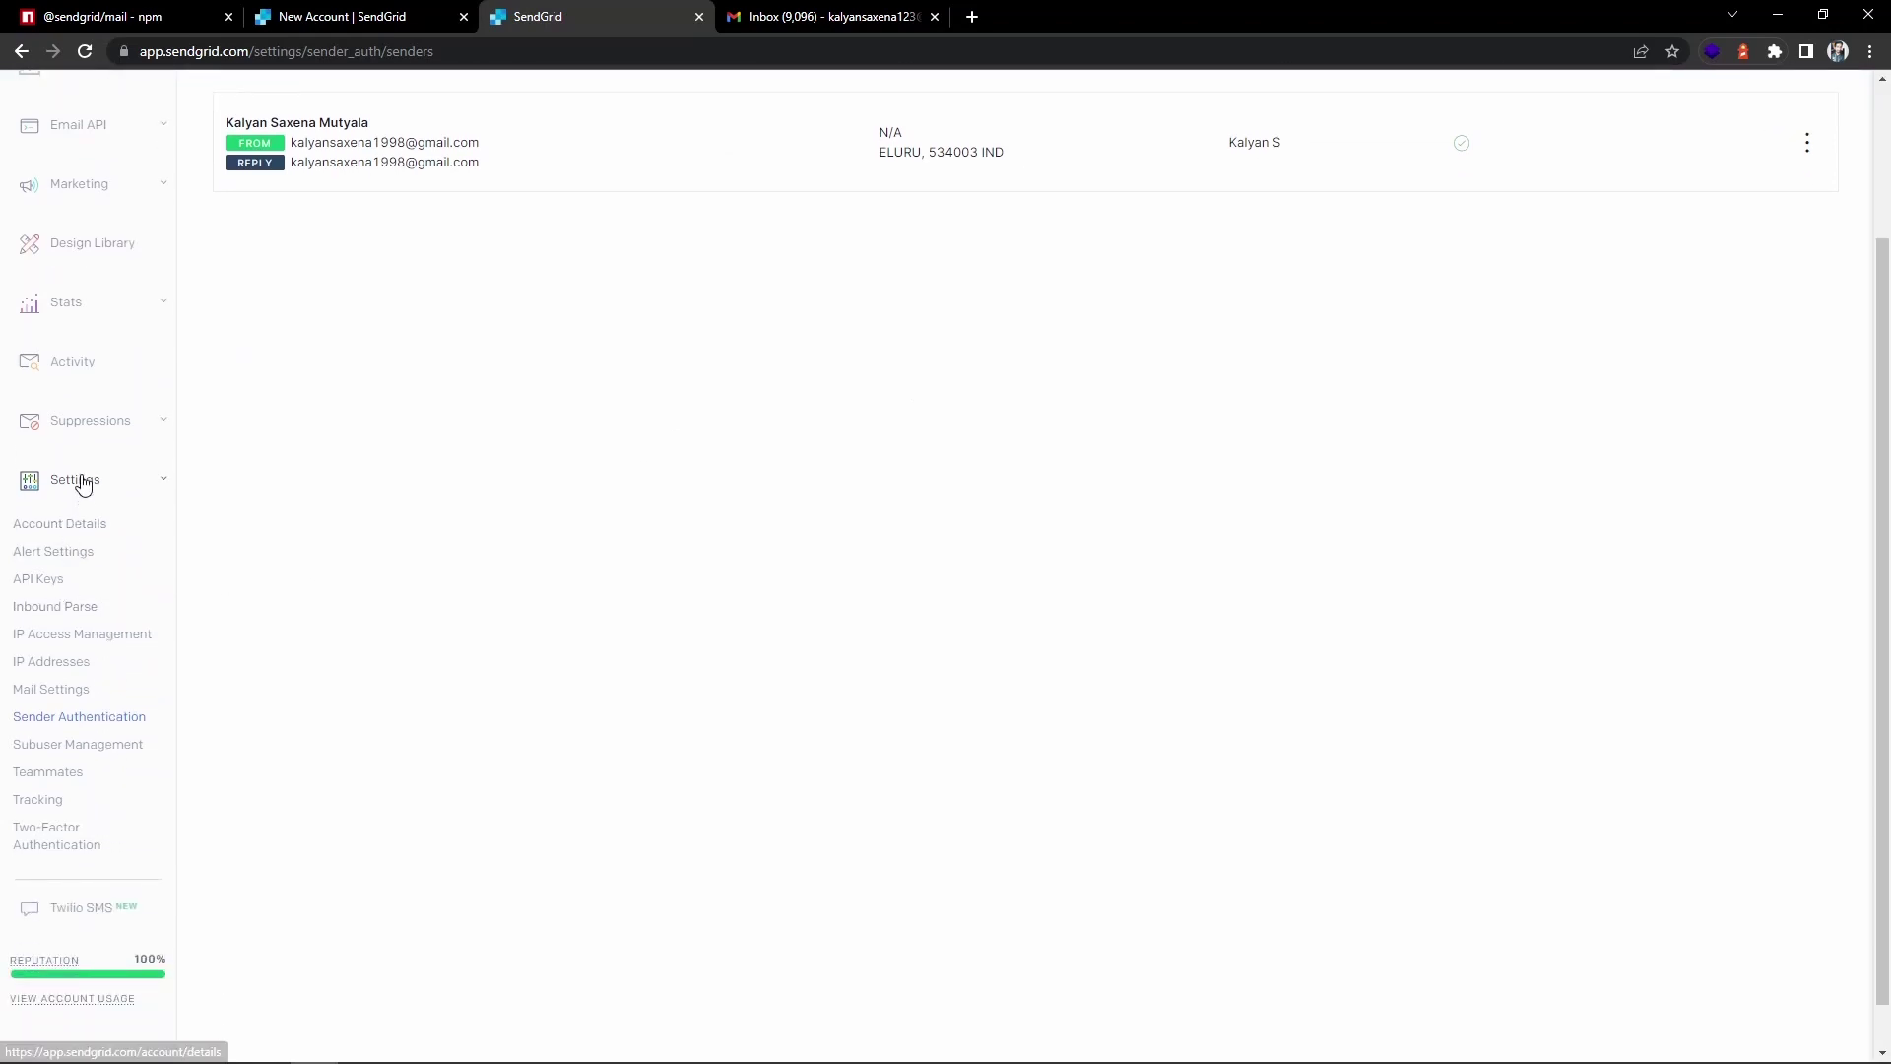
left_click(39, 580)
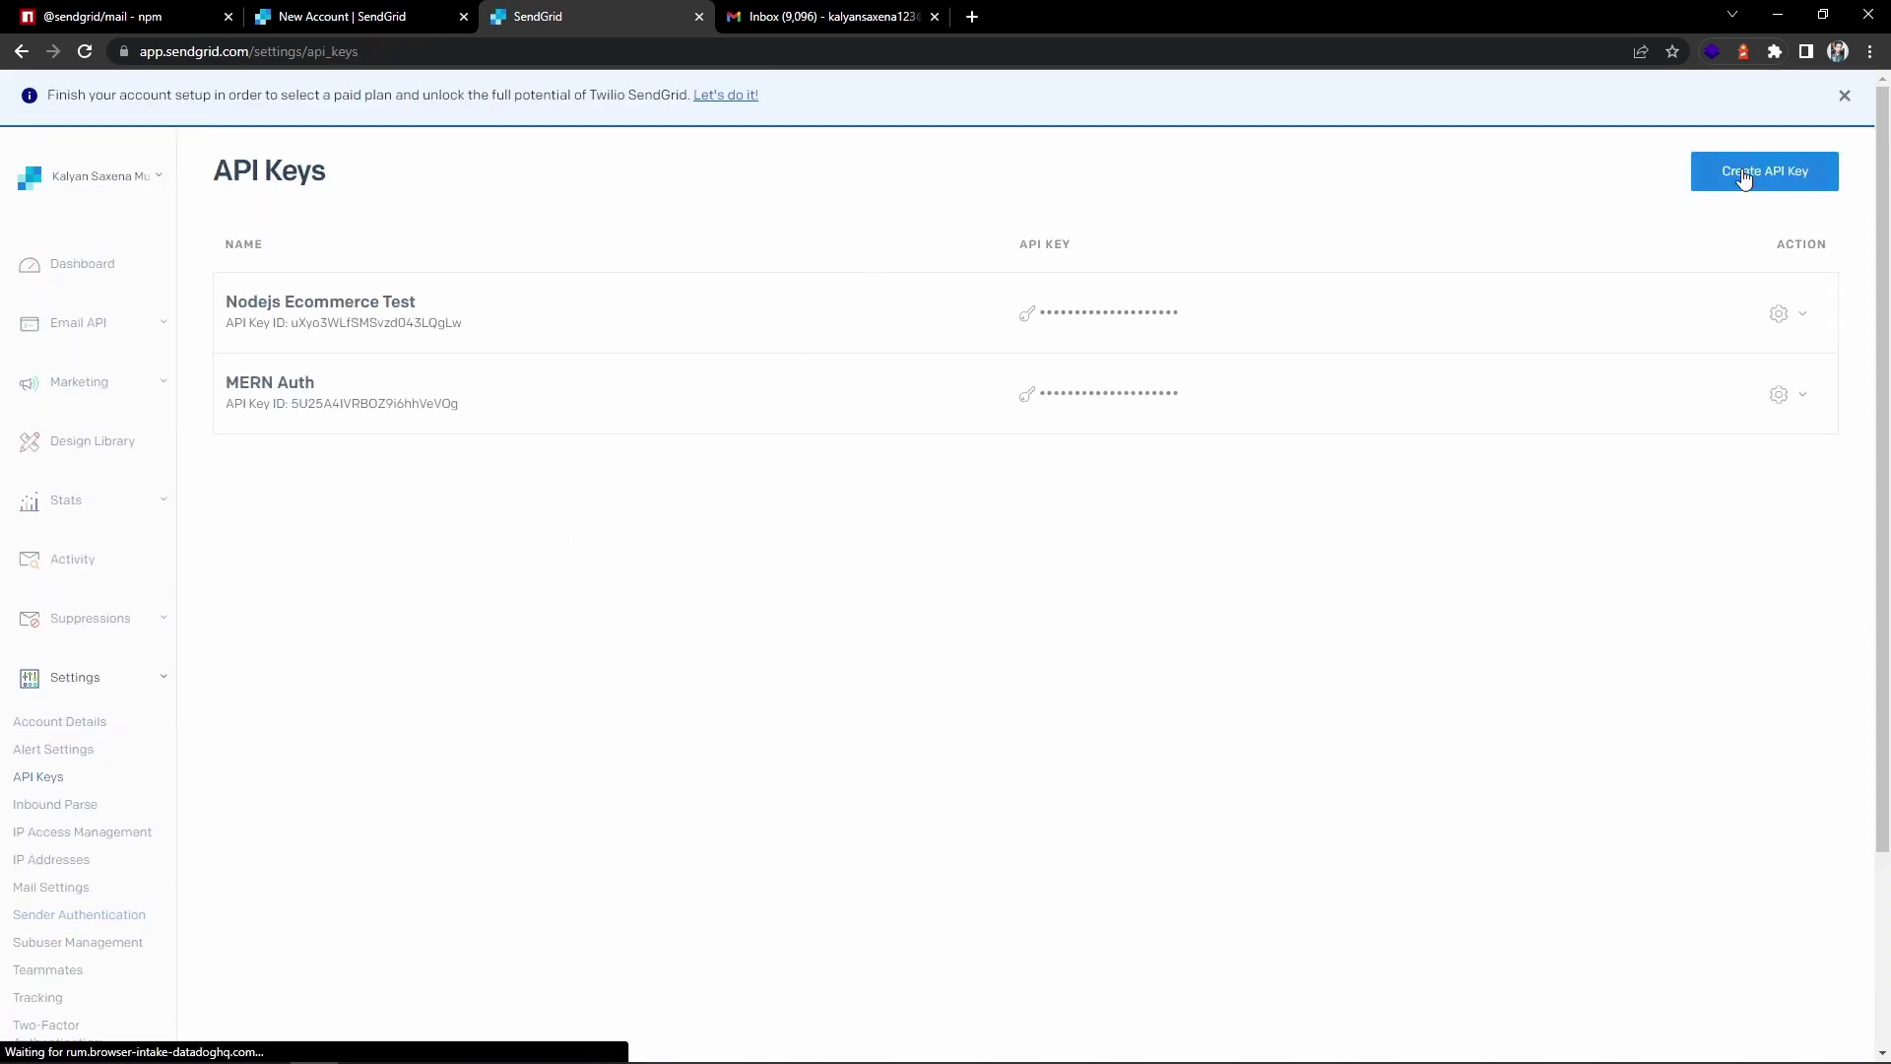
Start a new API key named 'Sendgrid Tutorial' with Restricted Access.
left_click(1700, 184)
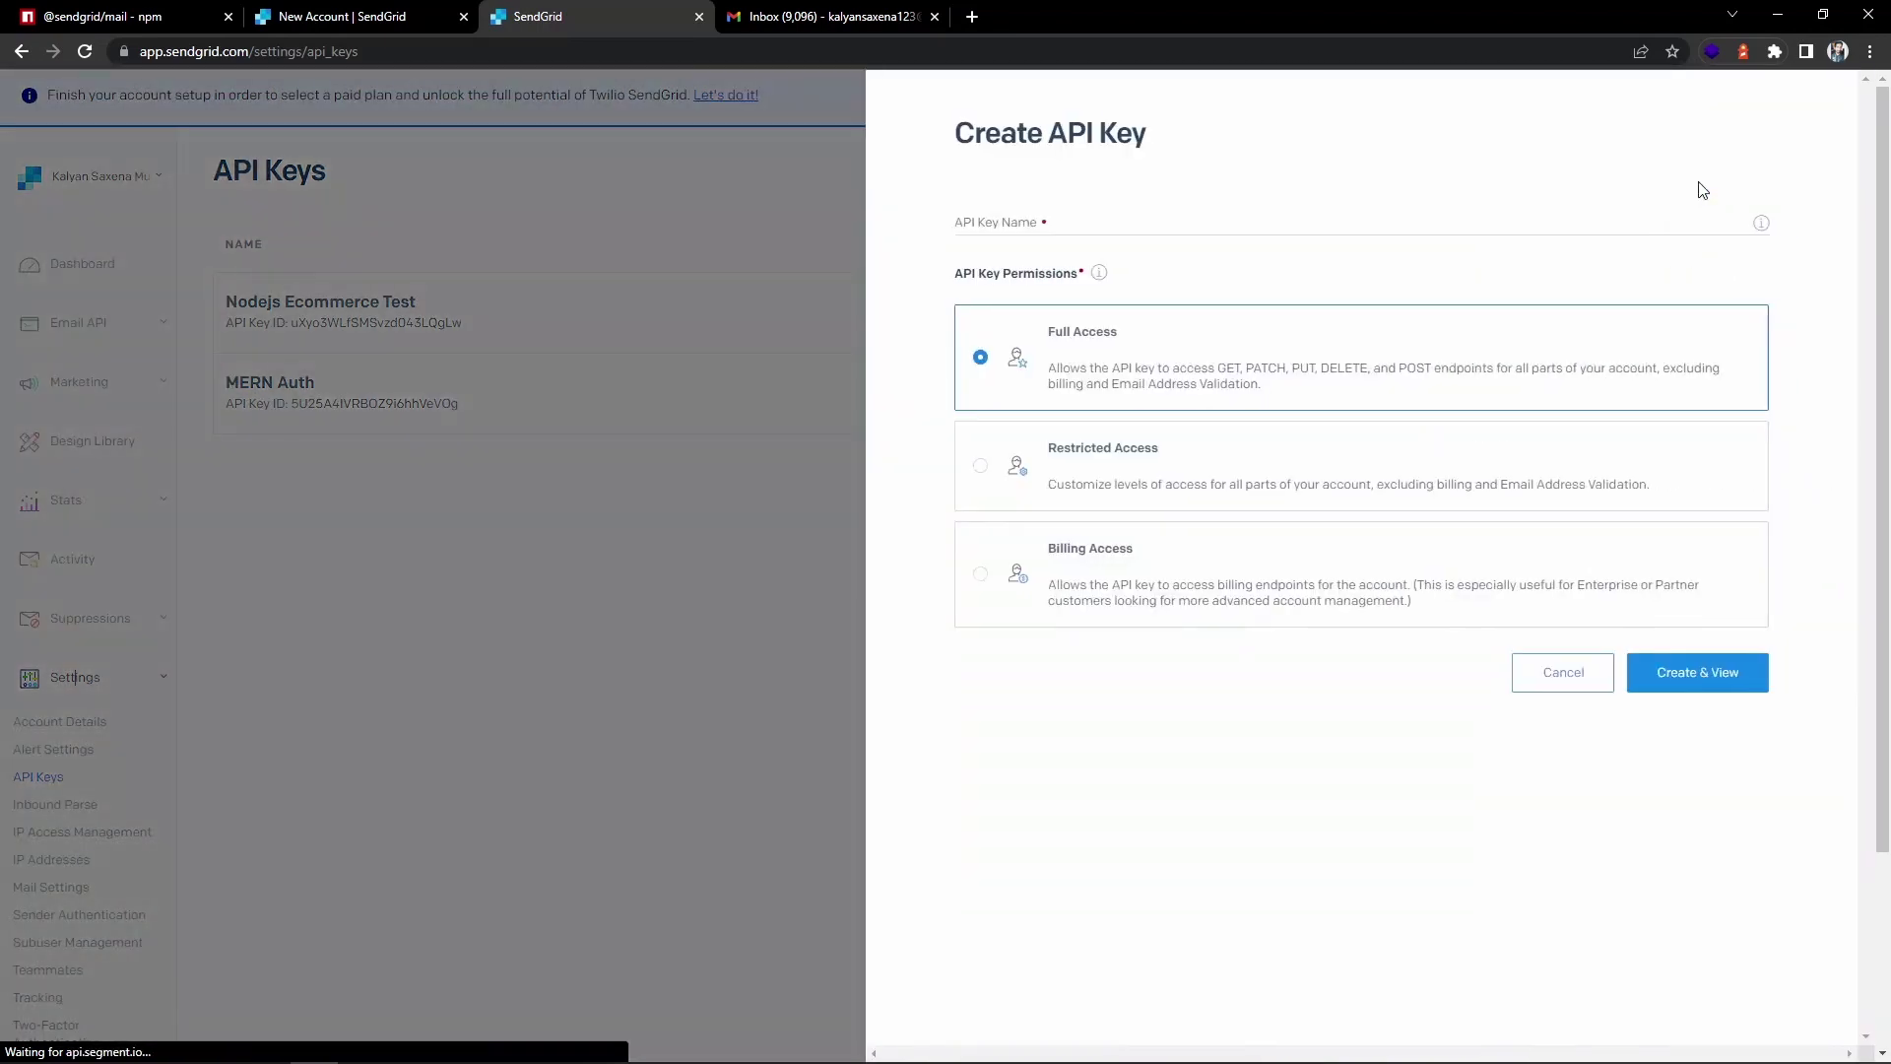
left_click(1033, 224)
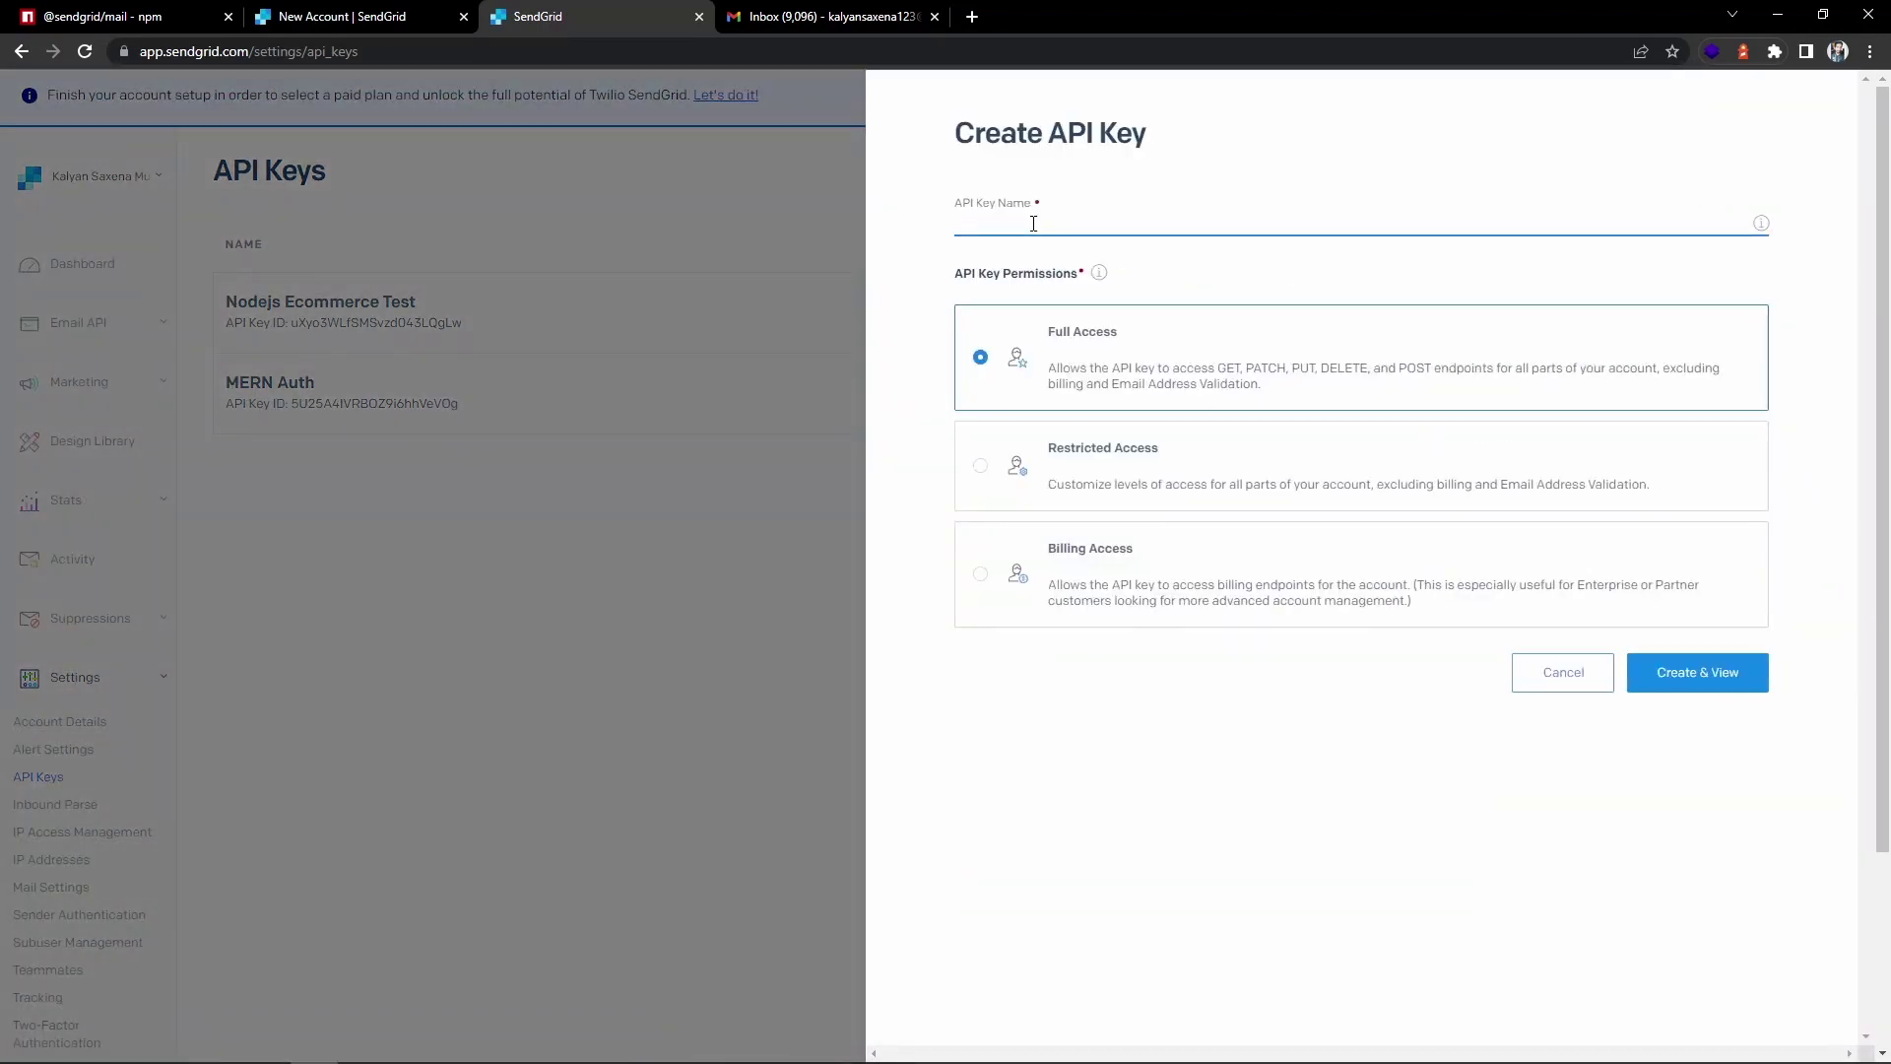
key("ctrl+v")
left_click(982, 479)
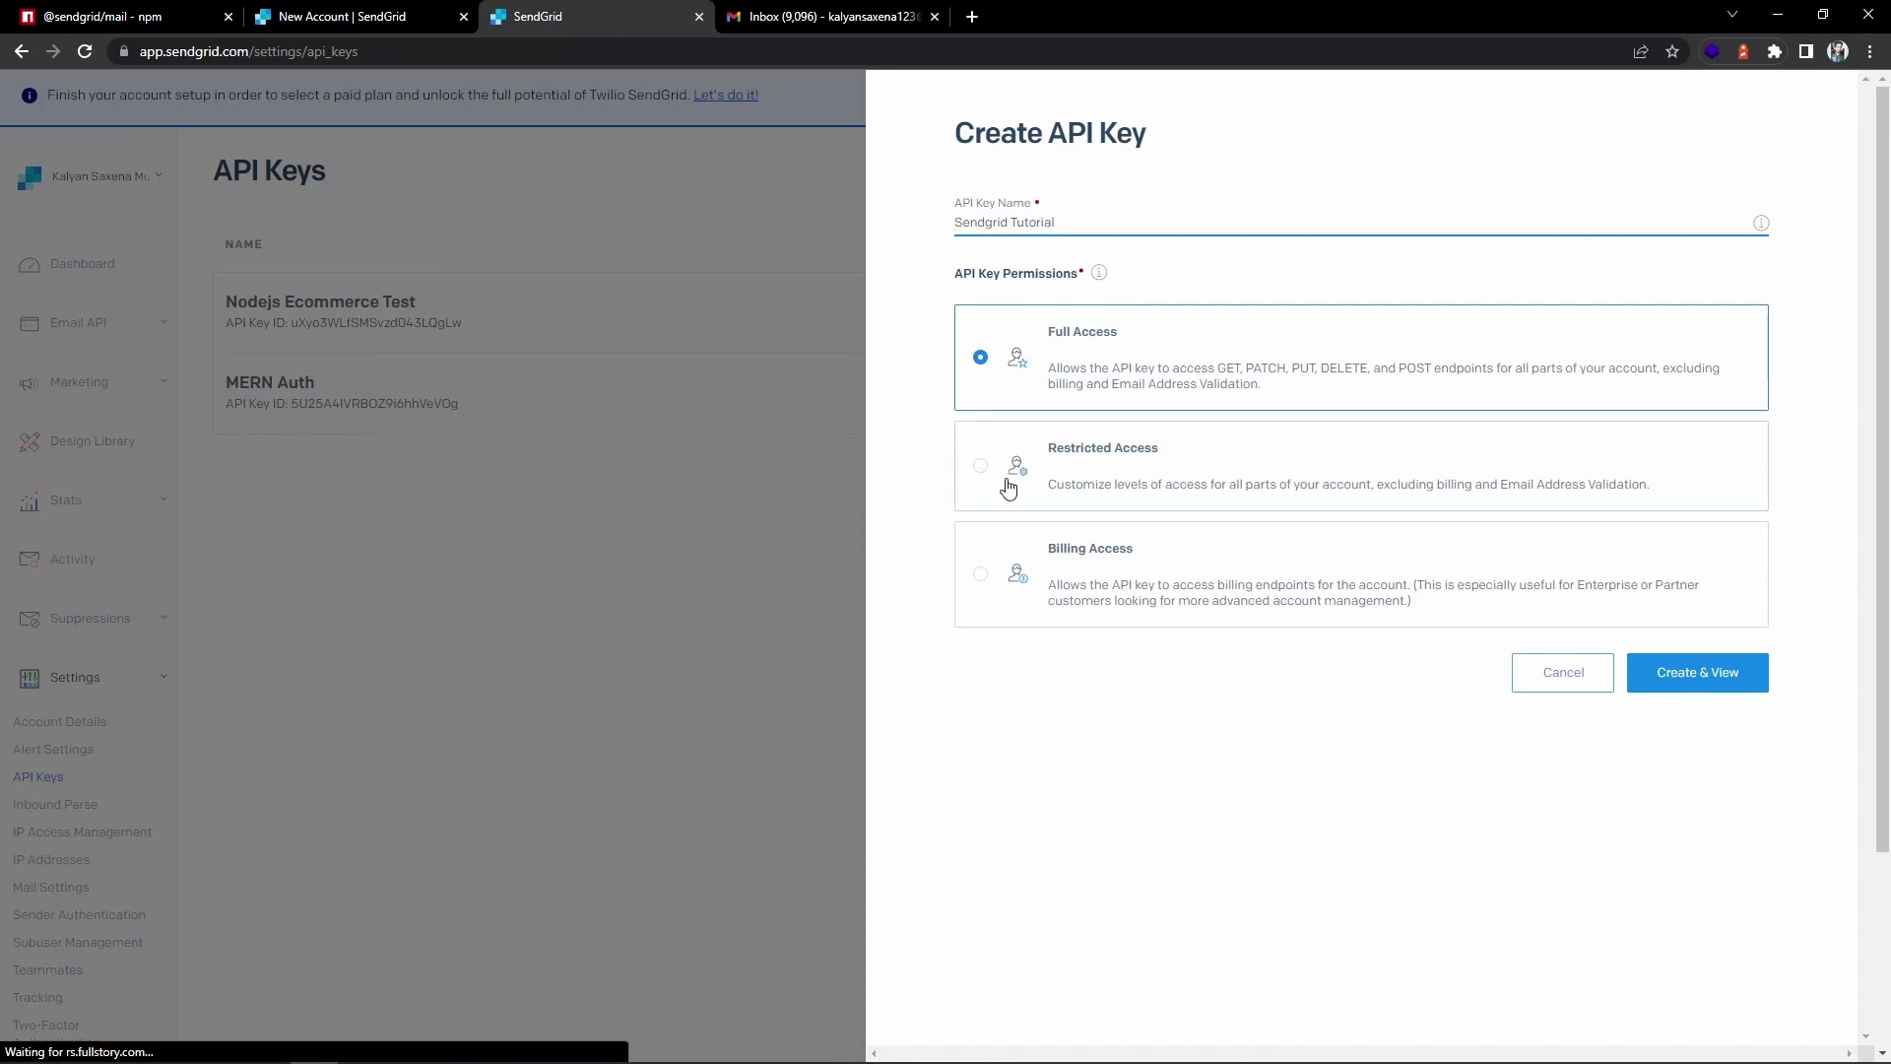
Give the key Full Access for the Mail Send permission.
scroll(1003, 487, "down", 2)
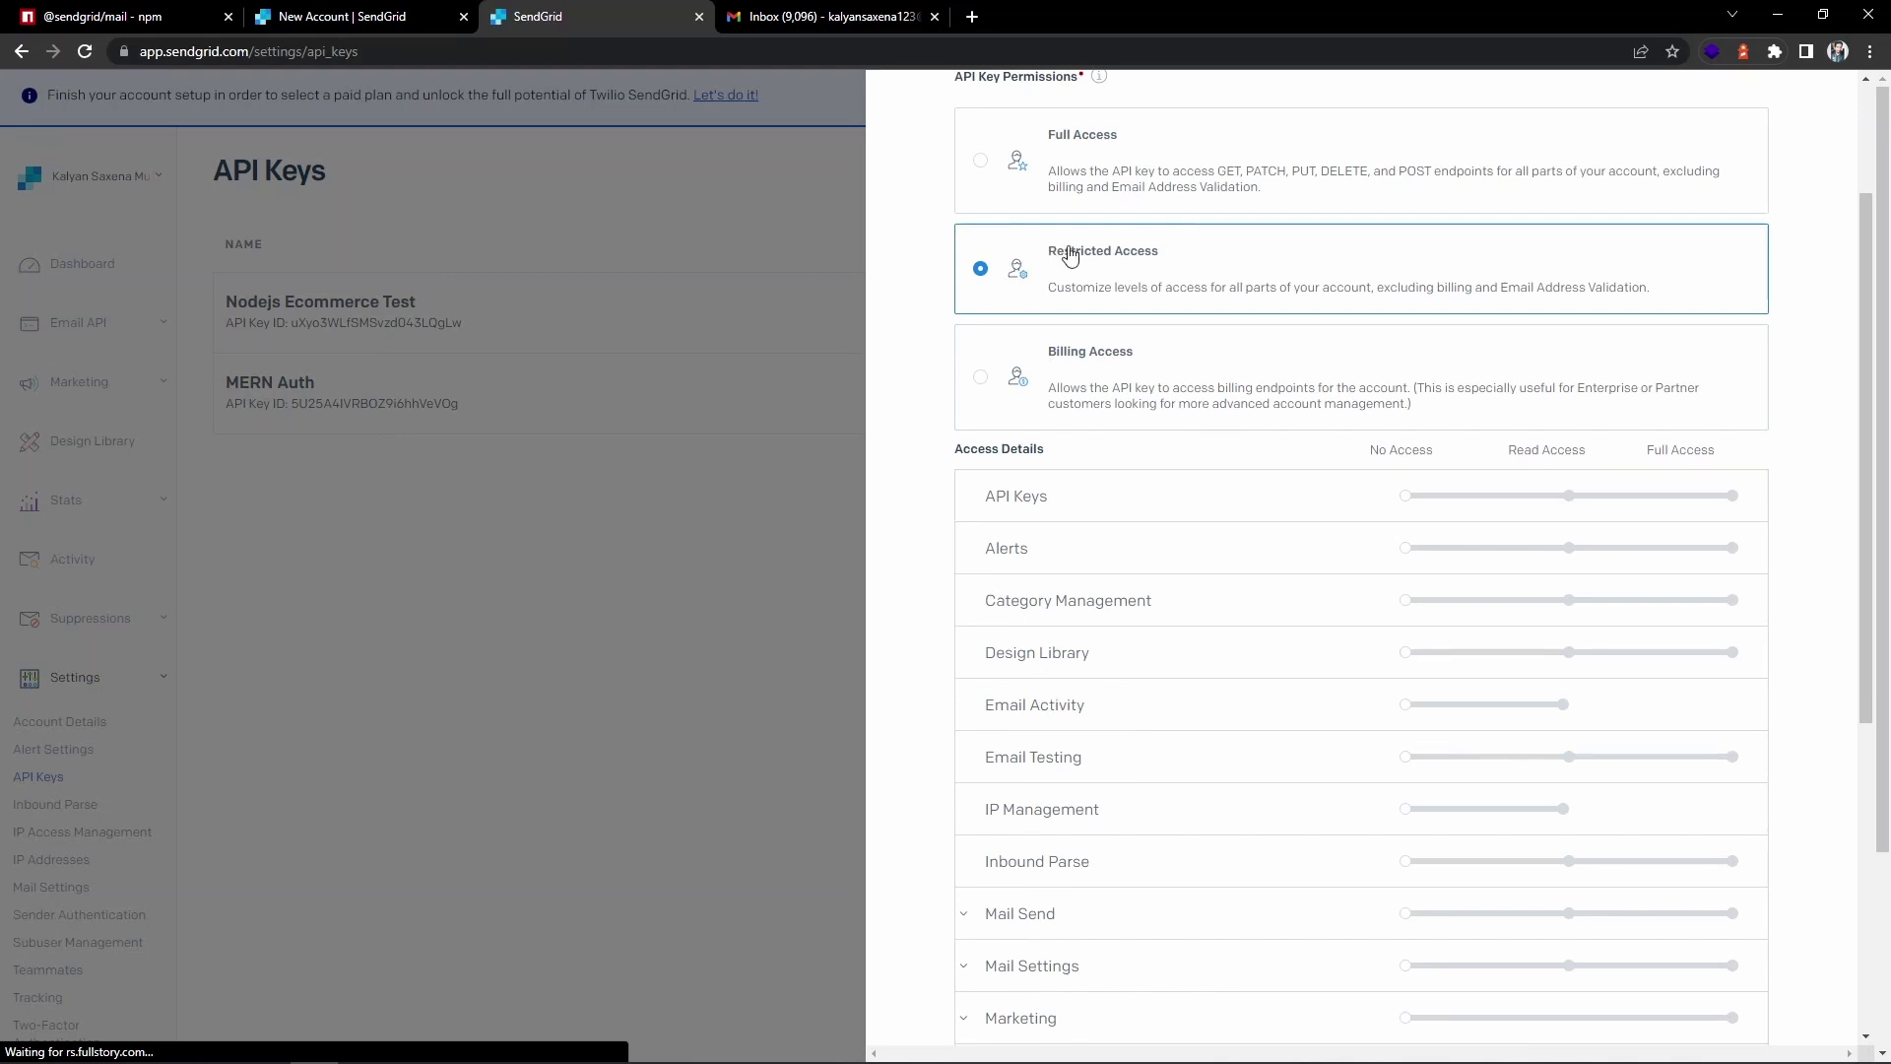
scroll(1100, 832, "down", 3)
scroll(1100, 832, "down", 2)
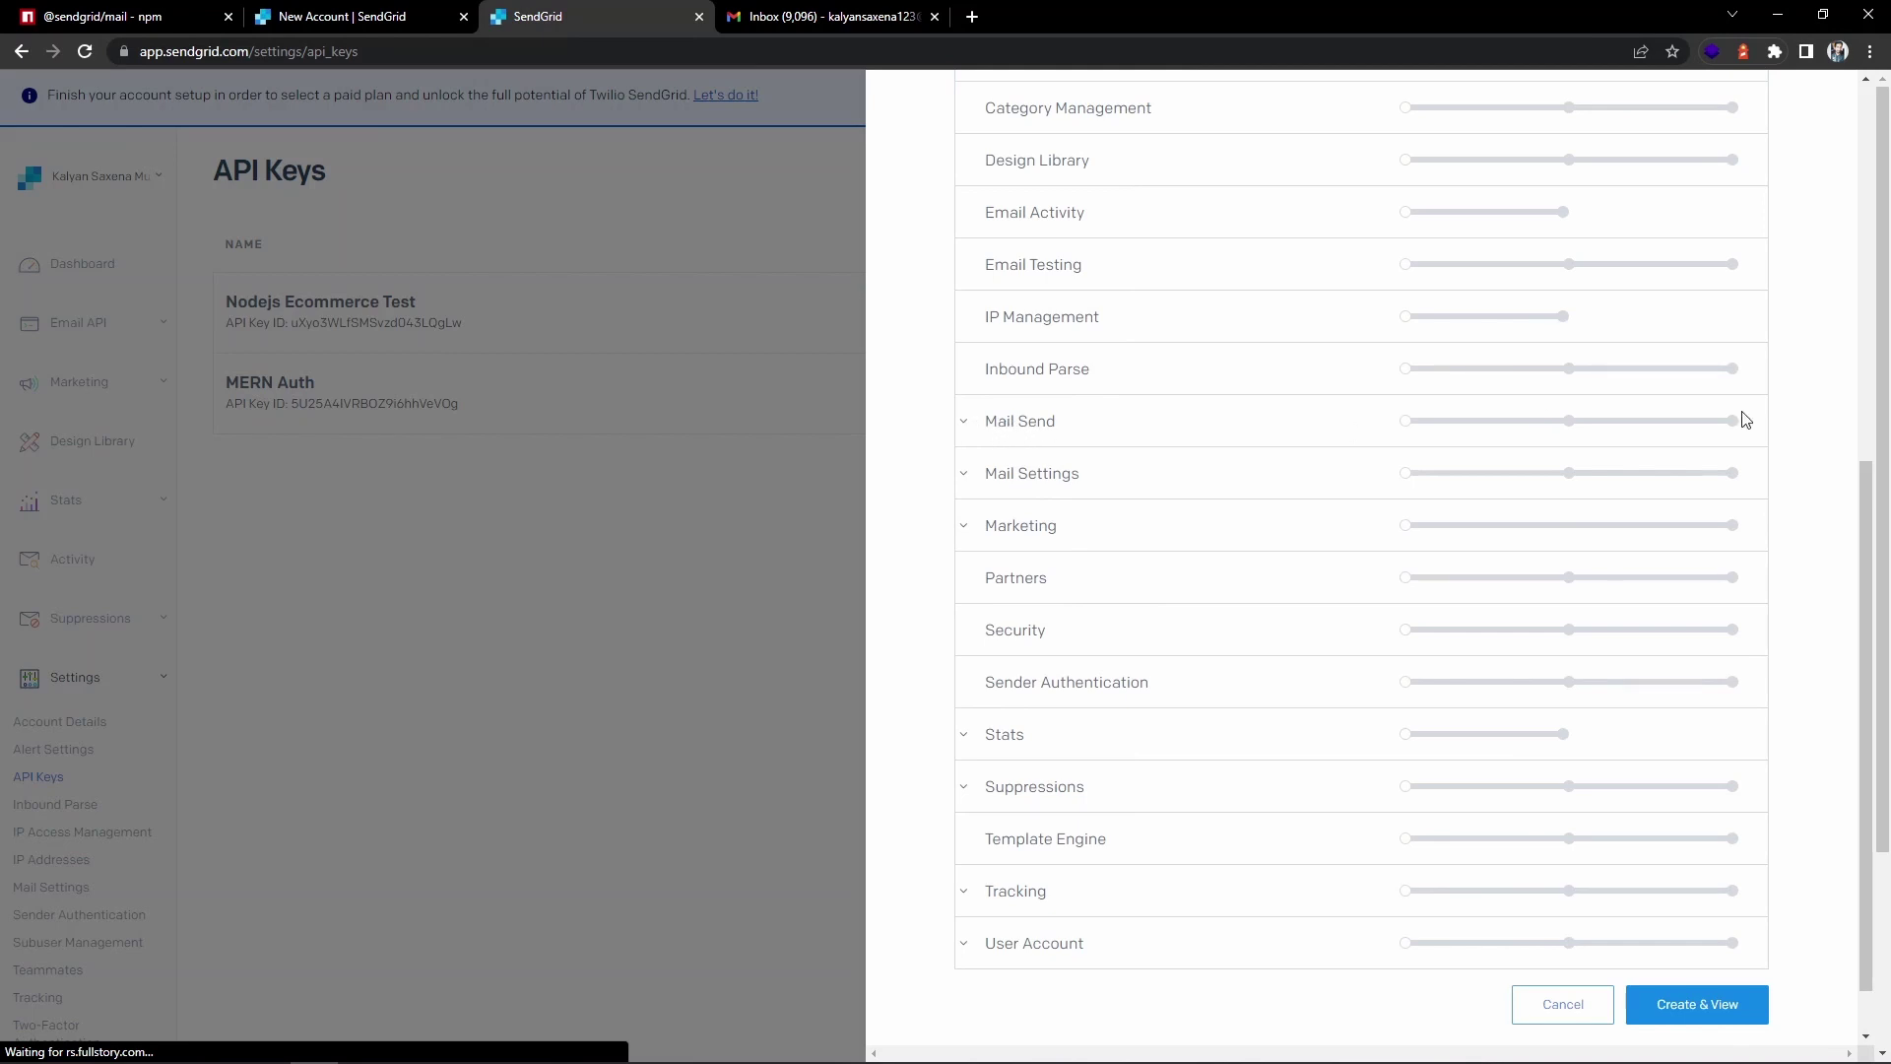
left_click(1734, 422)
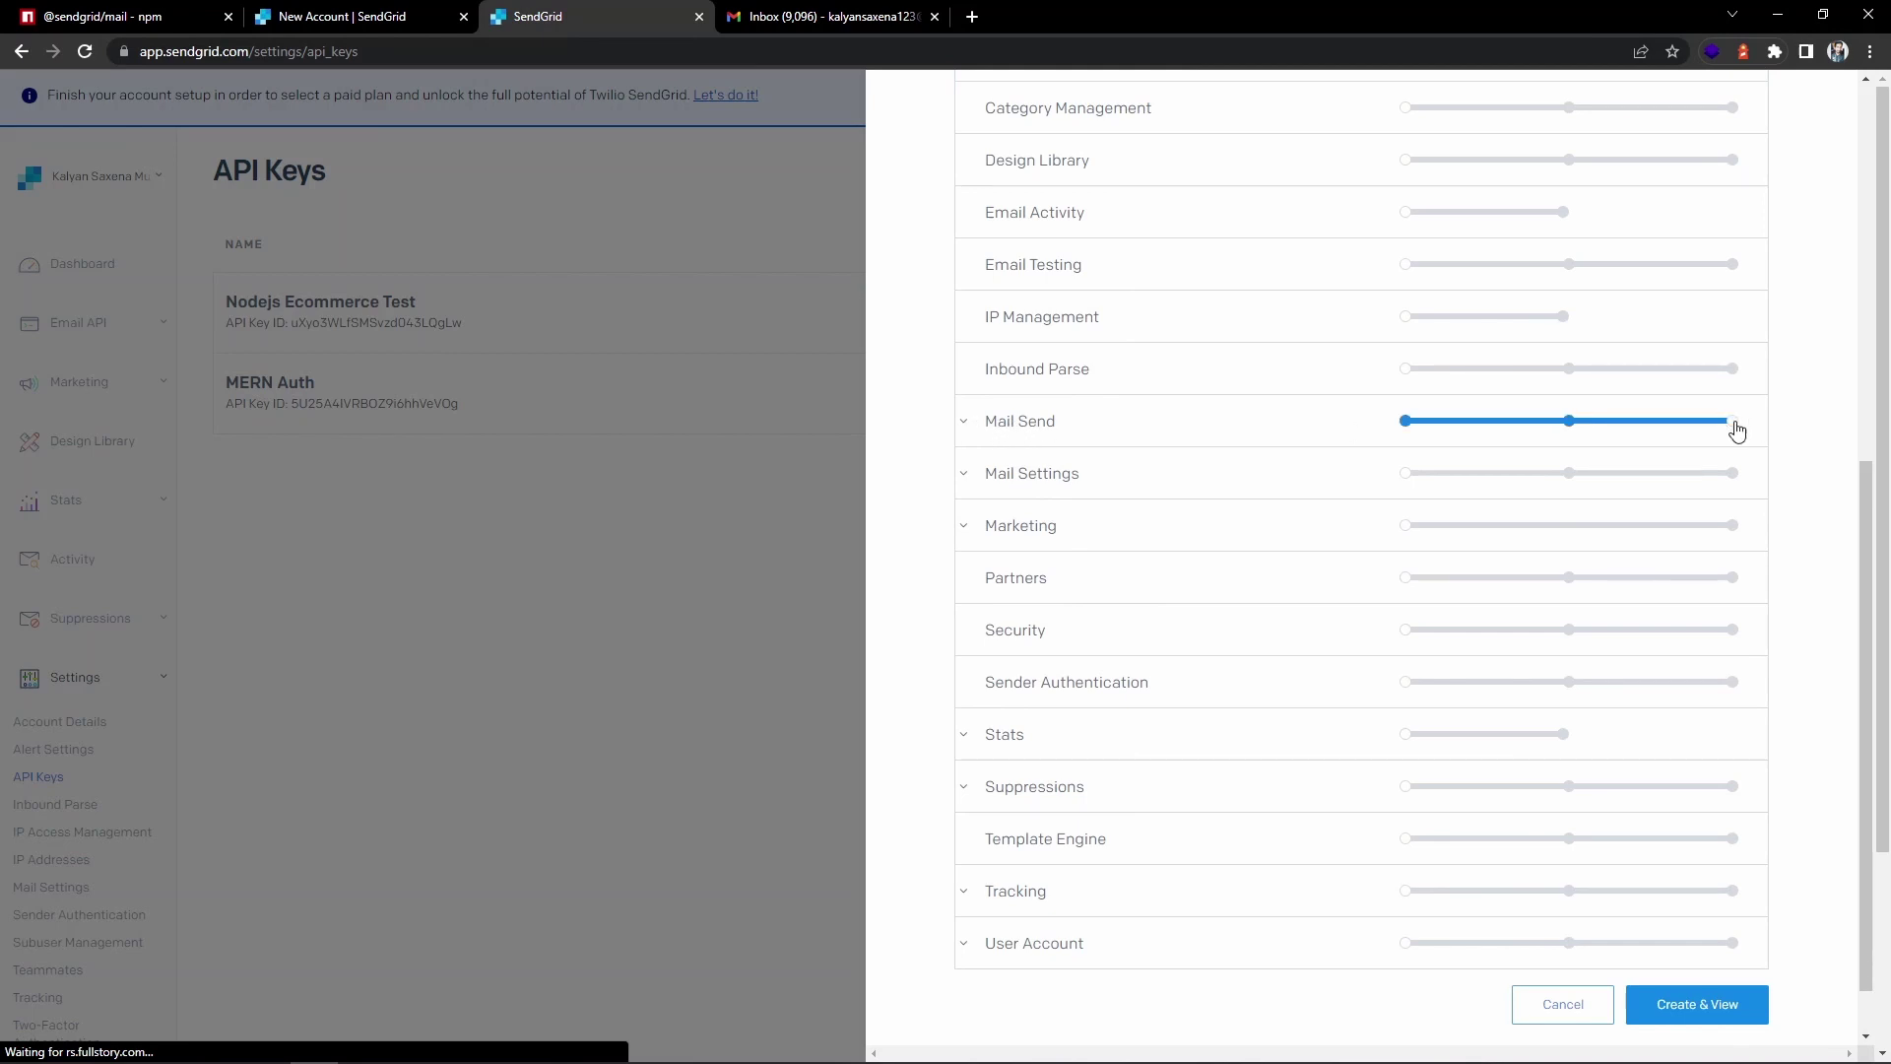
left_click(967, 424)
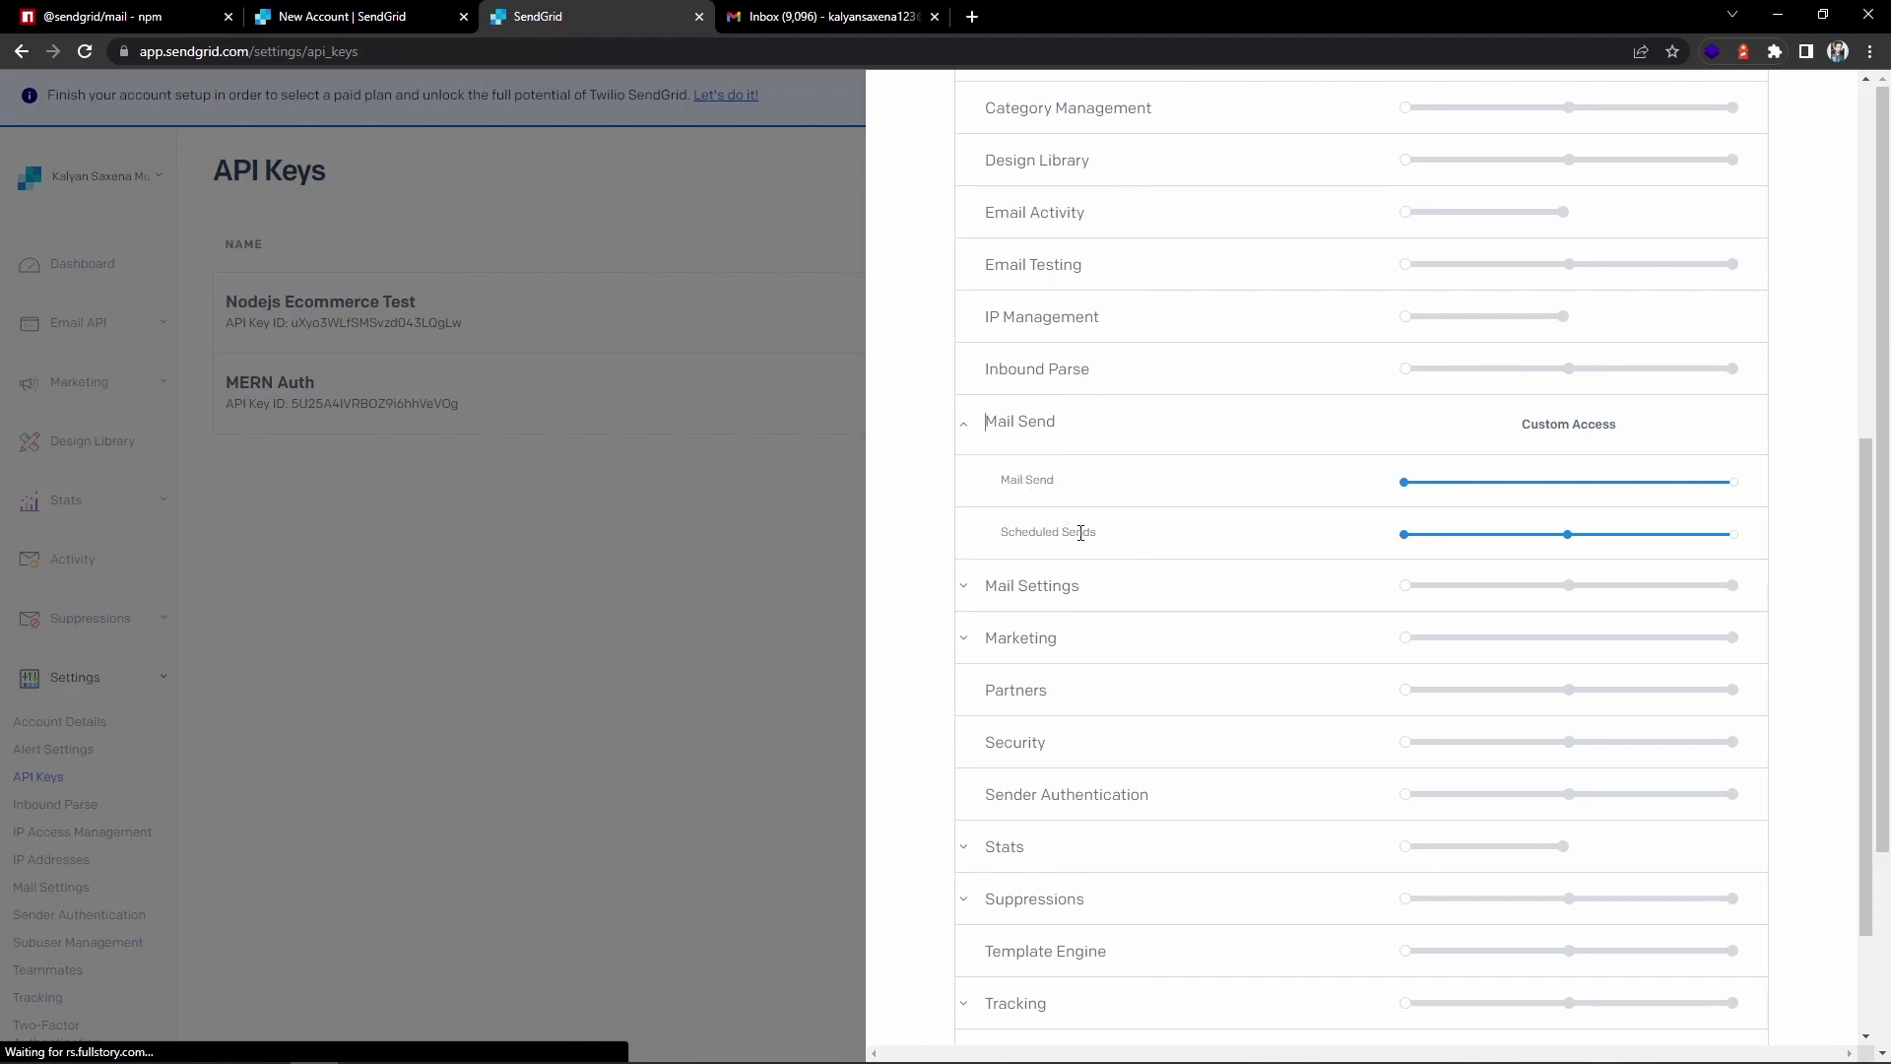
left_click(964, 426)
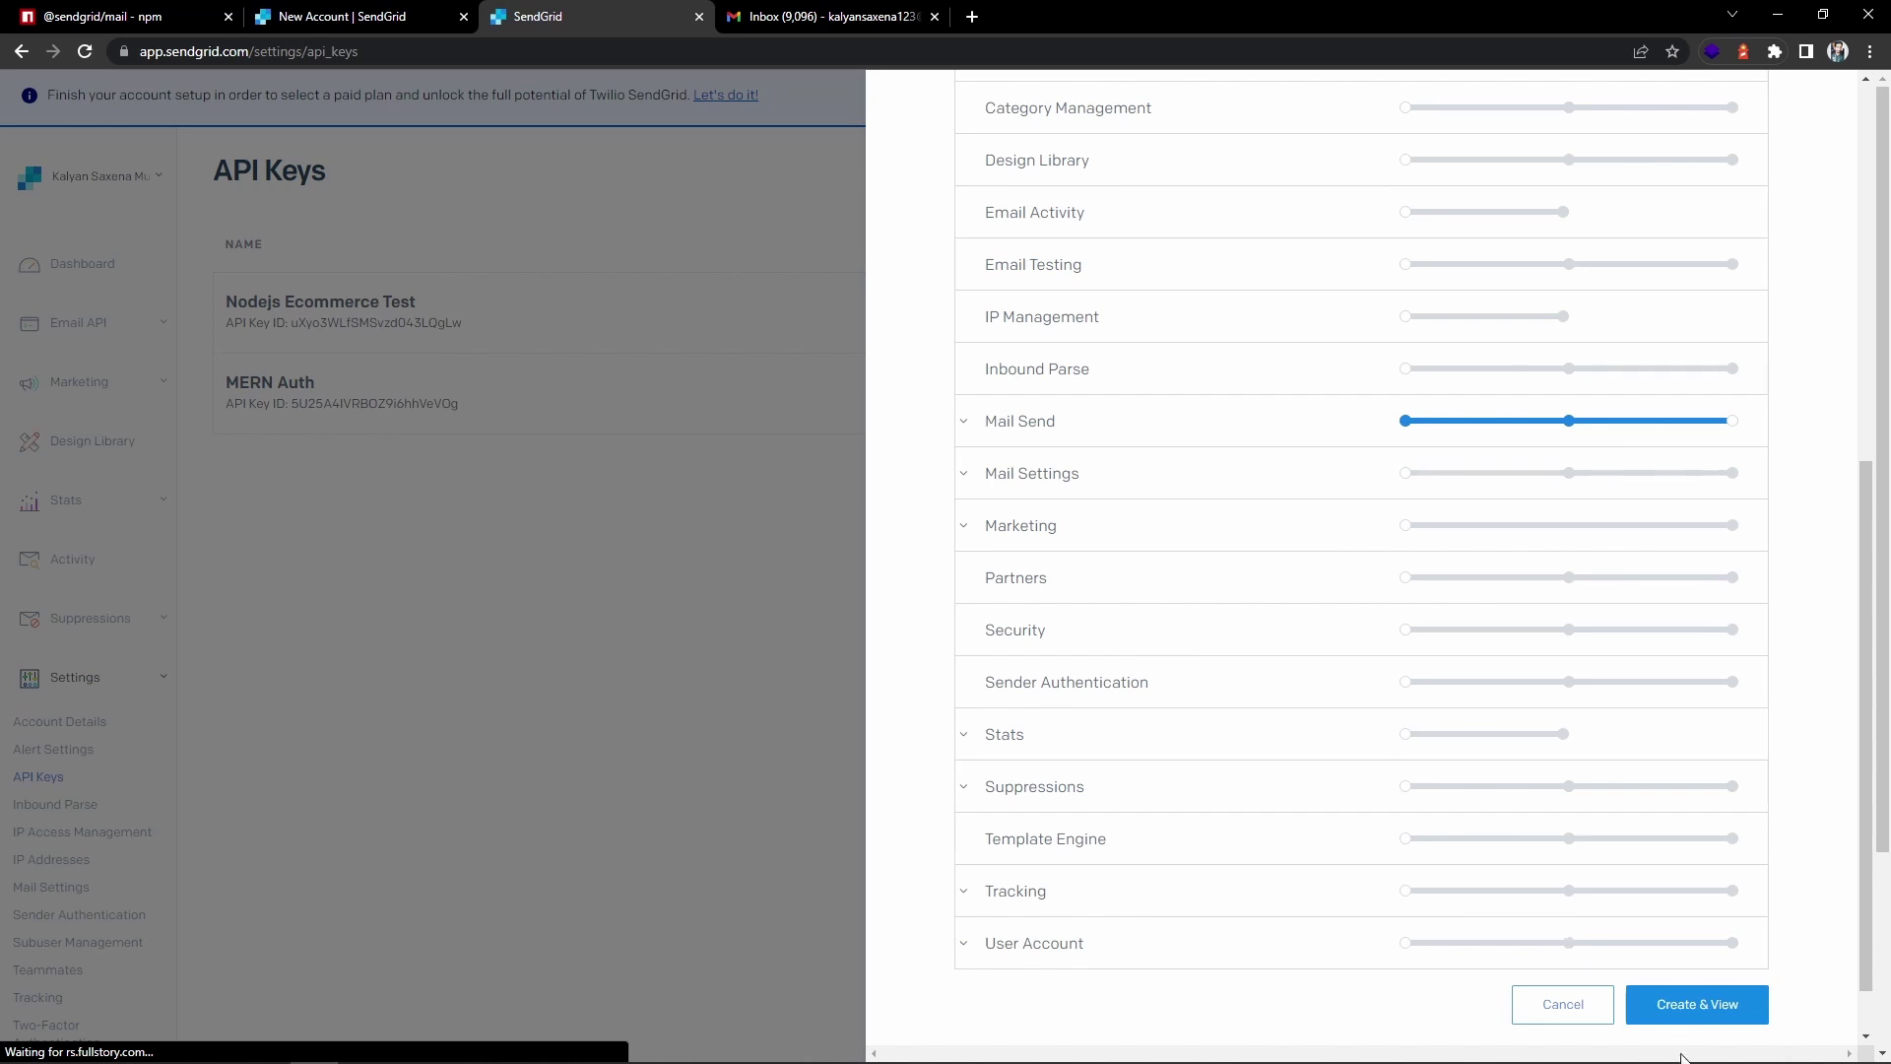
Create the Sendgrid Tutorial key and copy its one-time secret value to the clipboard.
left_click(1714, 1012)
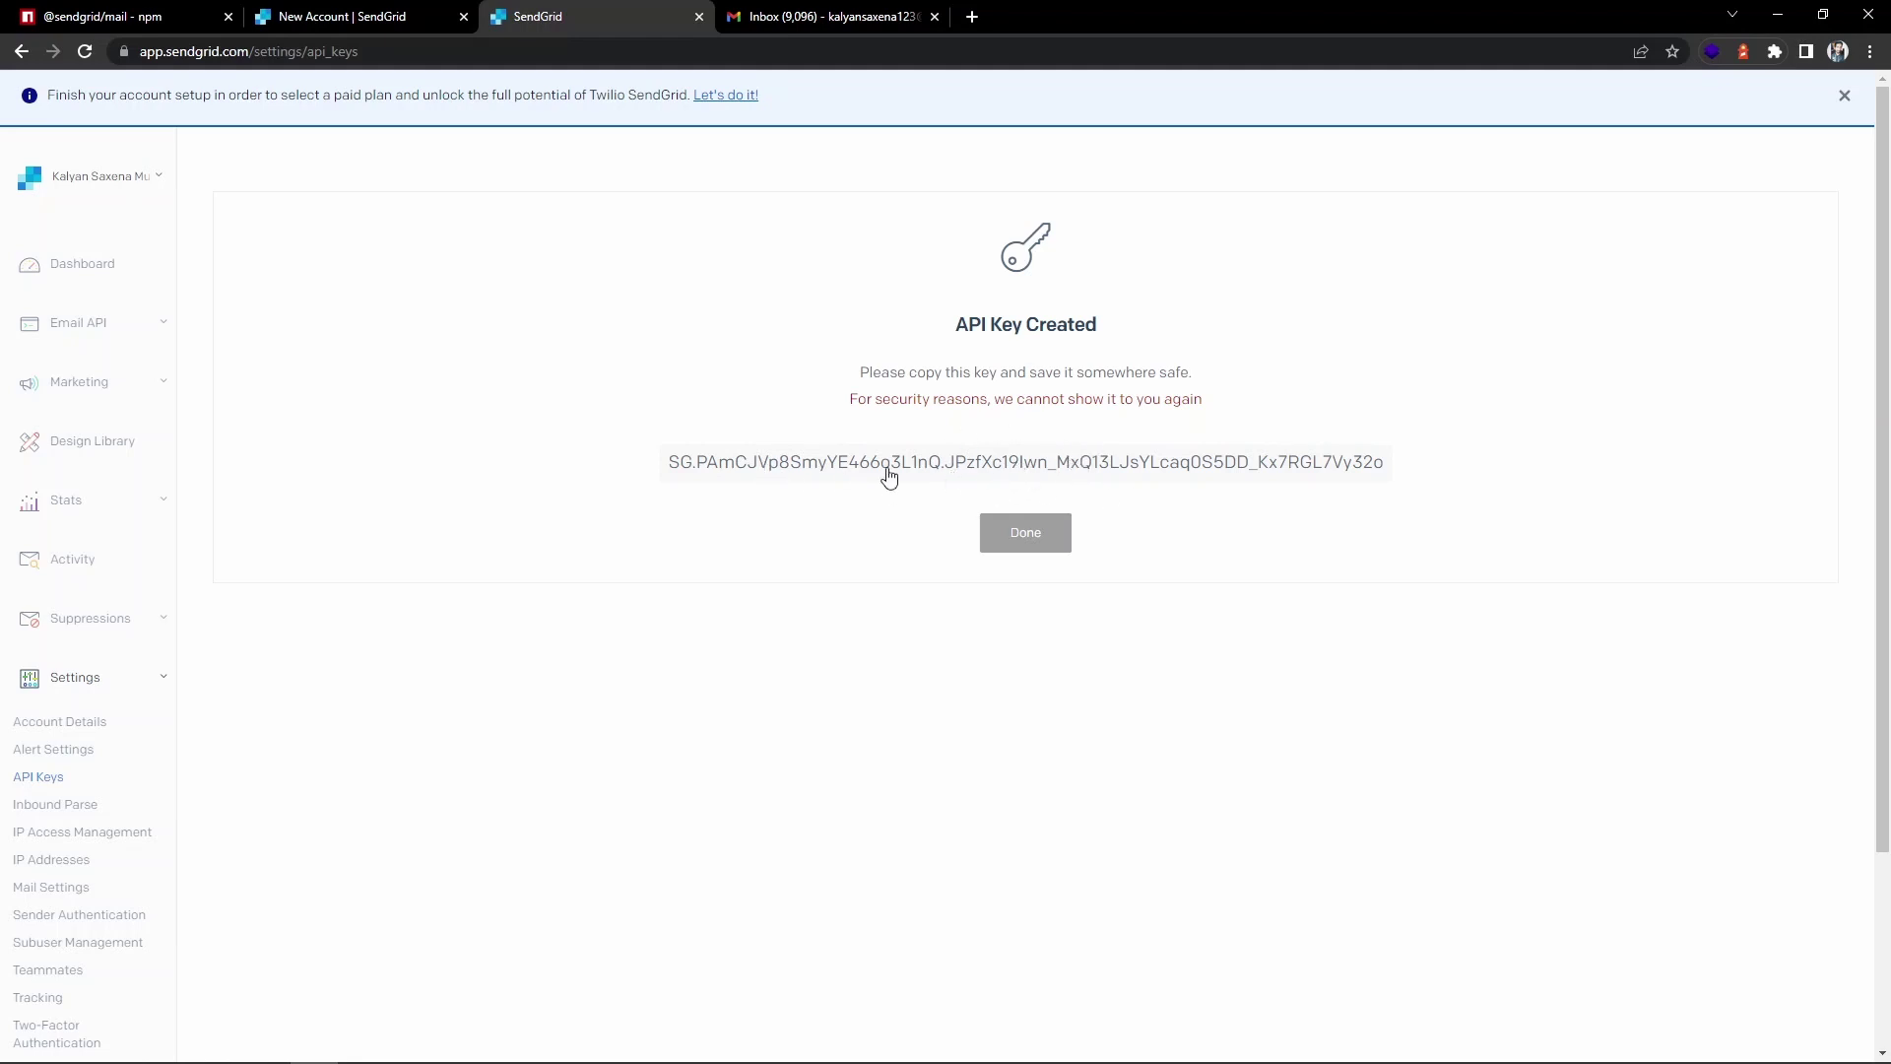
left_click(825, 469)
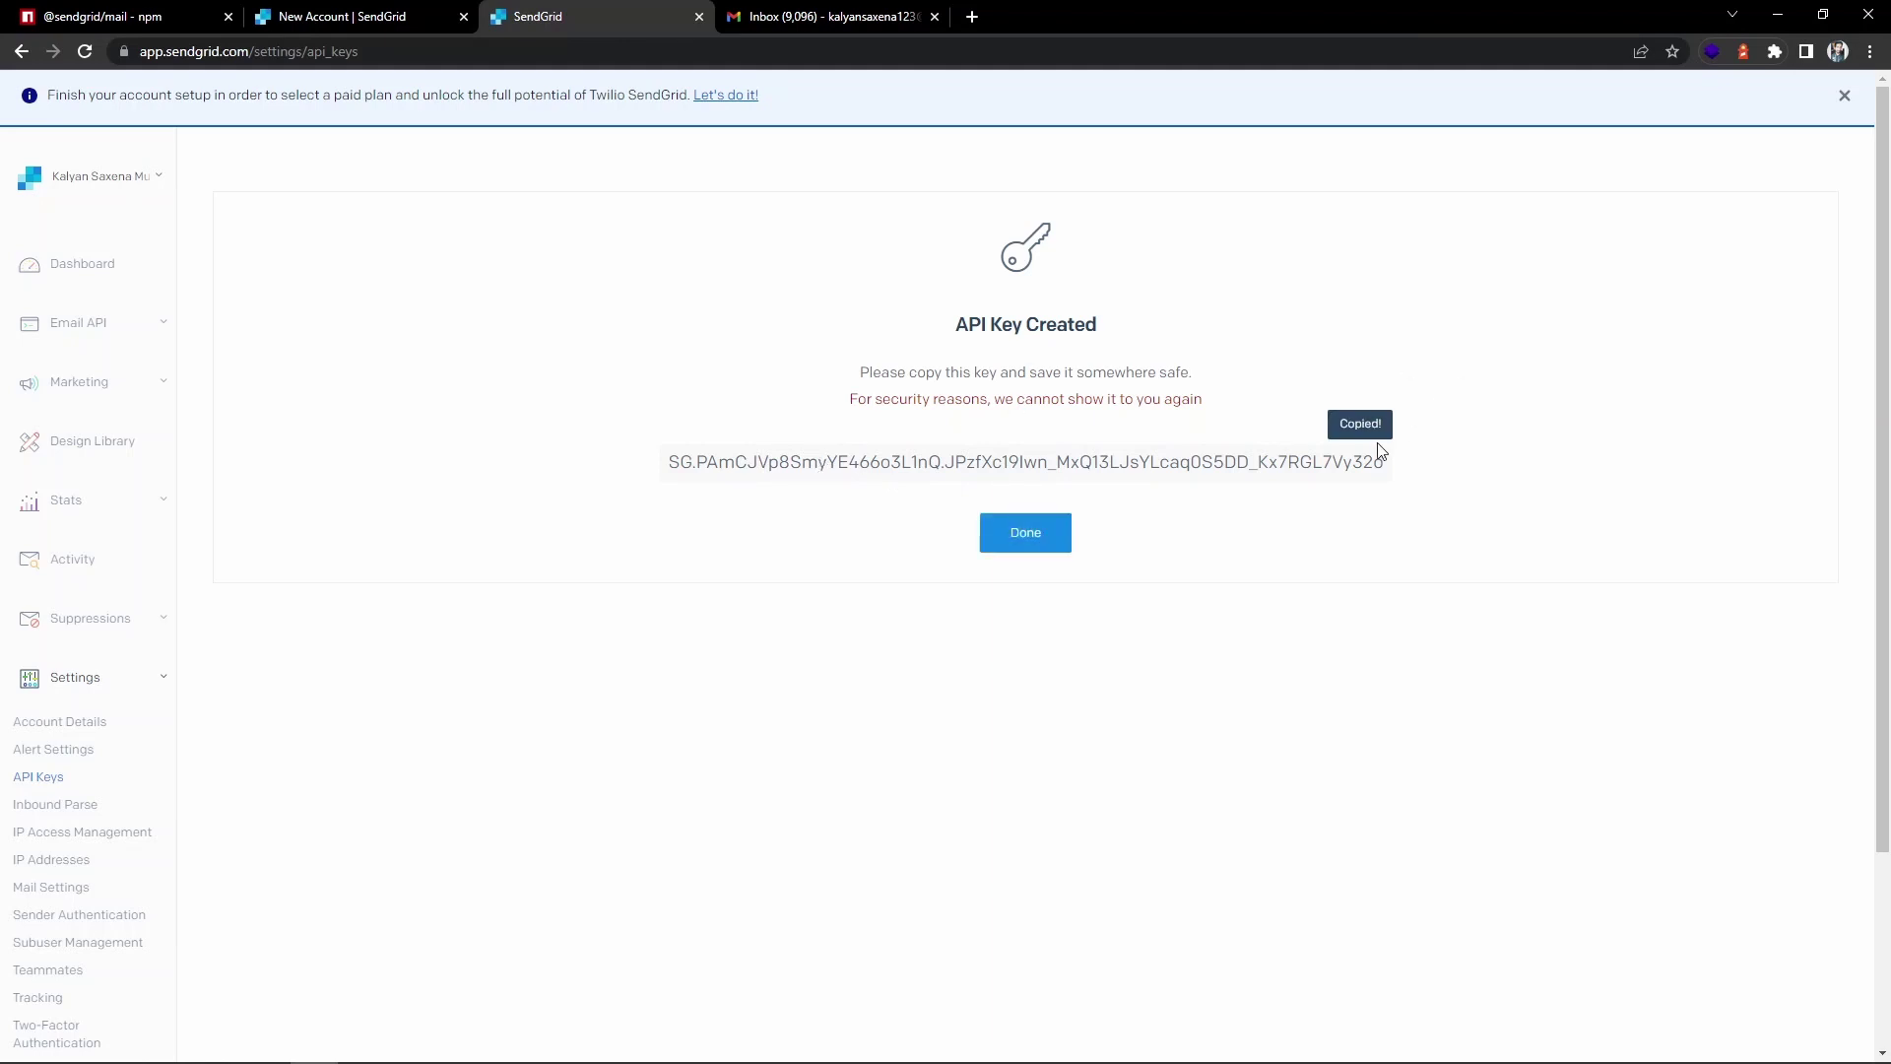
In VS Code, create a .env file in sendgrid-nodejs-tutorial and paste the API key into it.
key("alt+Tab")
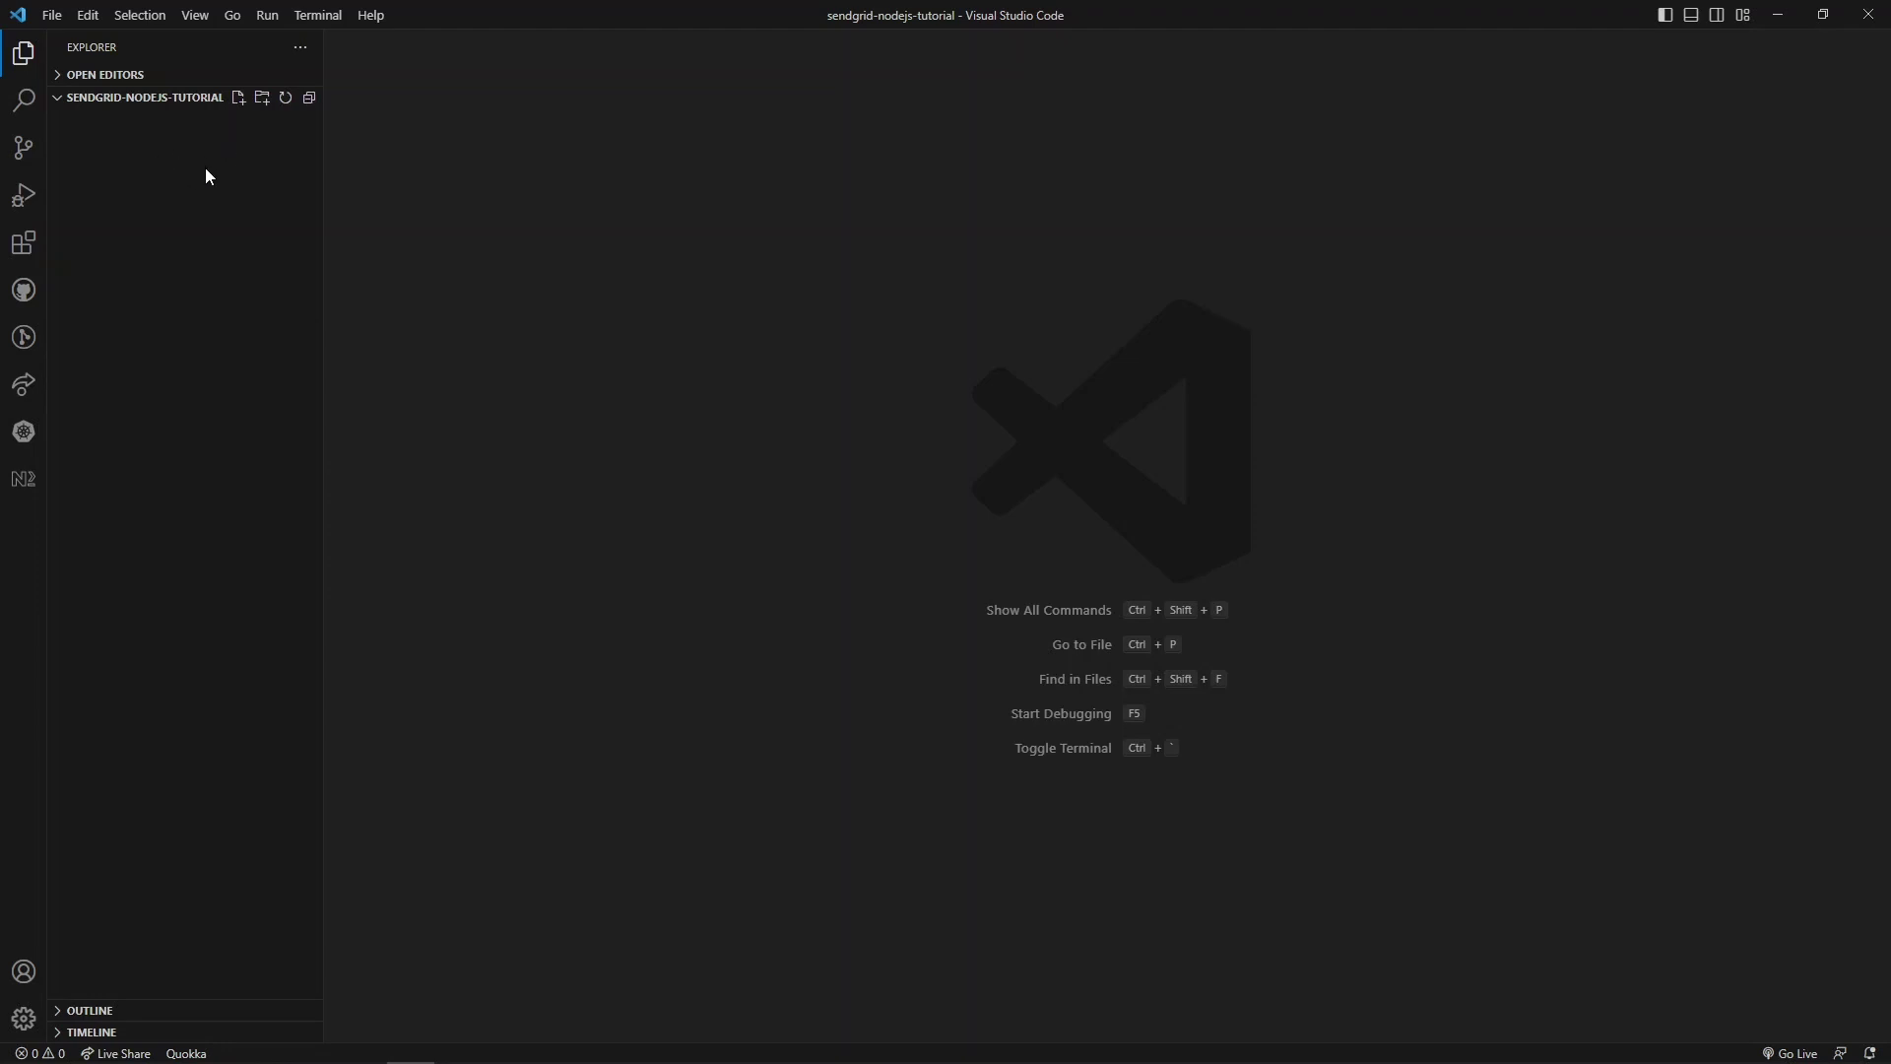
left_click(238, 97)
type(".env")
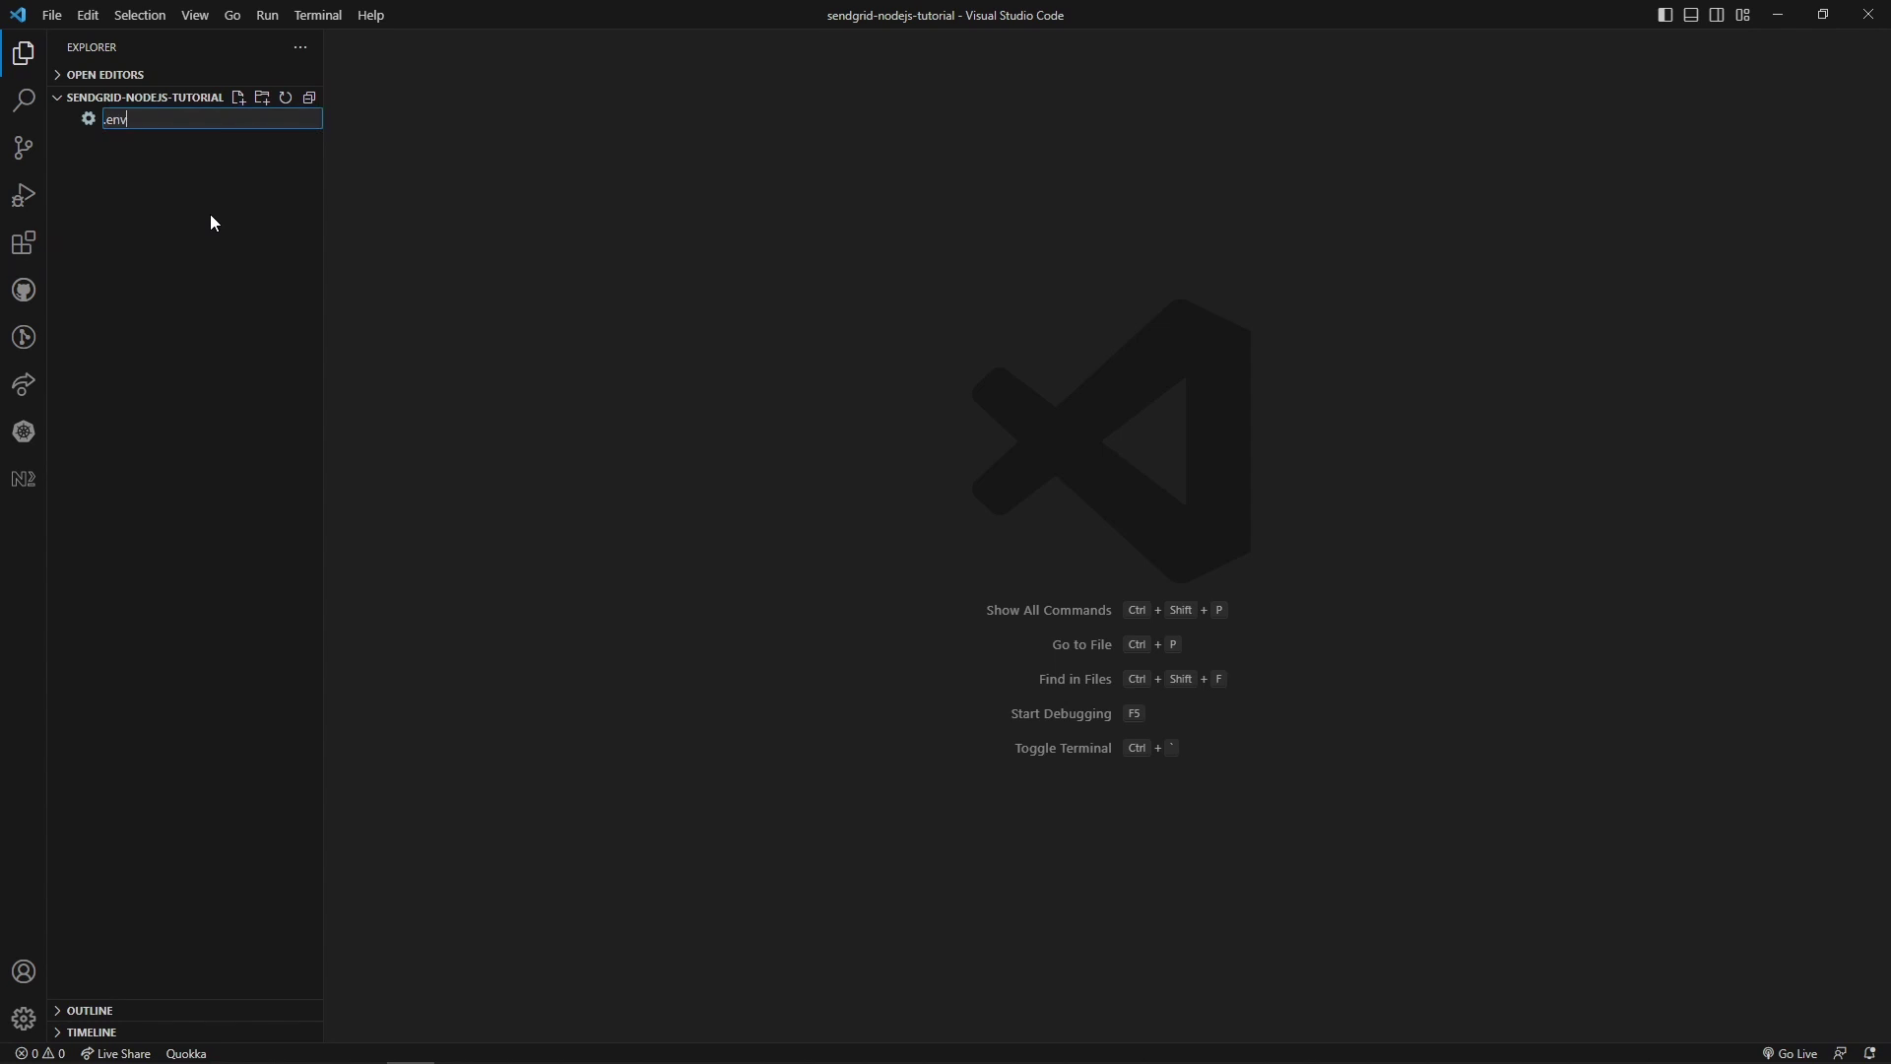
key("Return")
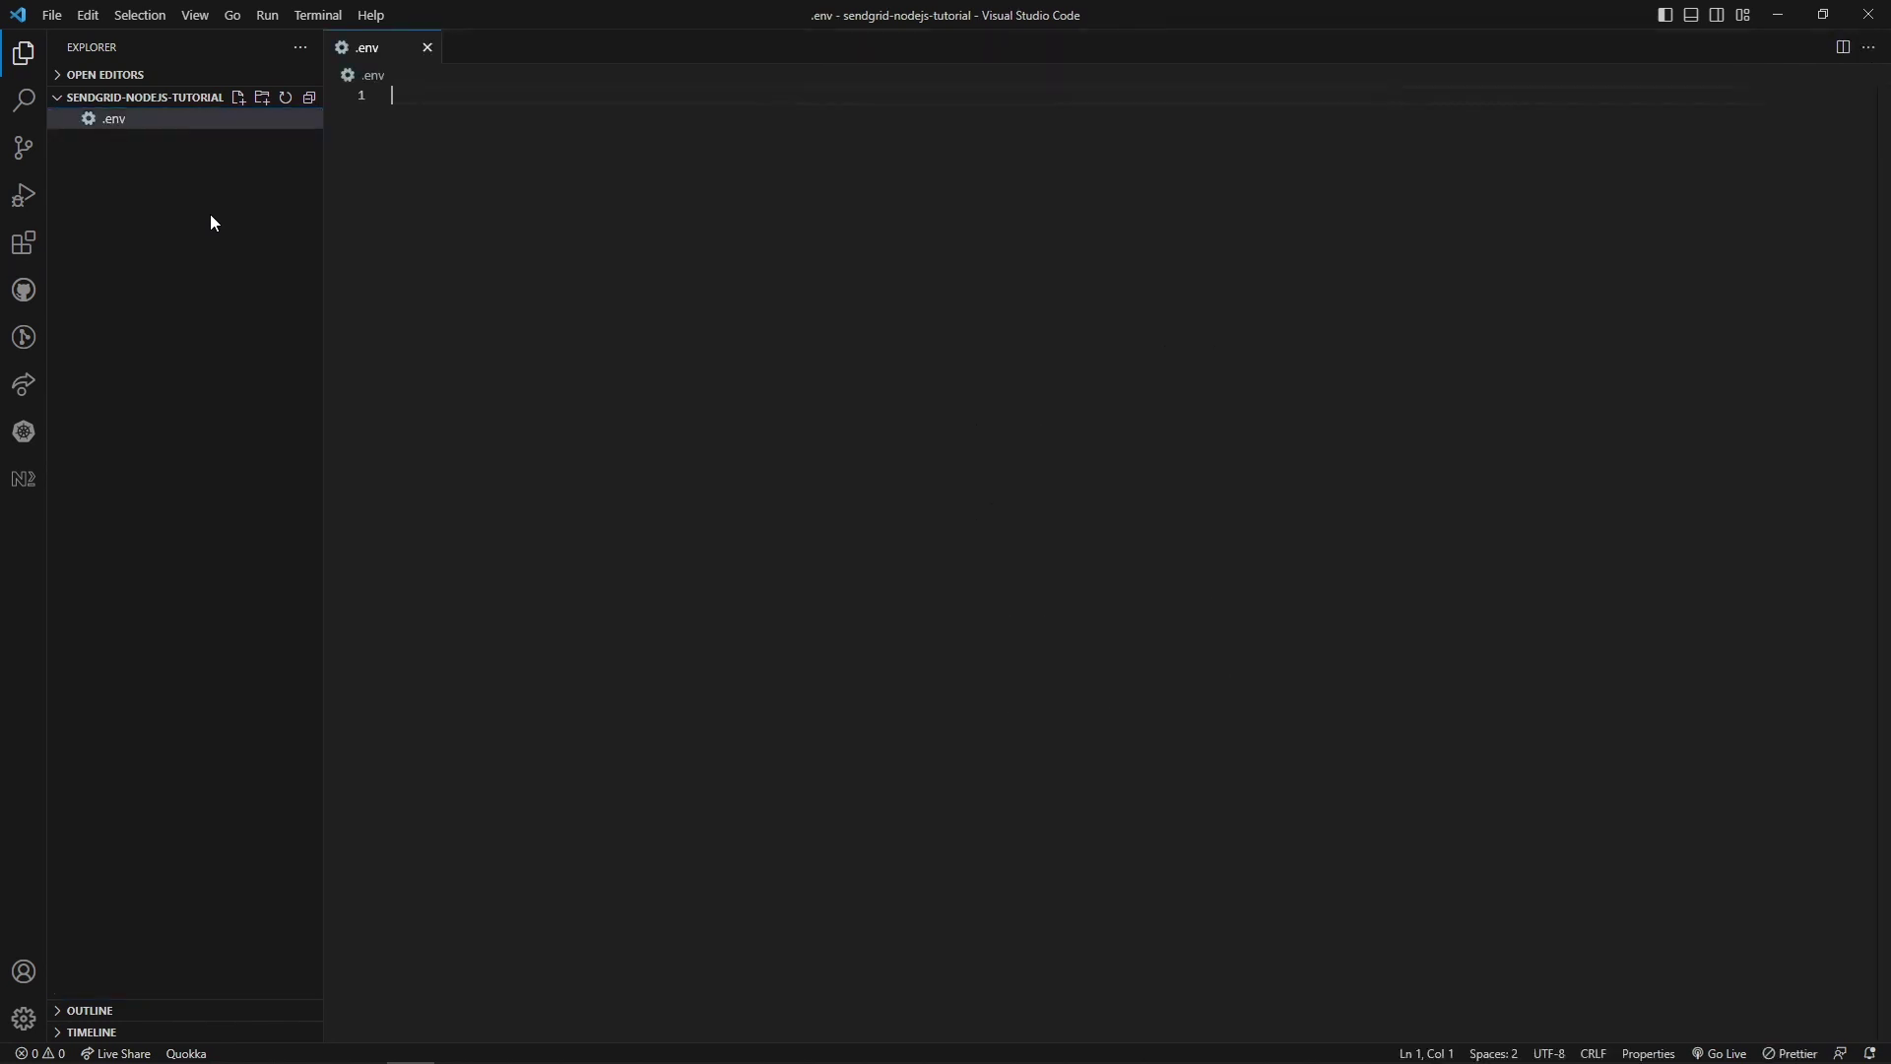
key("ctrl+v")
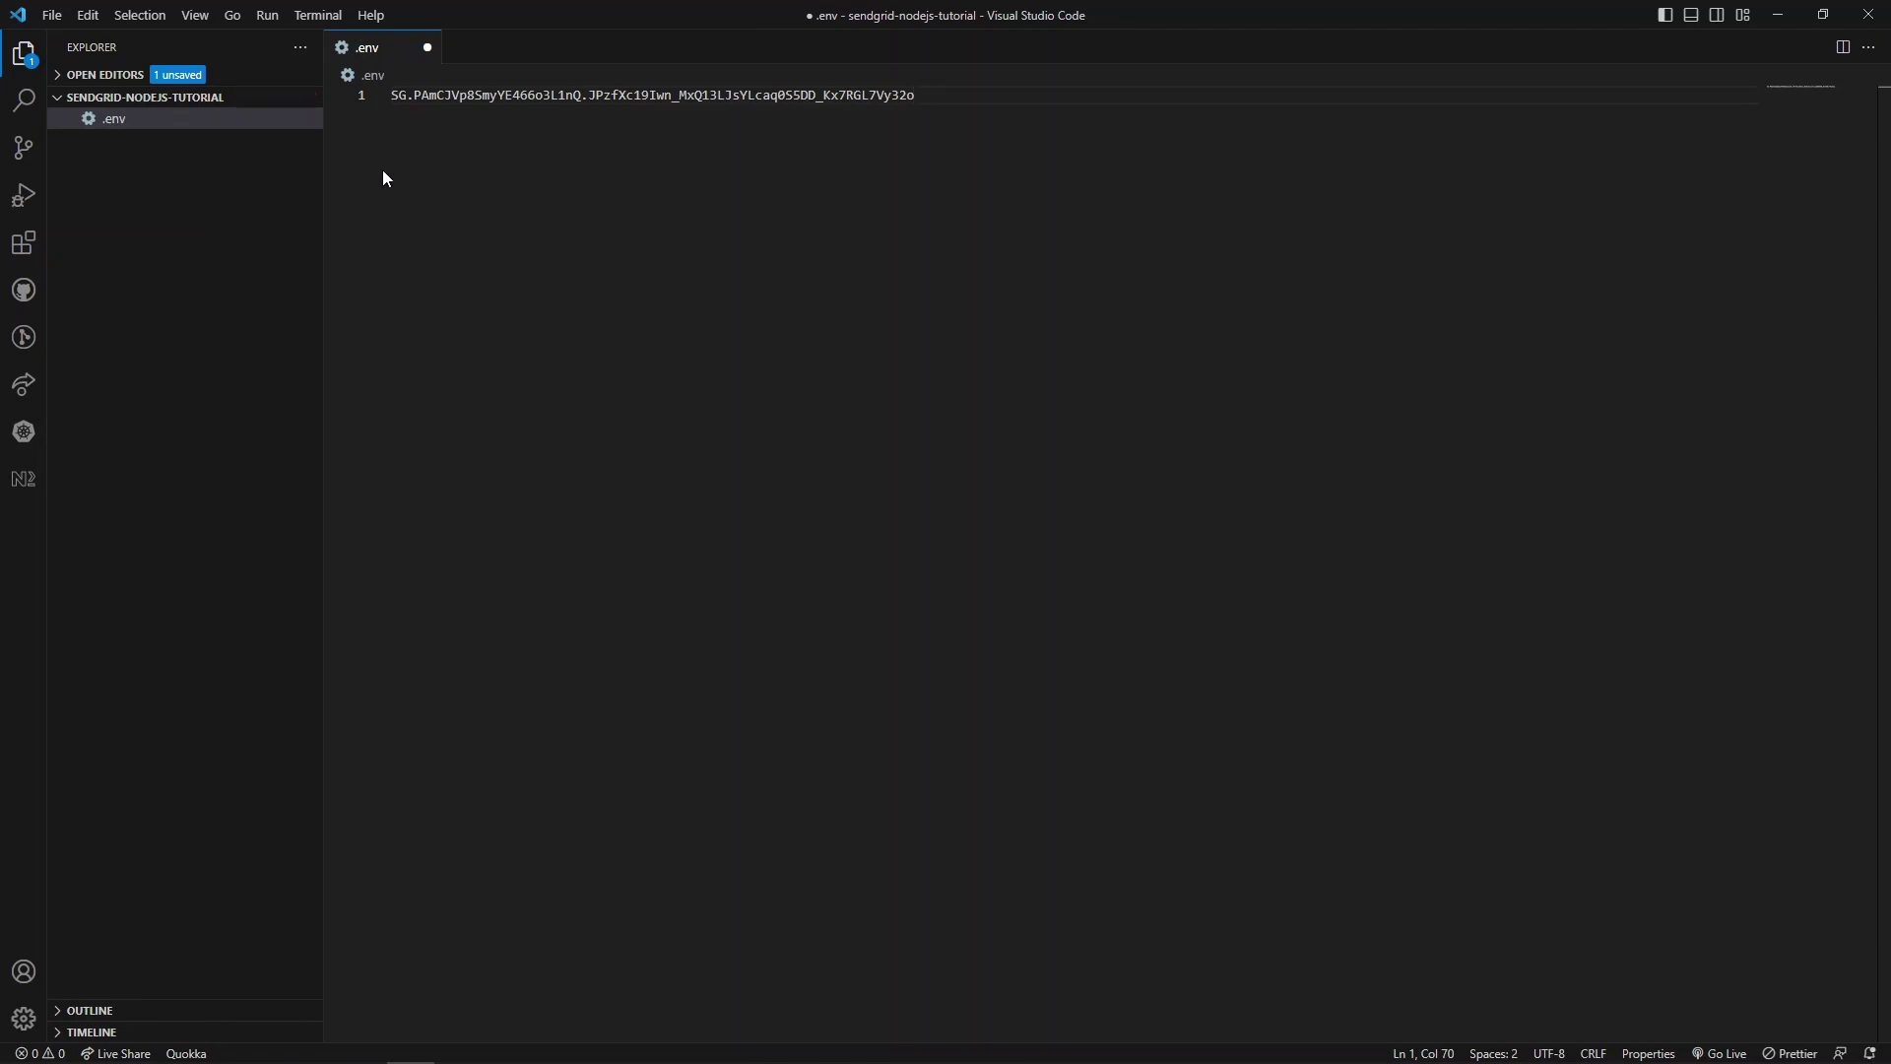
key("alt+Tab")
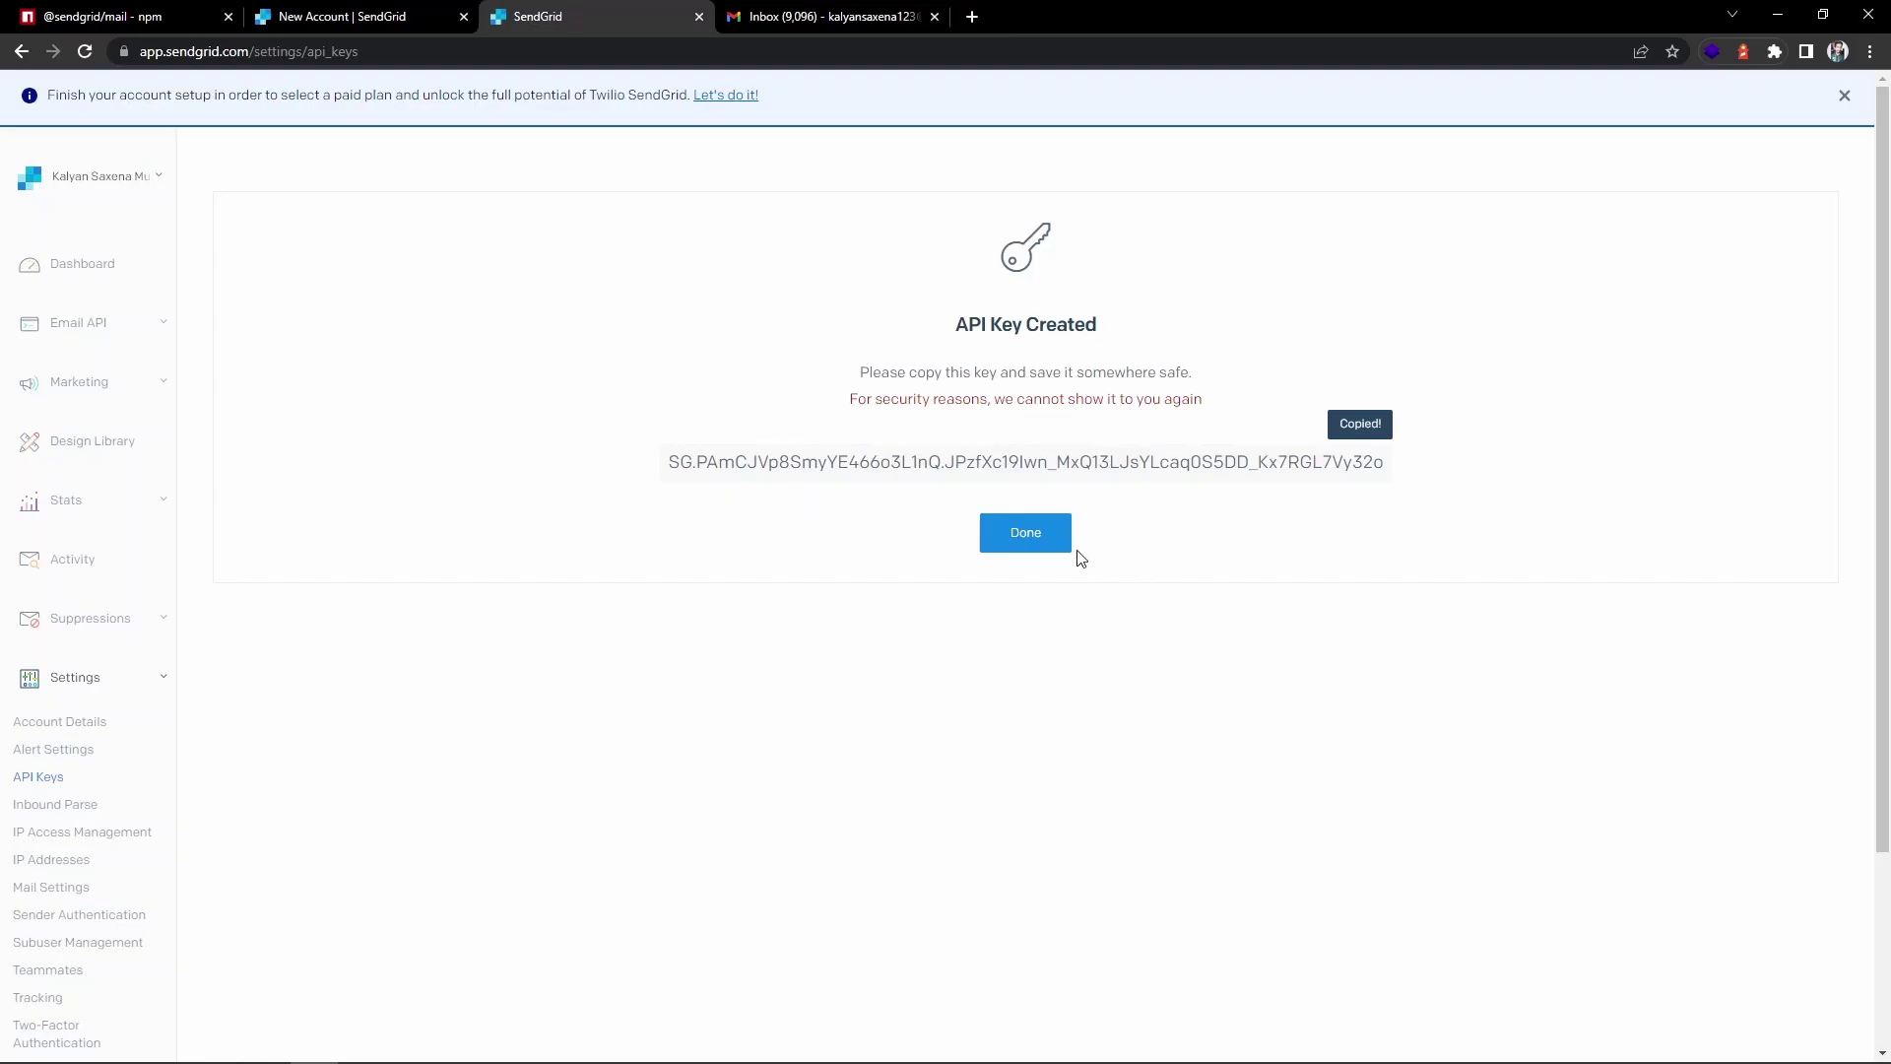
left_click(1026, 534)
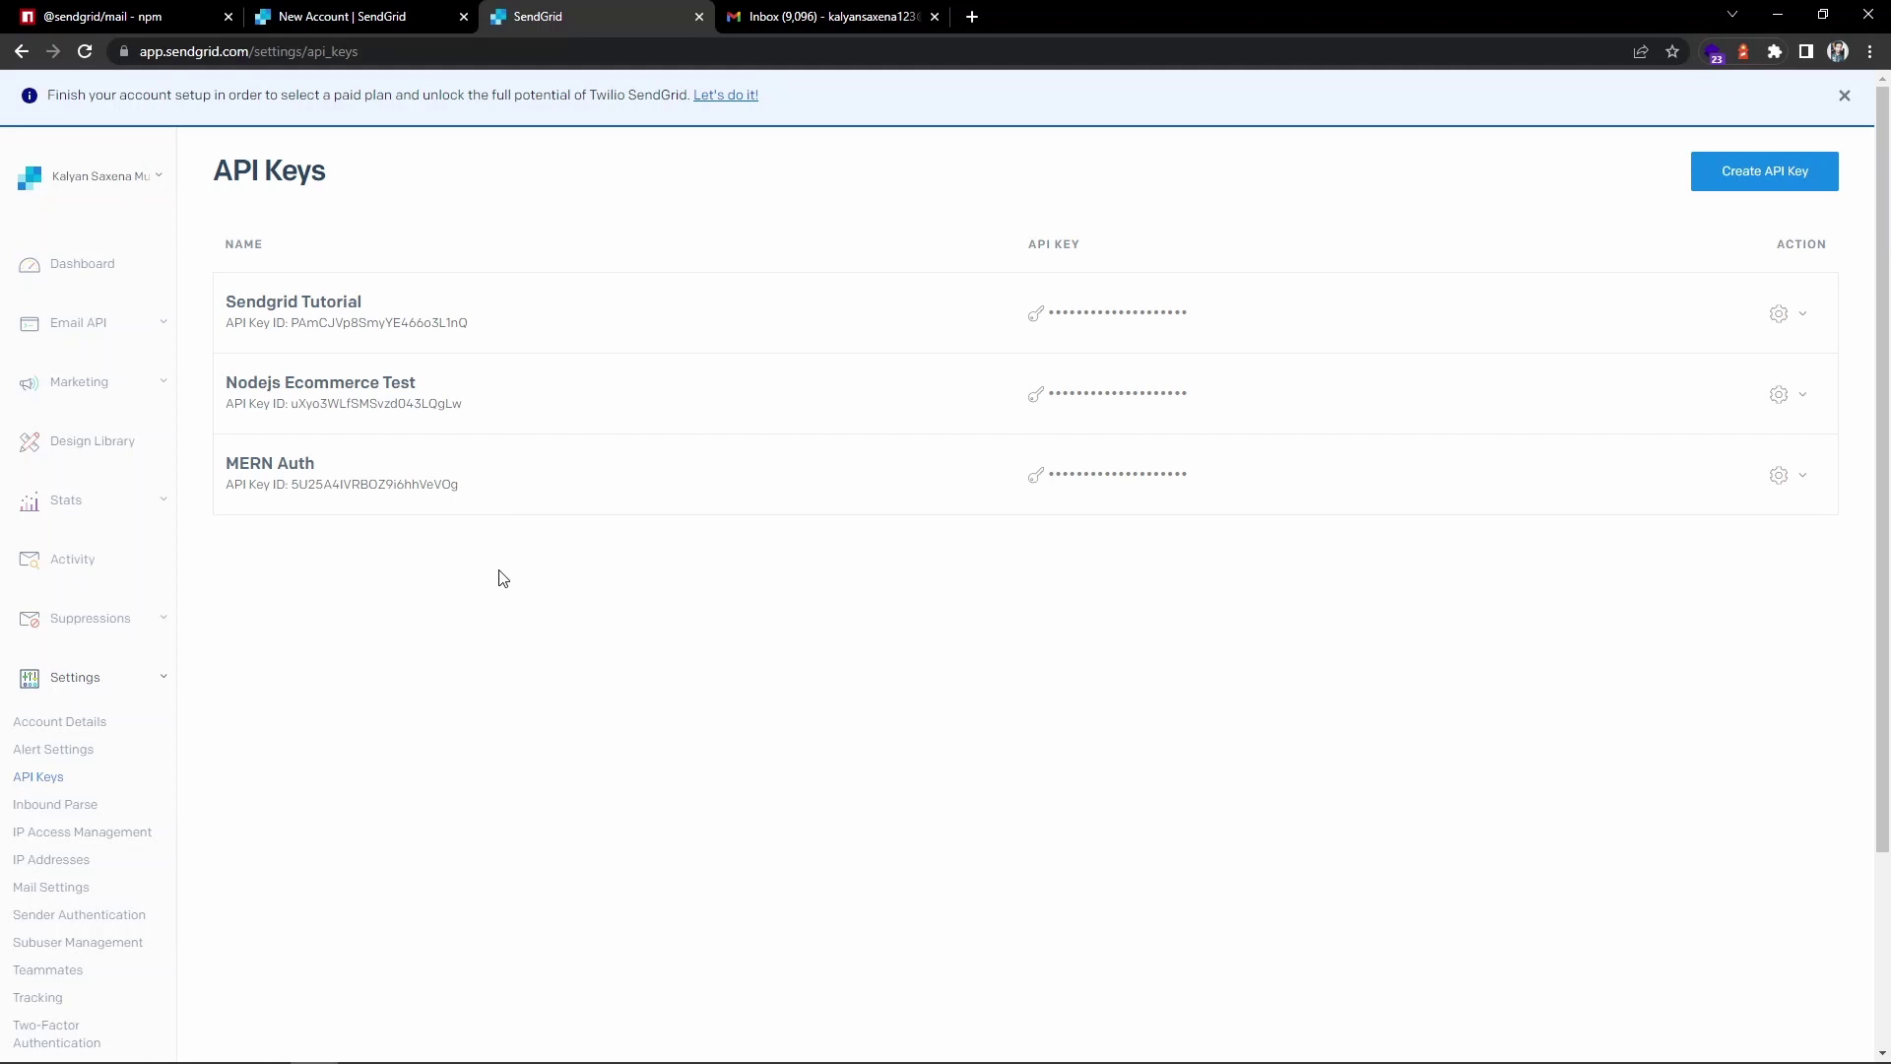
key("ctrl+1")
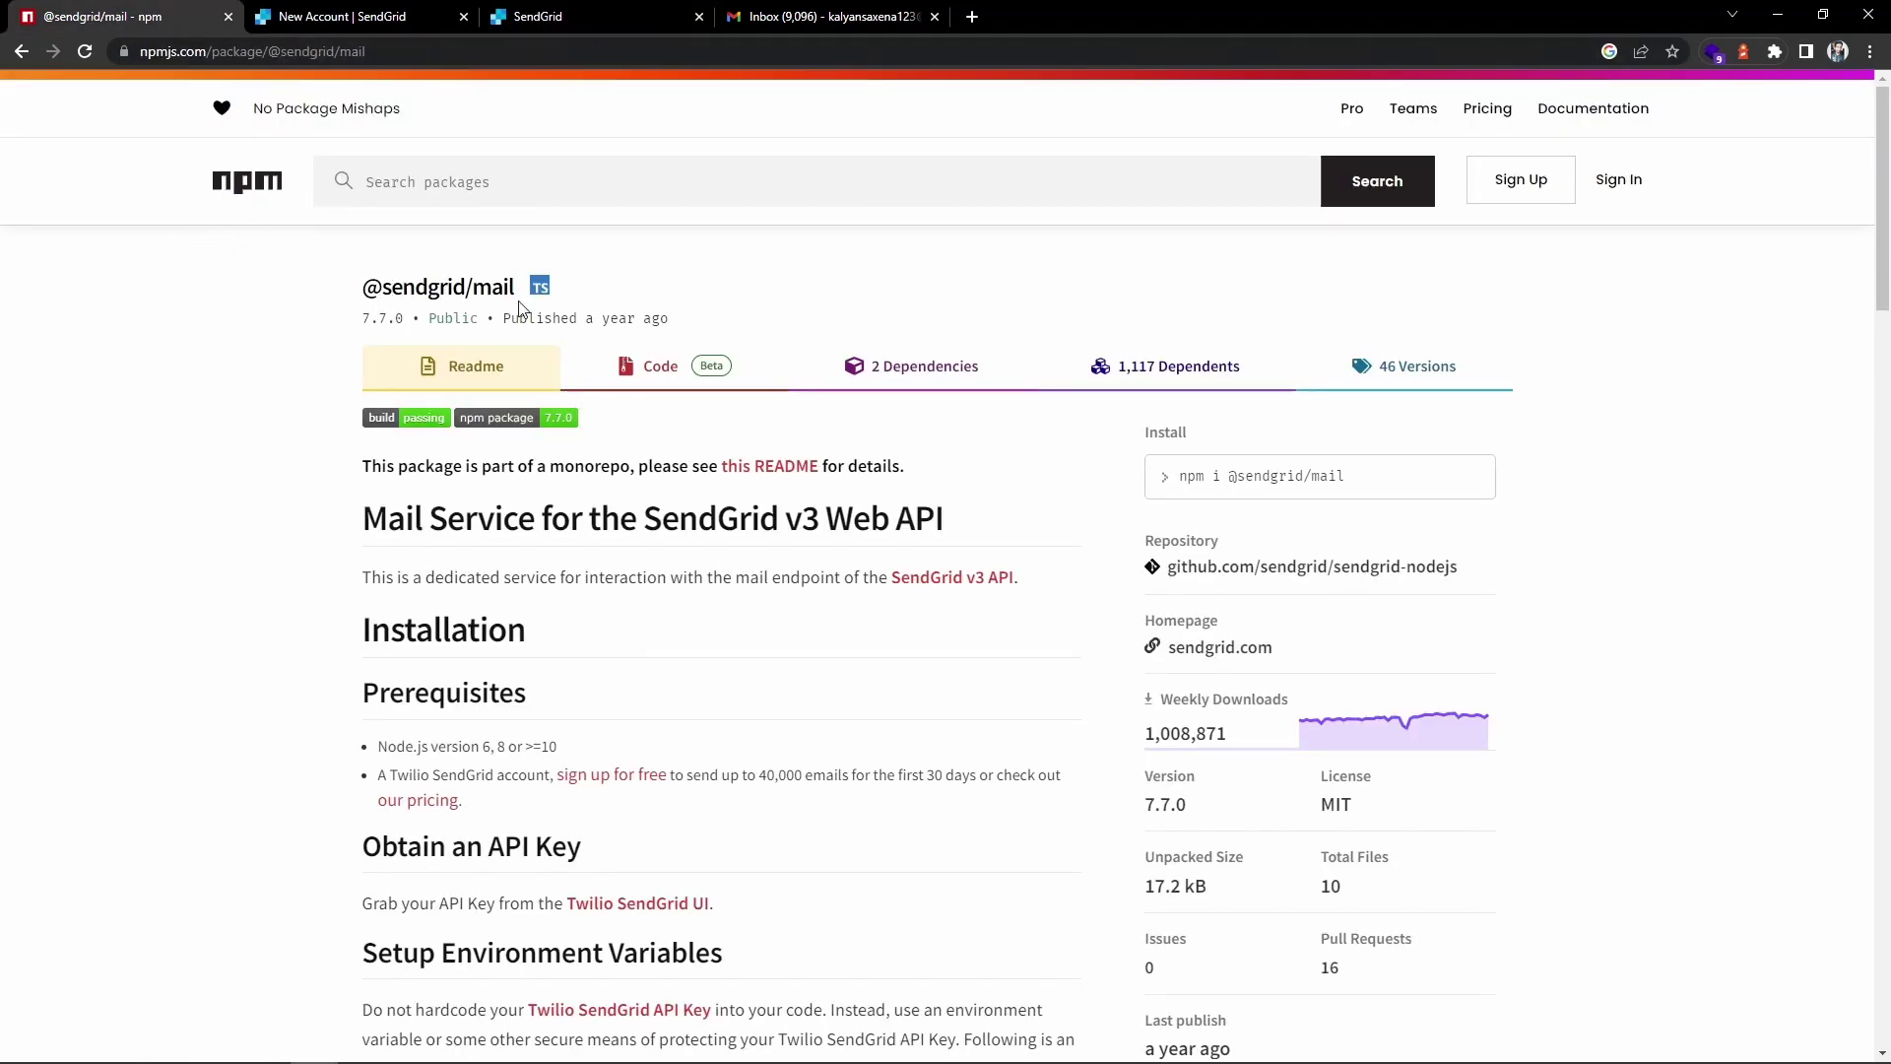
left_click(972, 17)
type("se")
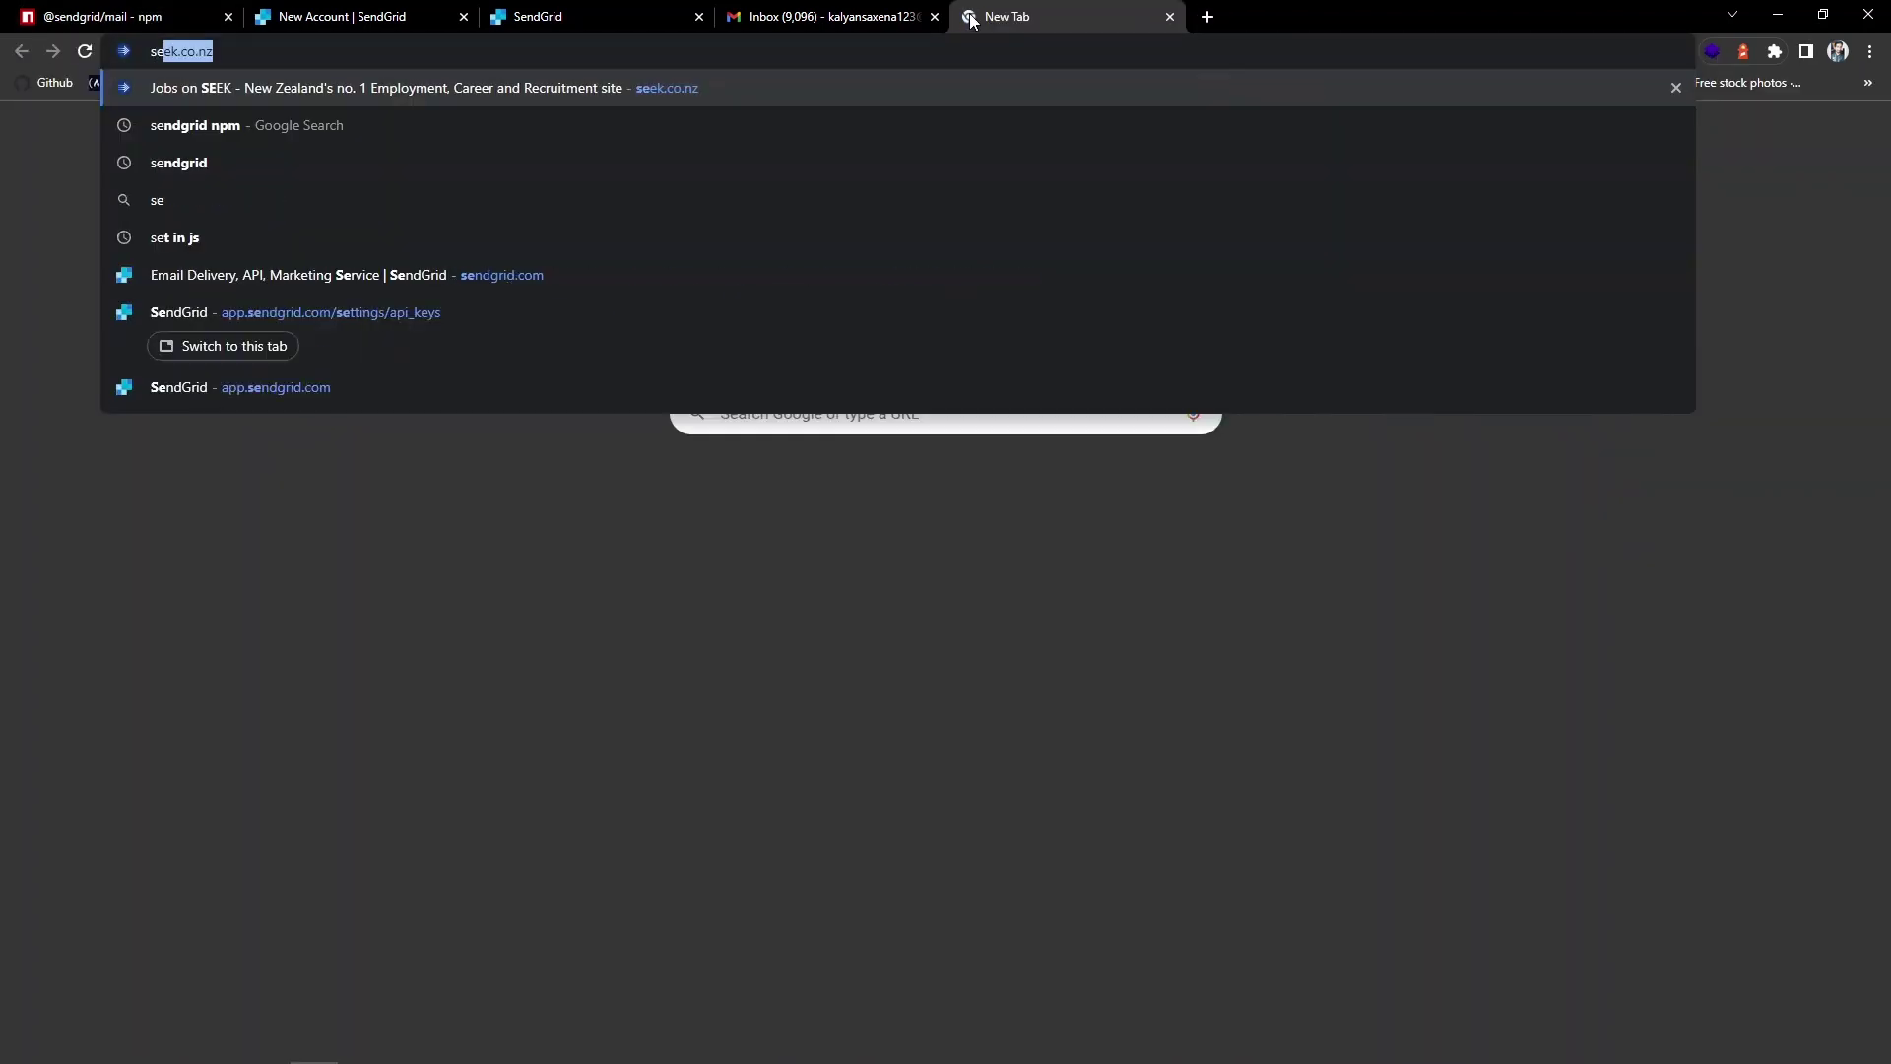
type("nd")
key("Return")
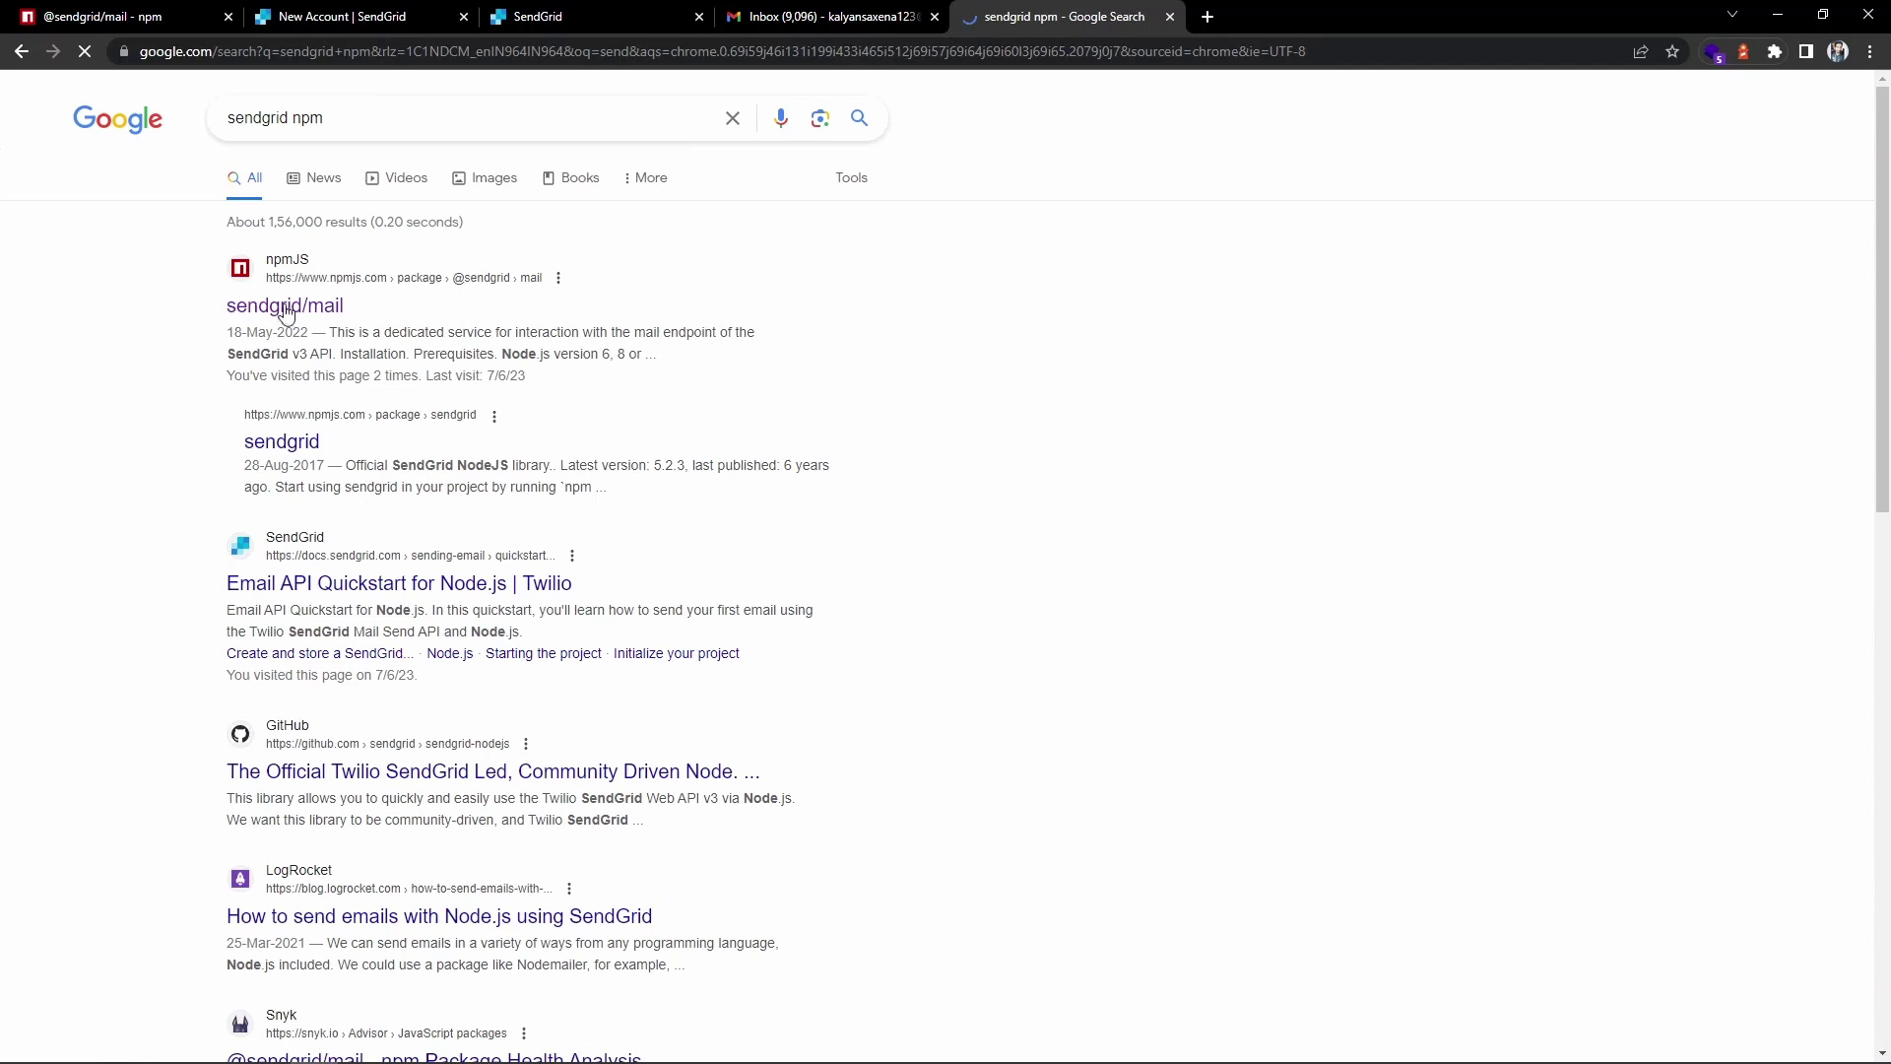
left_click(277, 308)
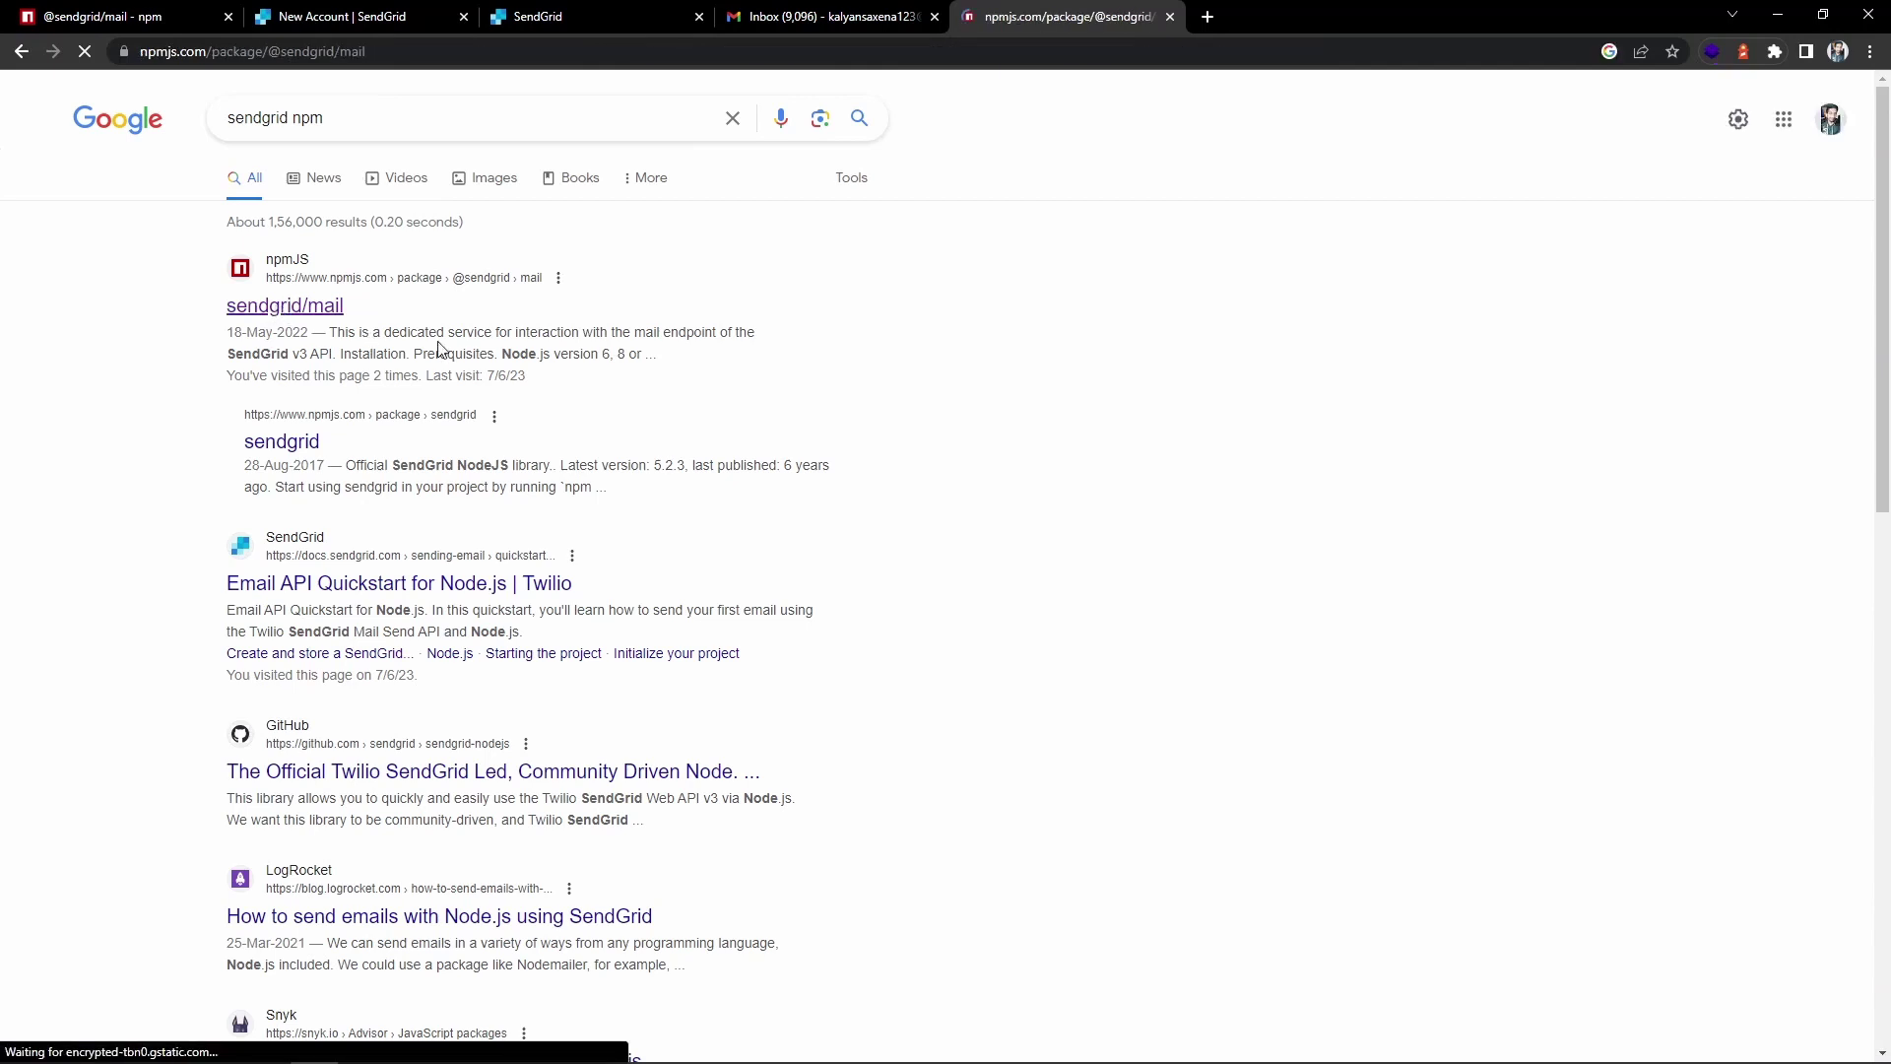
Read the prerequisites: Node.js version, a SendGrid account, and the free 40,000 emails offer.
scroll(460, 687, "down", 3)
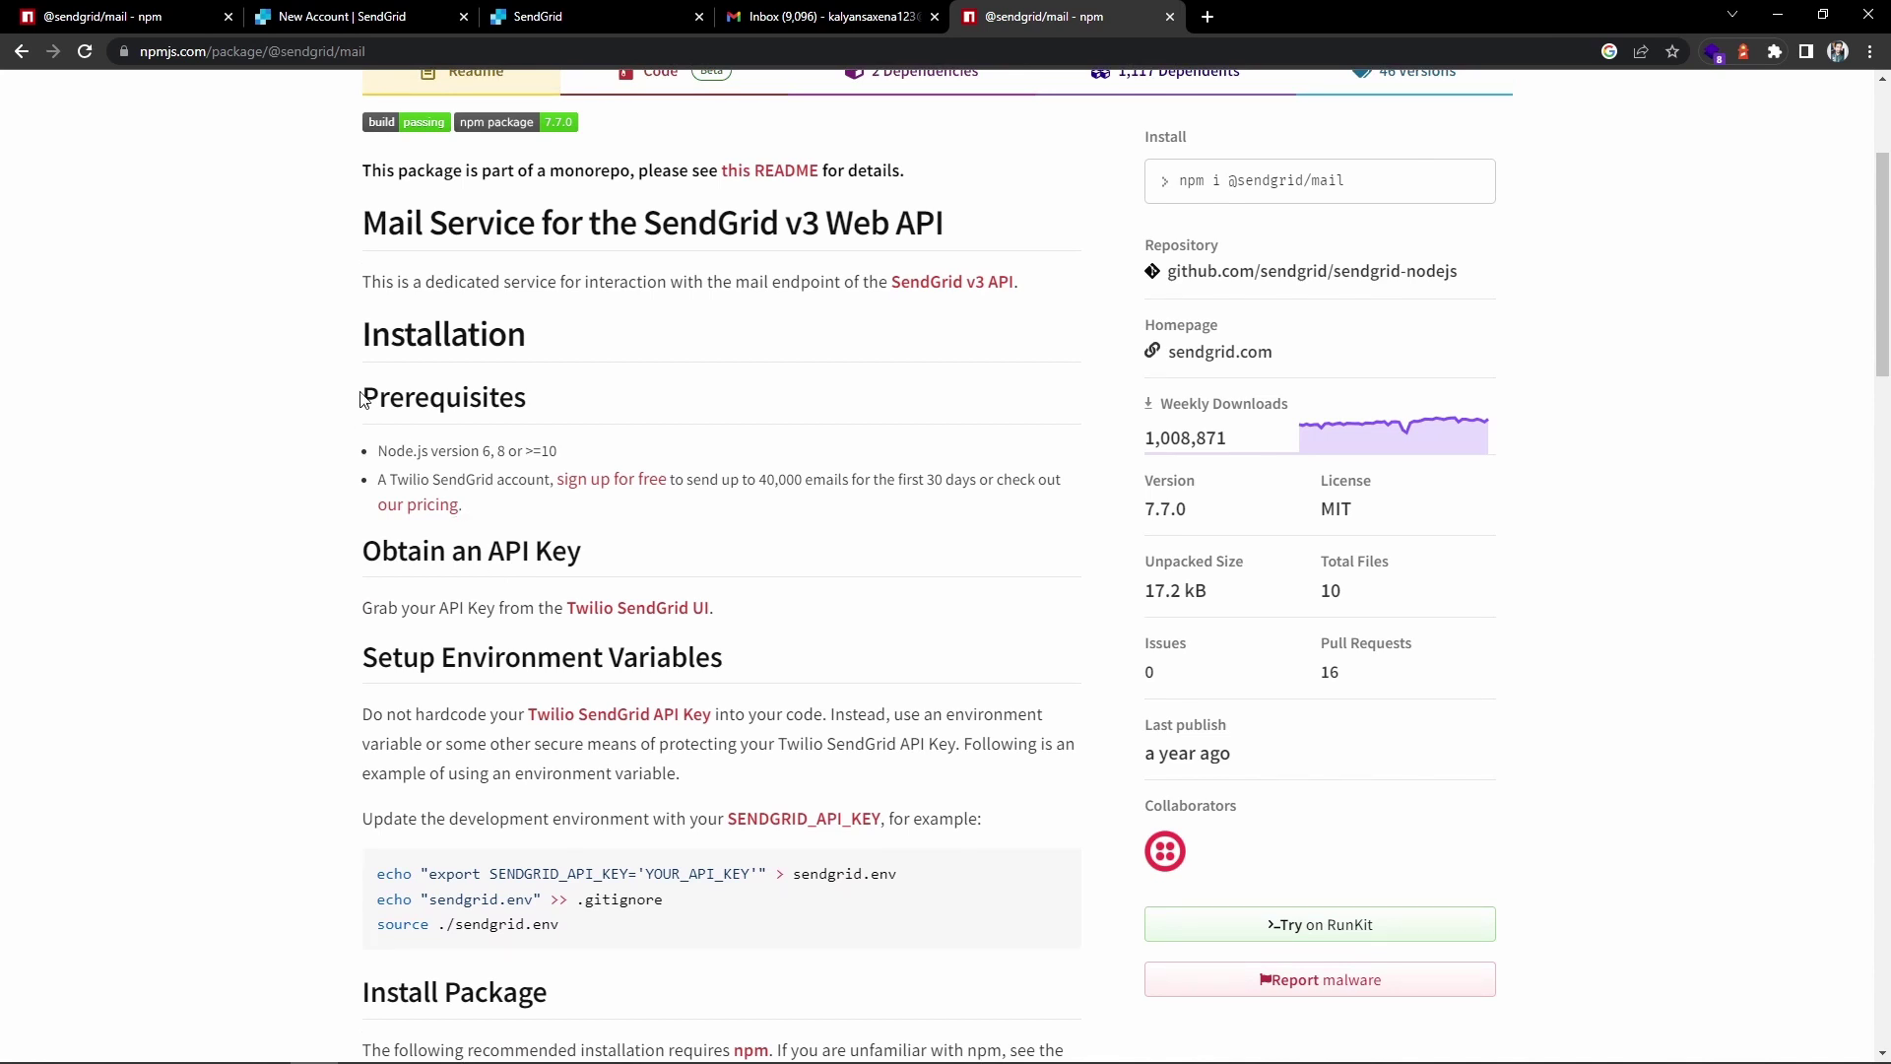
left_click_drag(380, 451, 573, 459)
left_click(572, 461)
left_click_drag(378, 479, 544, 479)
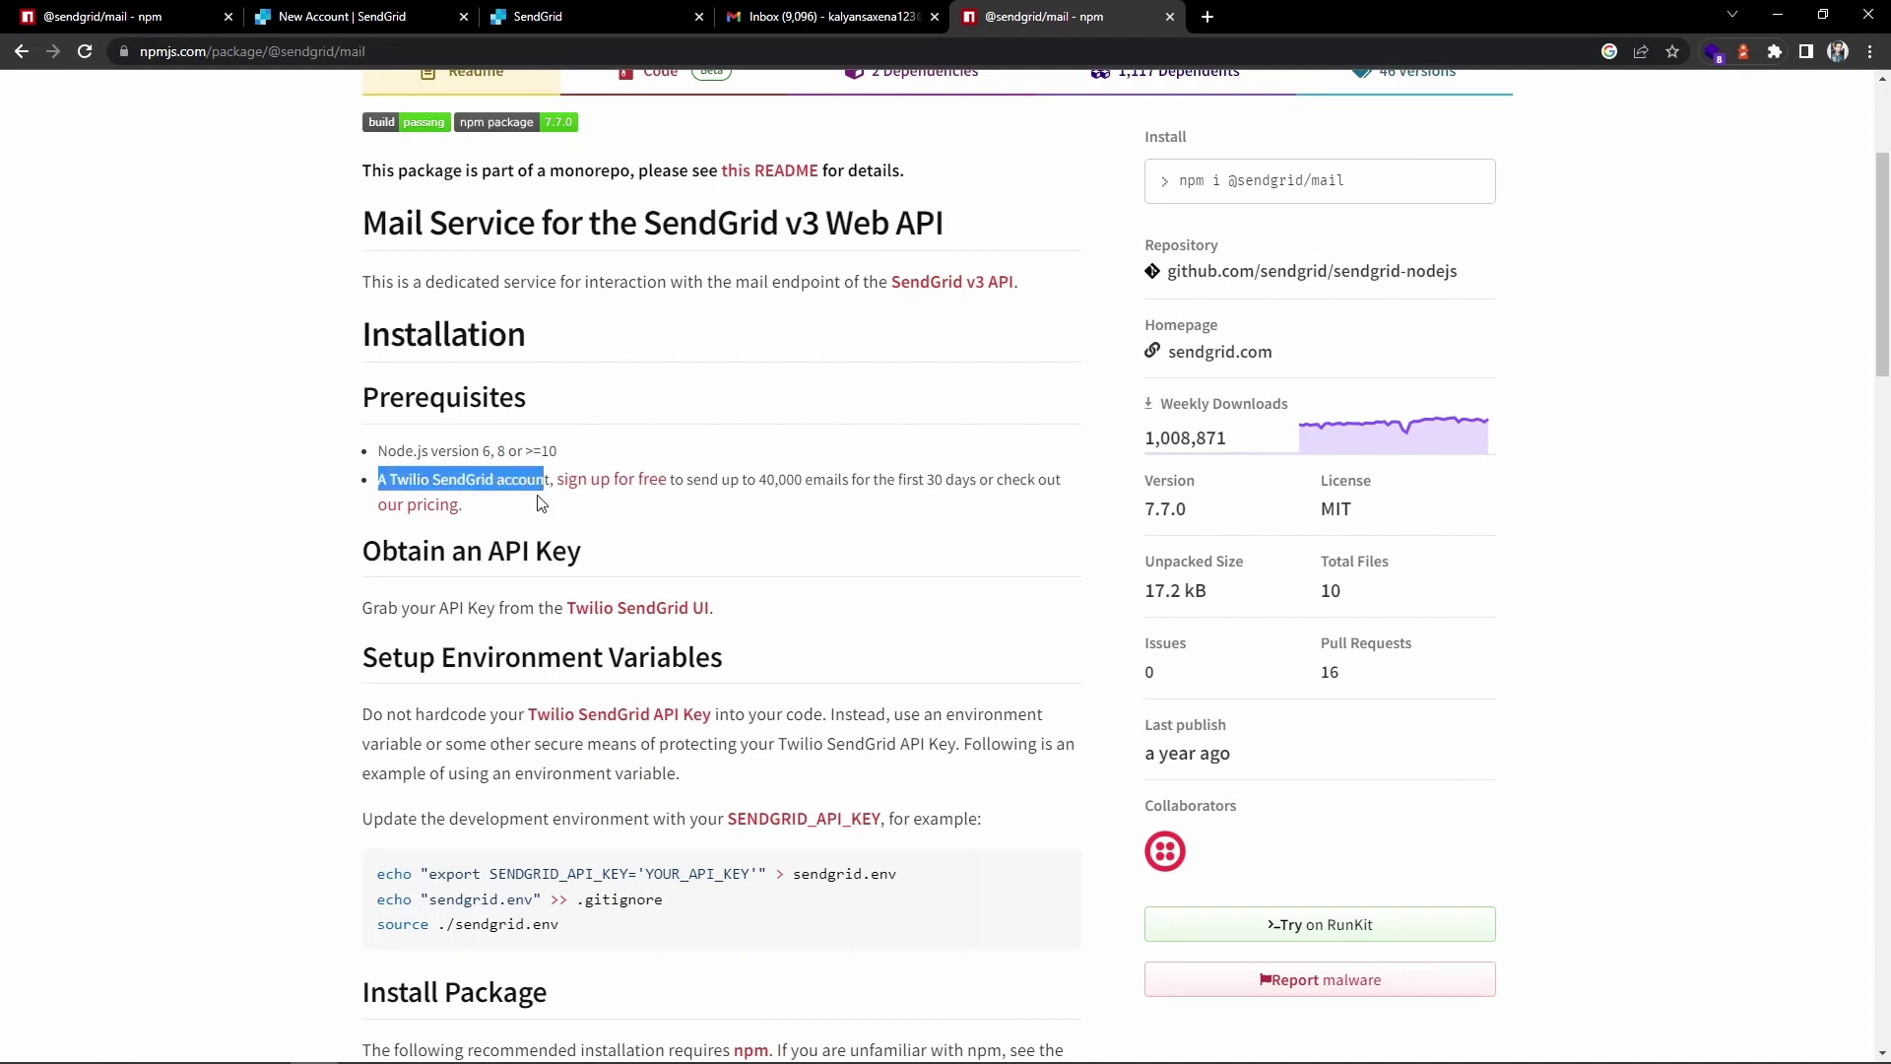
left_click(675, 505)
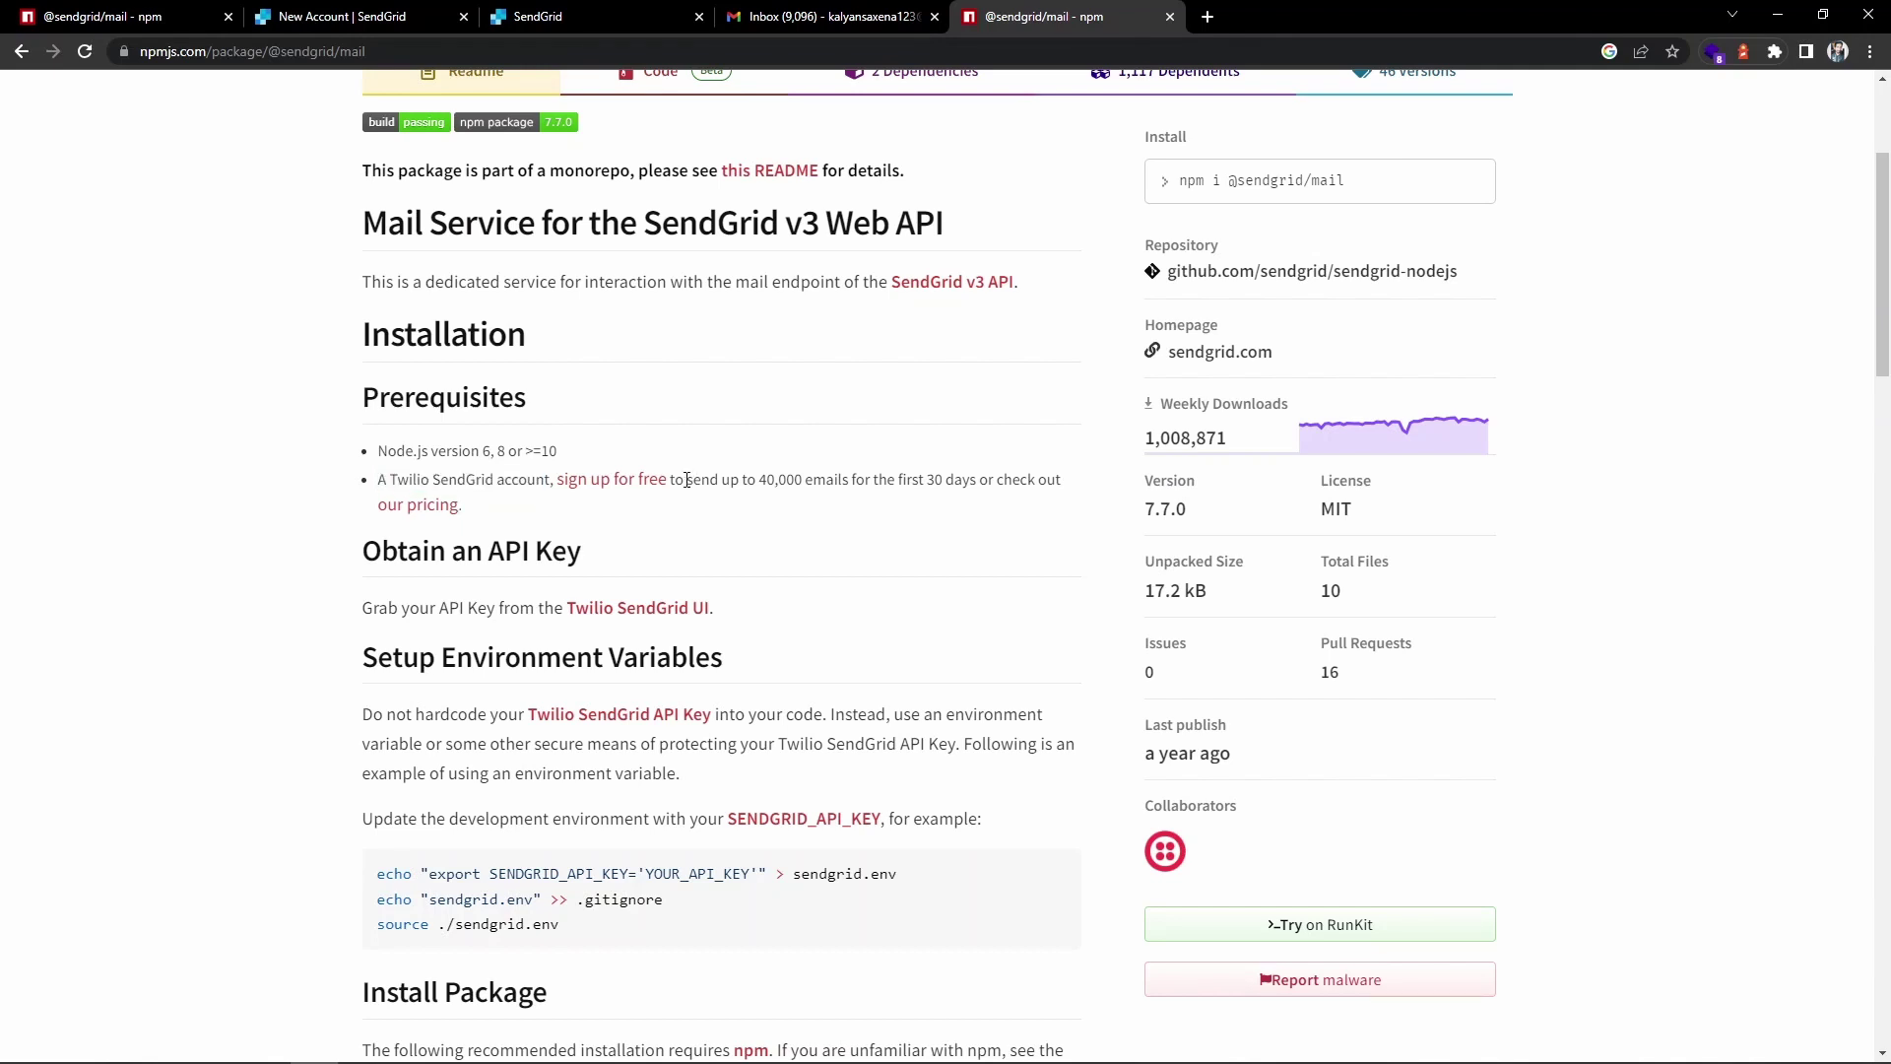
left_click_drag(686, 479, 989, 485)
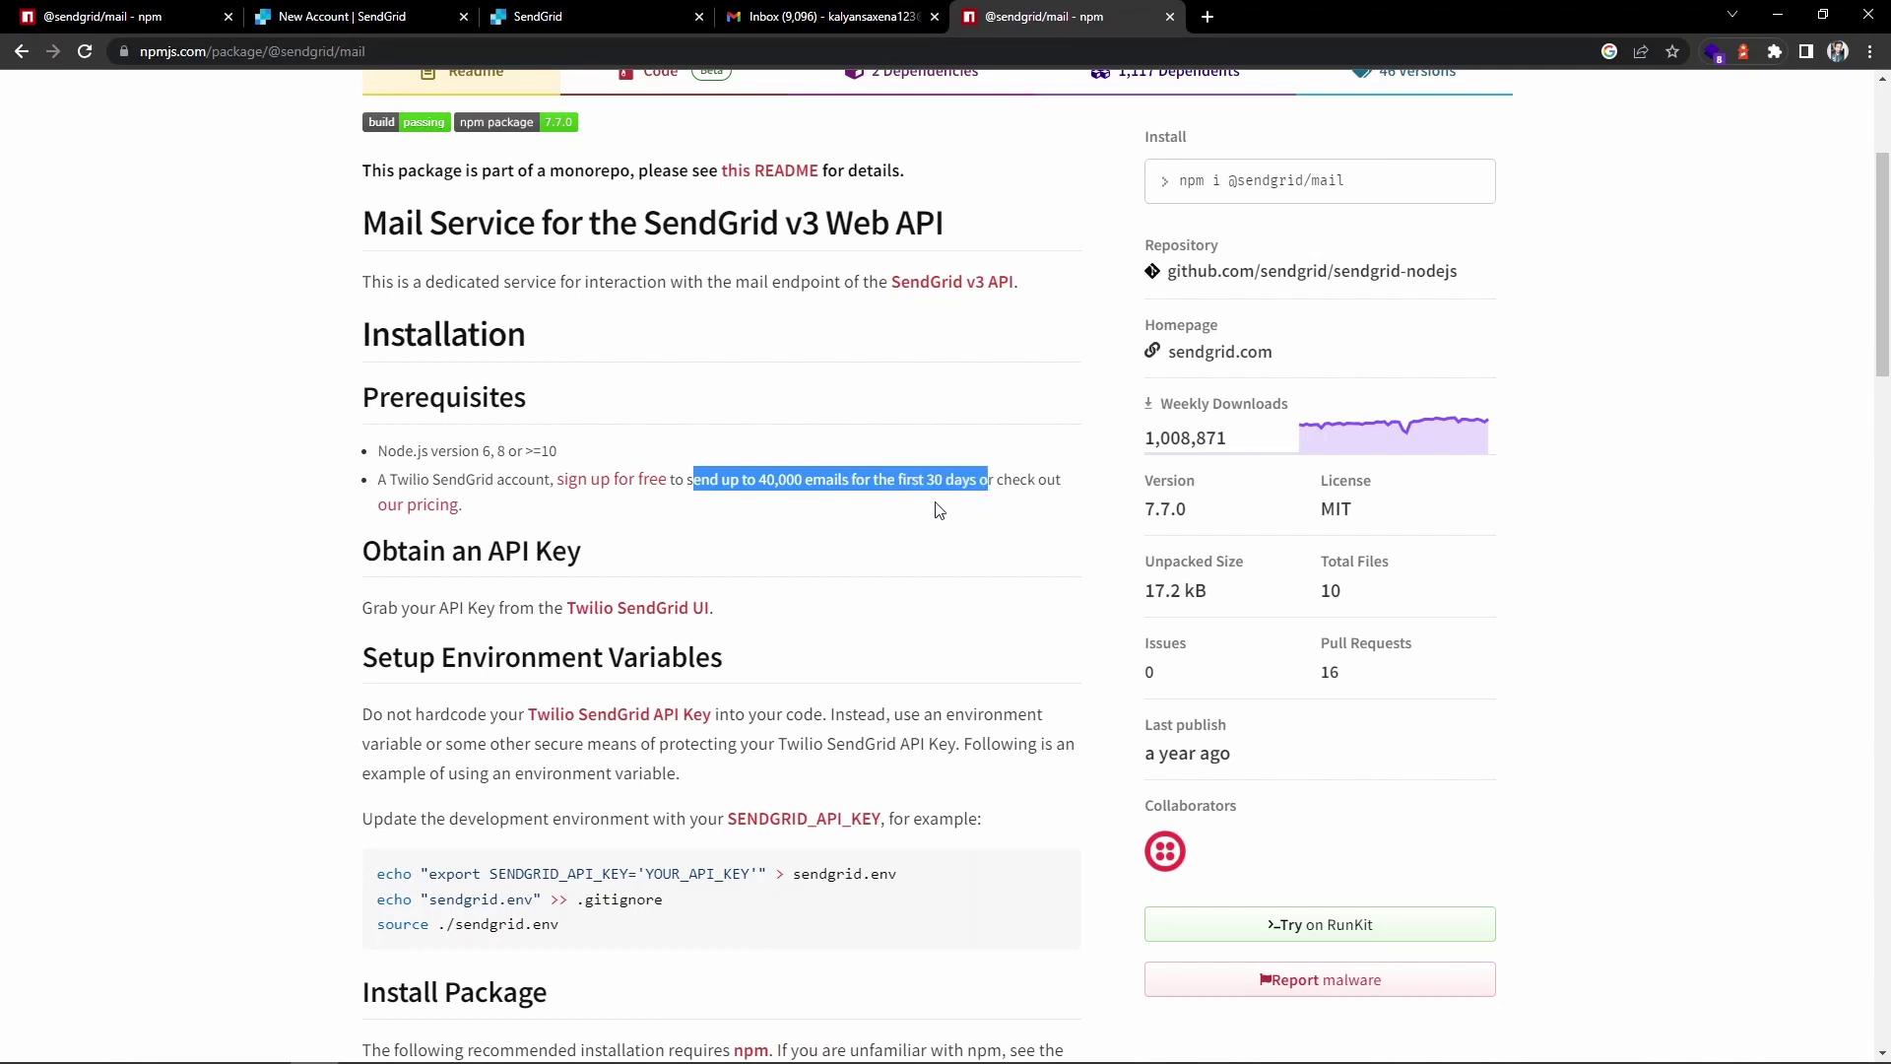
left_click(808, 510)
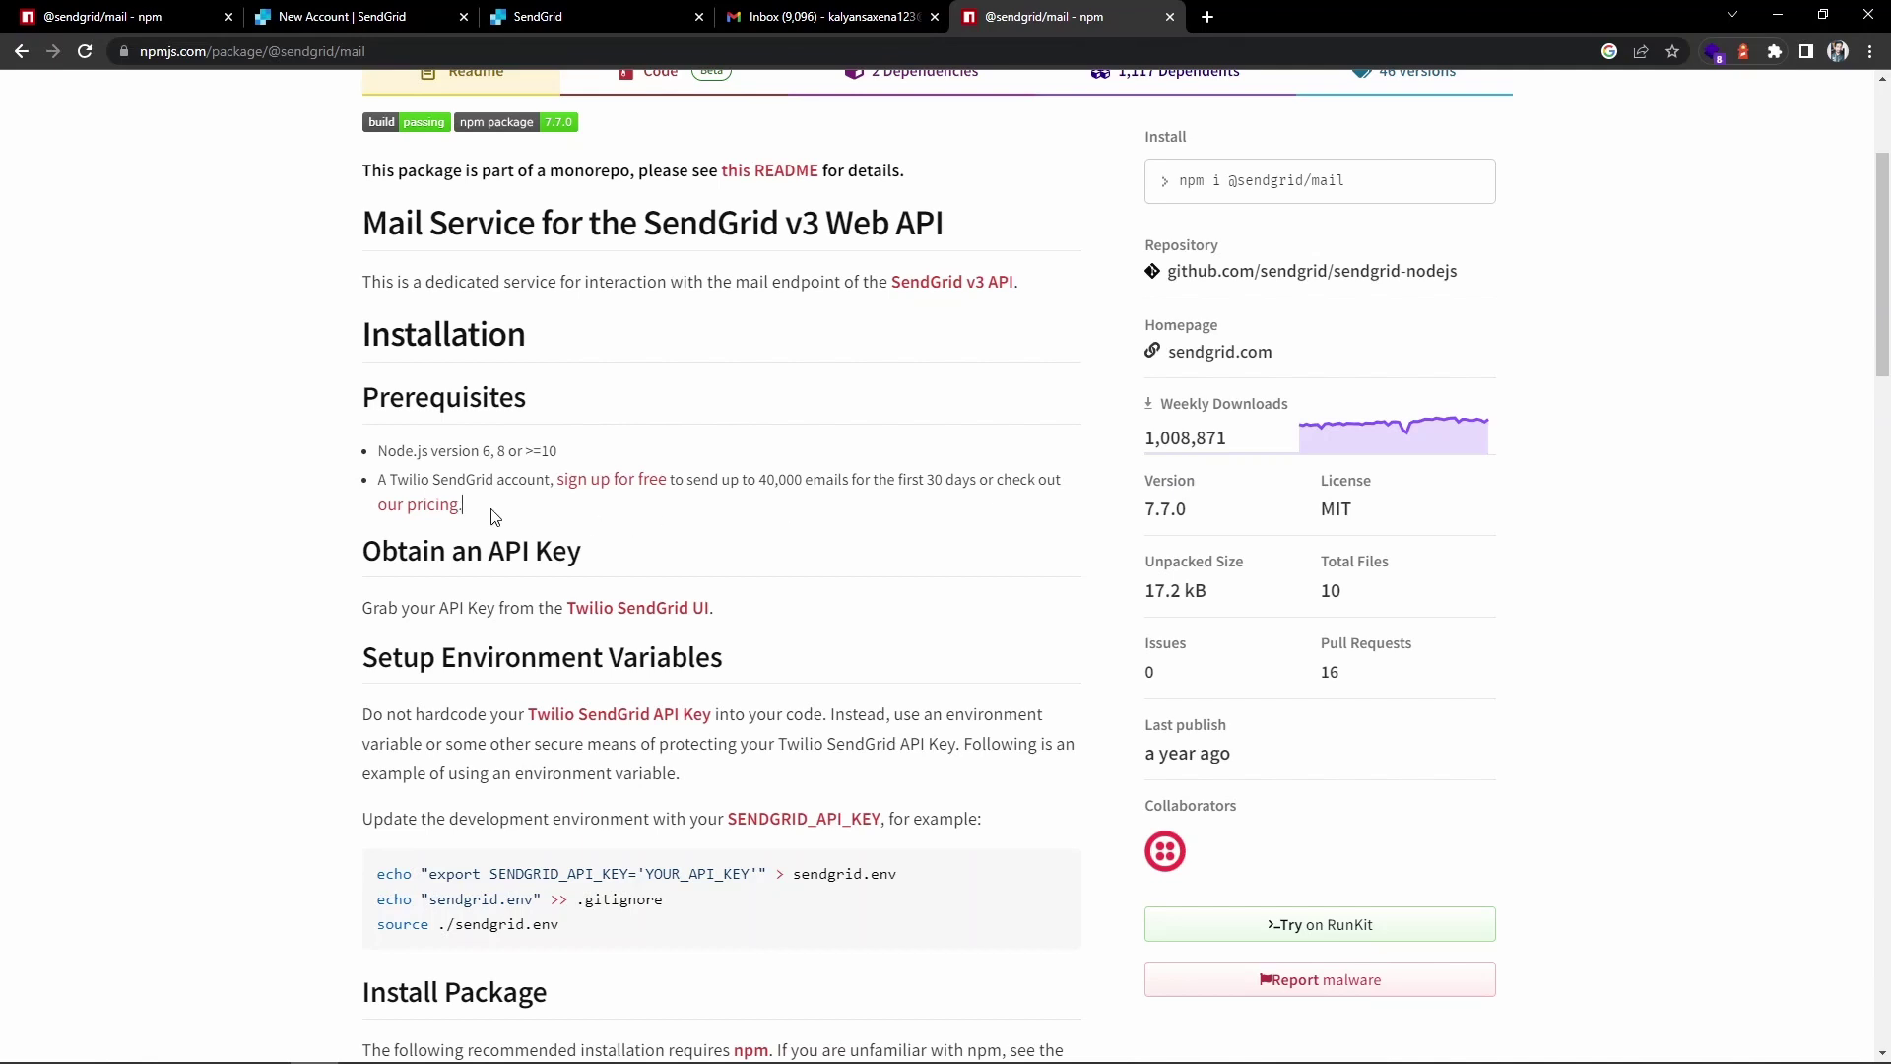
scroll(686, 547, "down", 2)
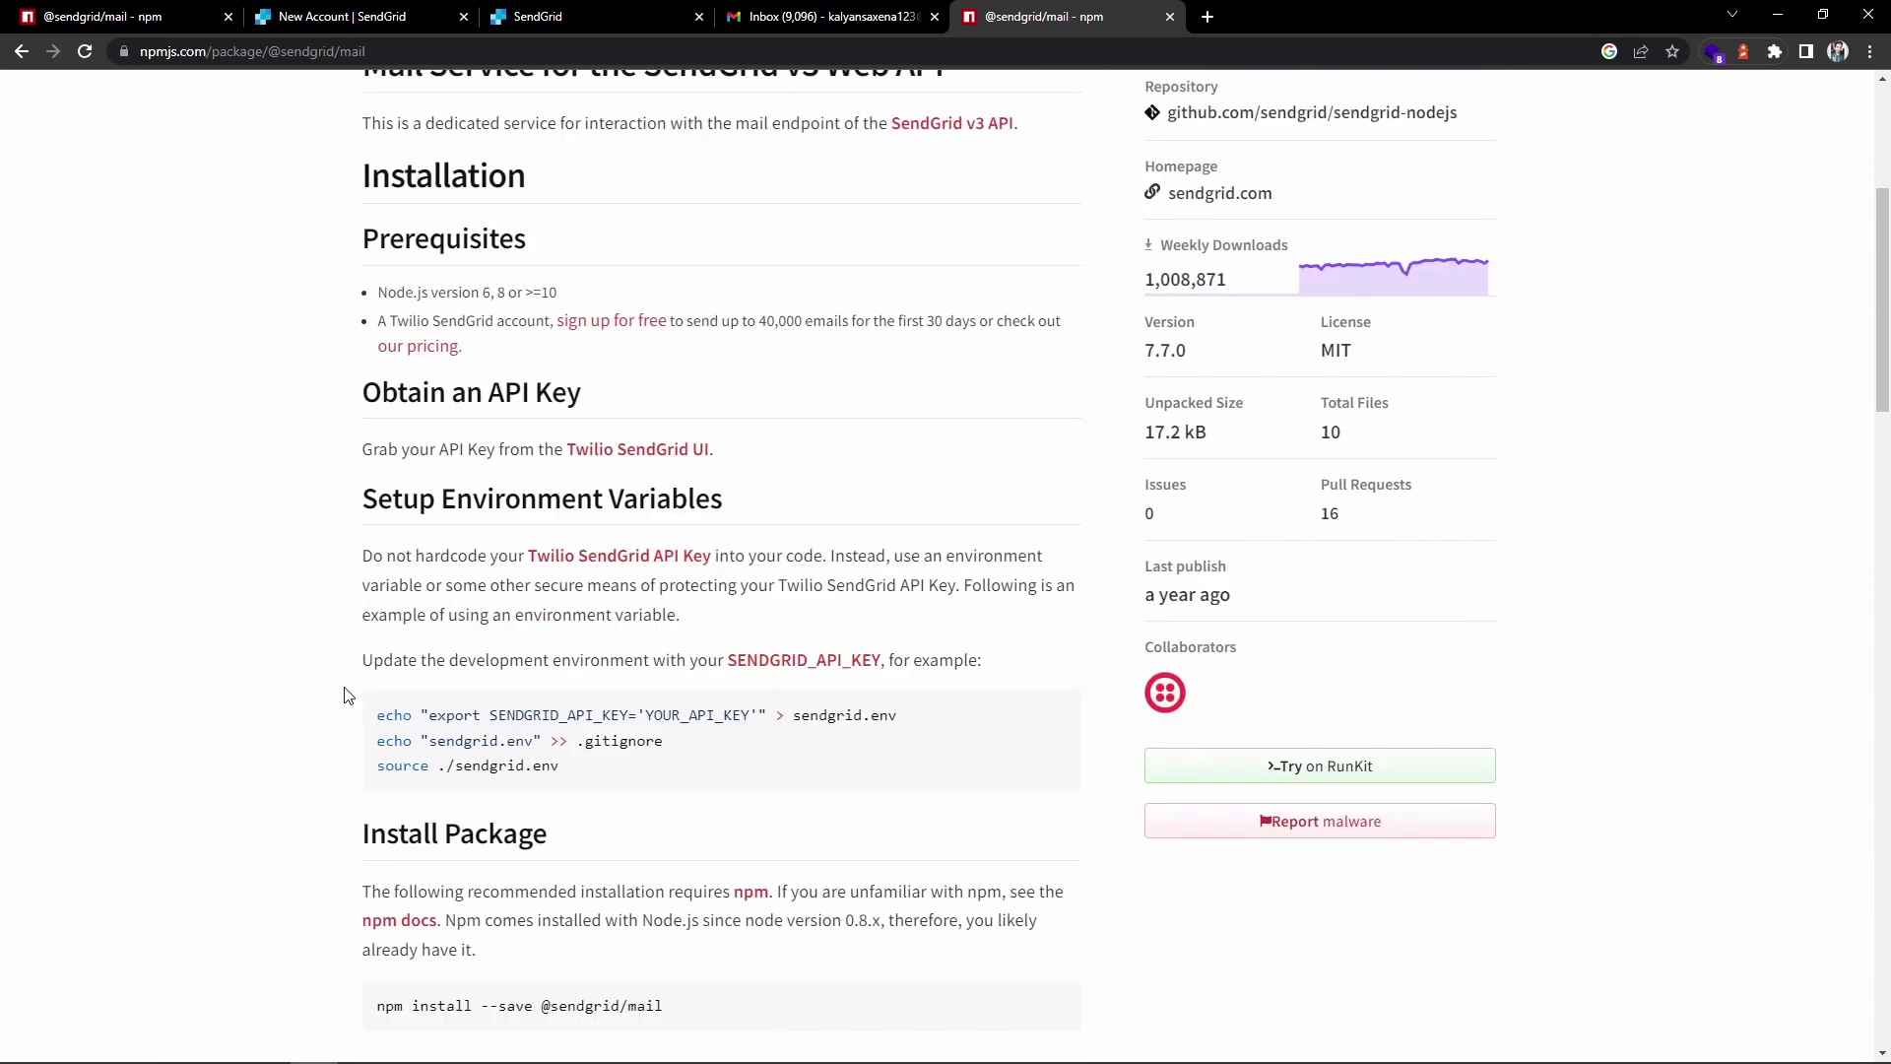
left_click_drag(362, 357, 594, 375)
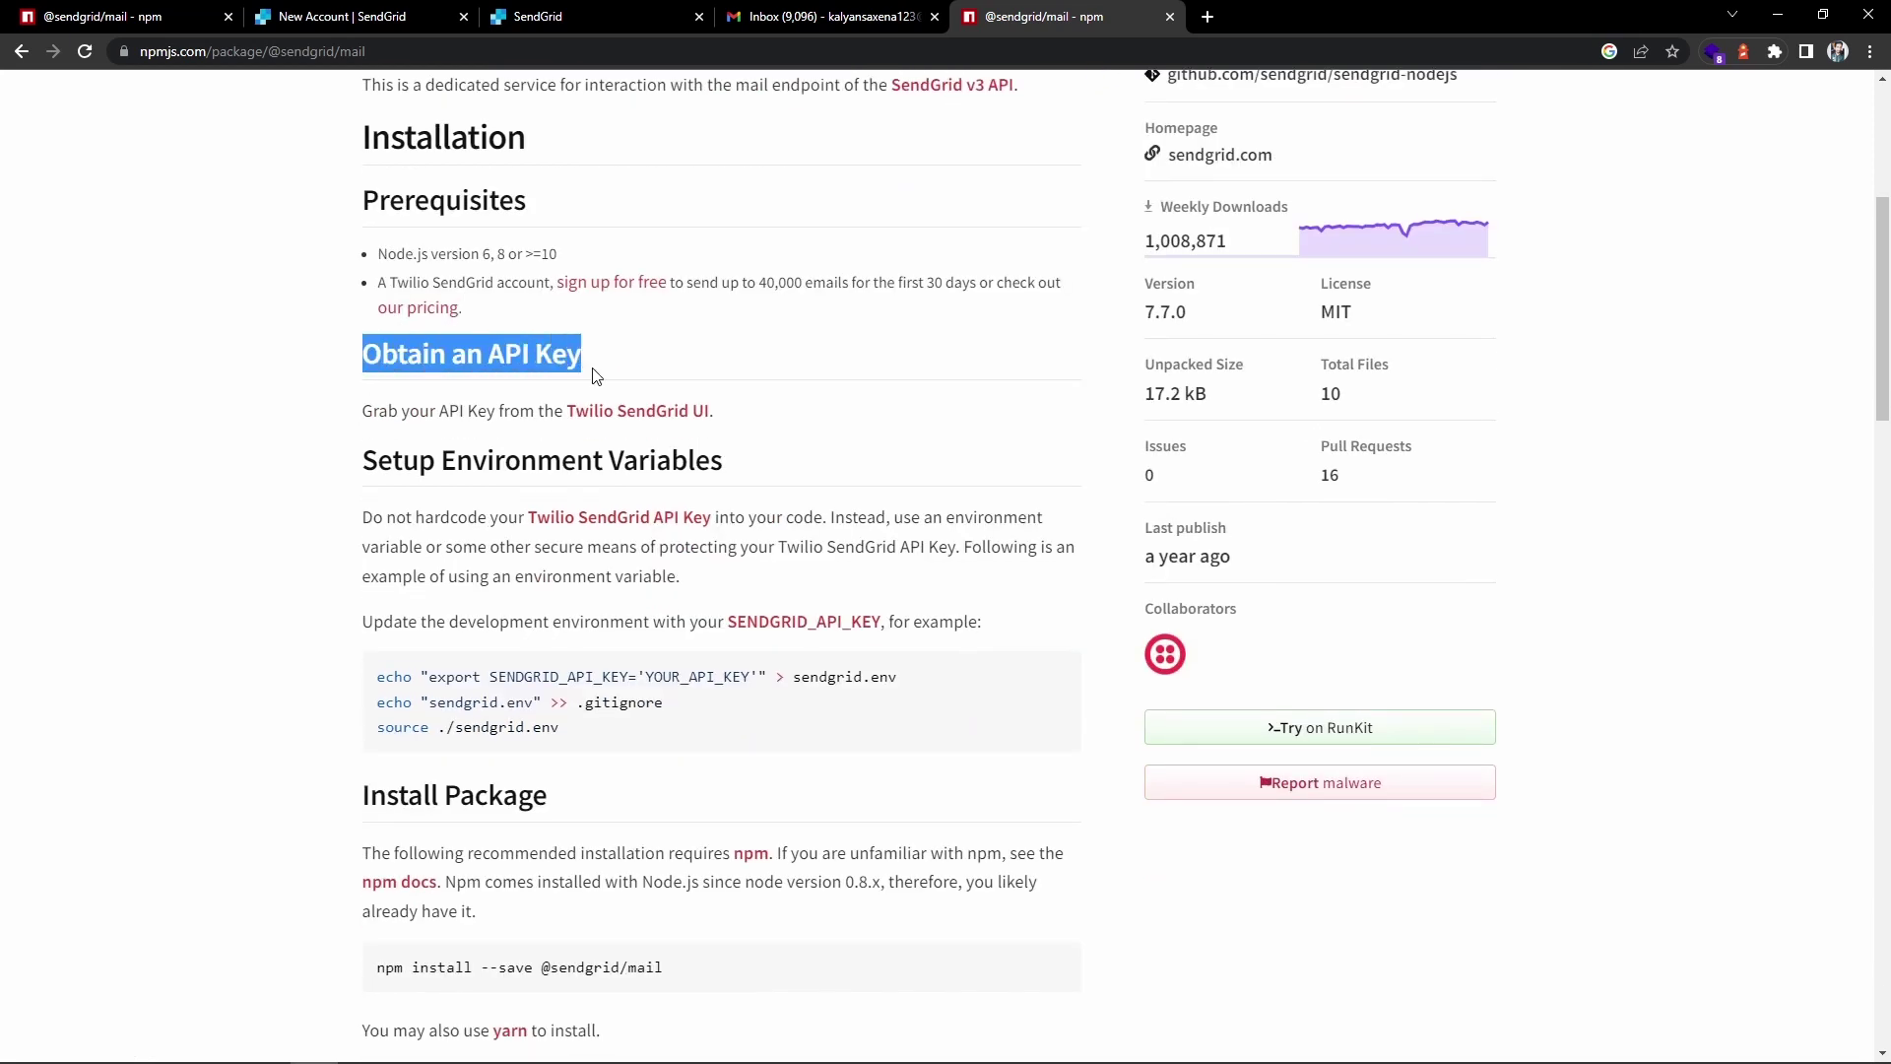
scroll(488, 548, "down", 1)
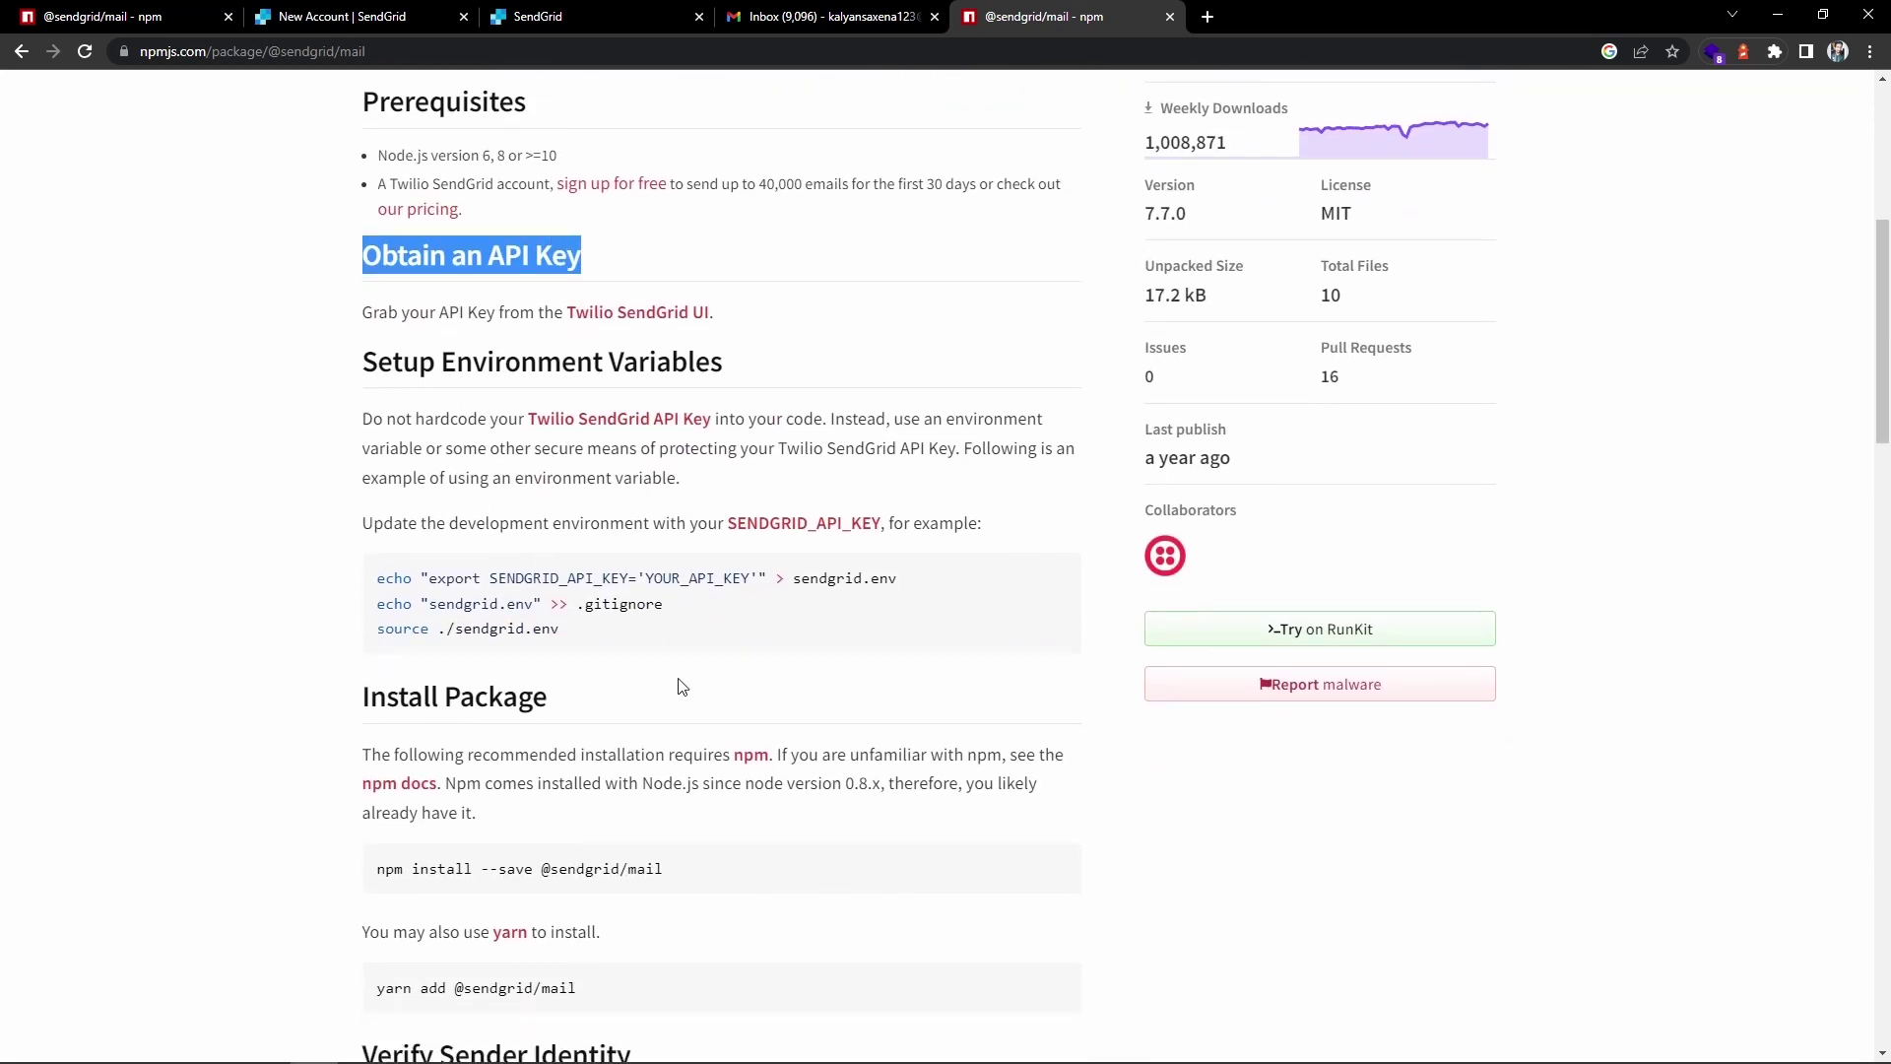
scroll(624, 692, "down", 1)
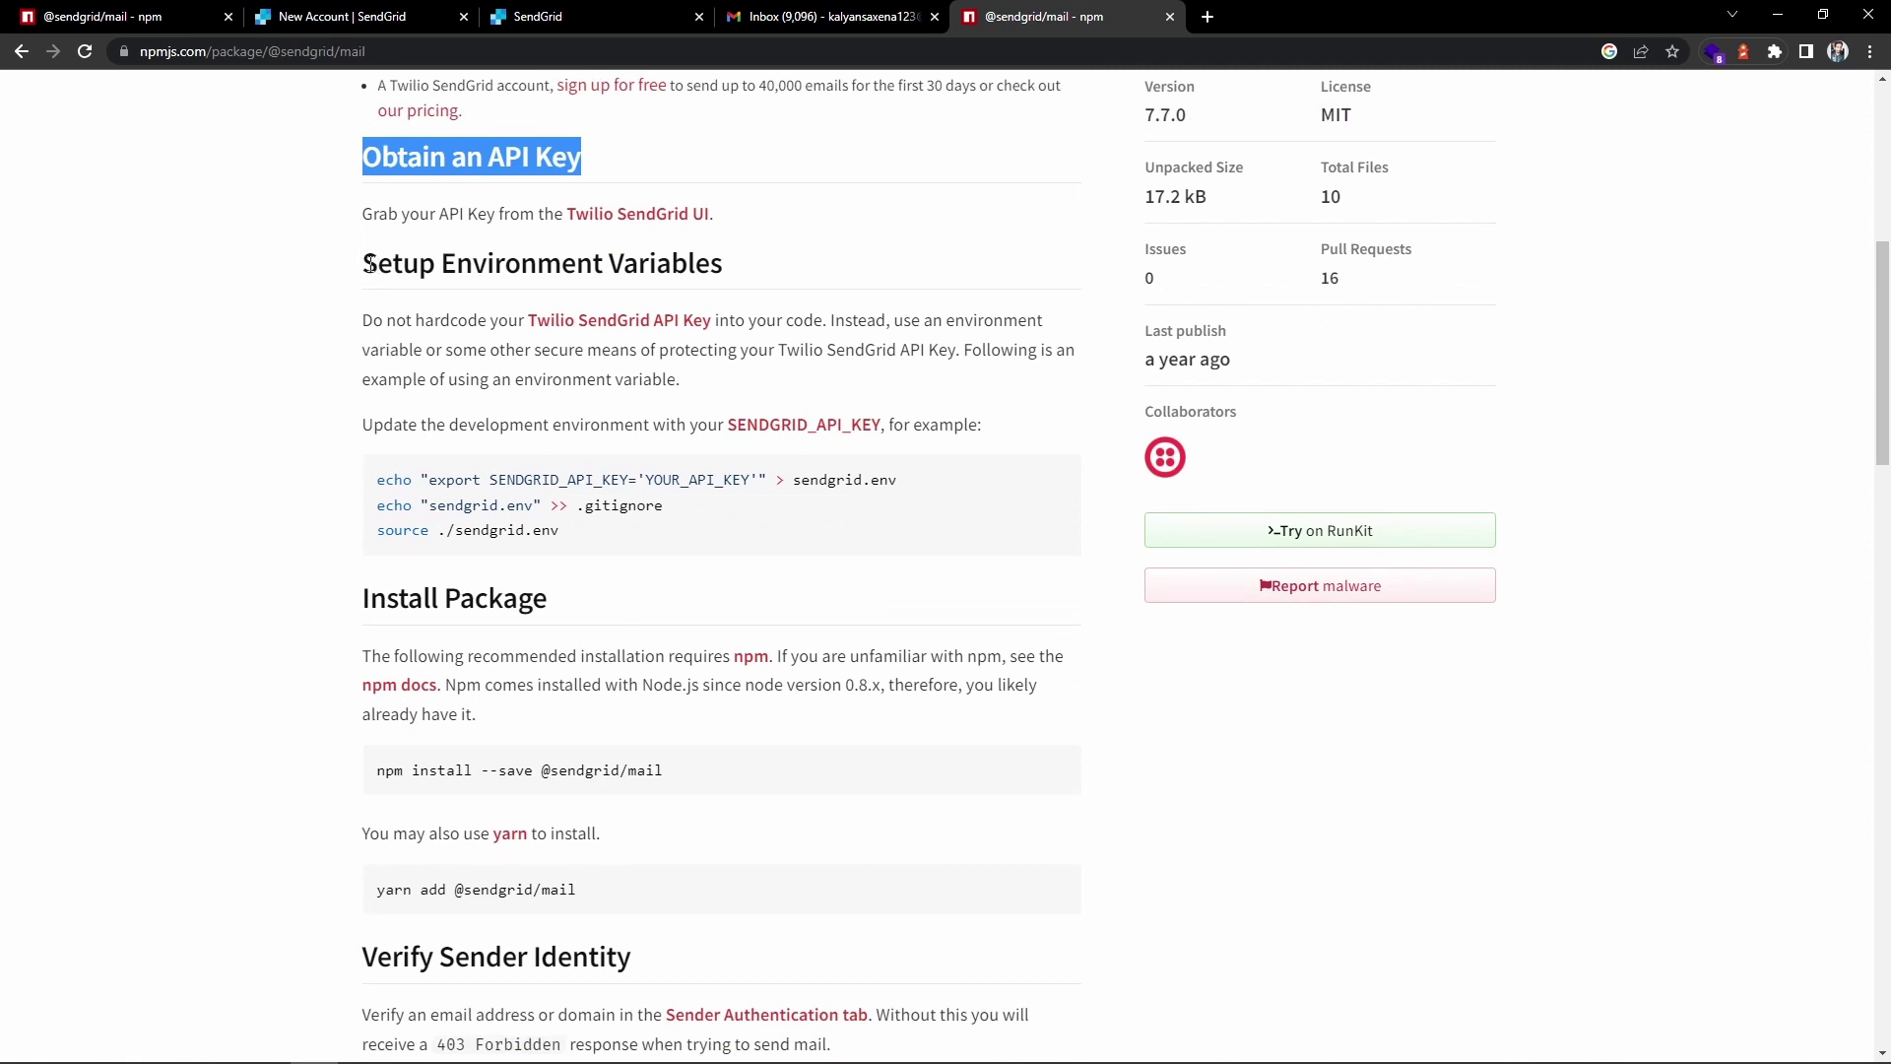
left_click_drag(364, 262, 936, 281)
scroll(703, 630, "down", 3)
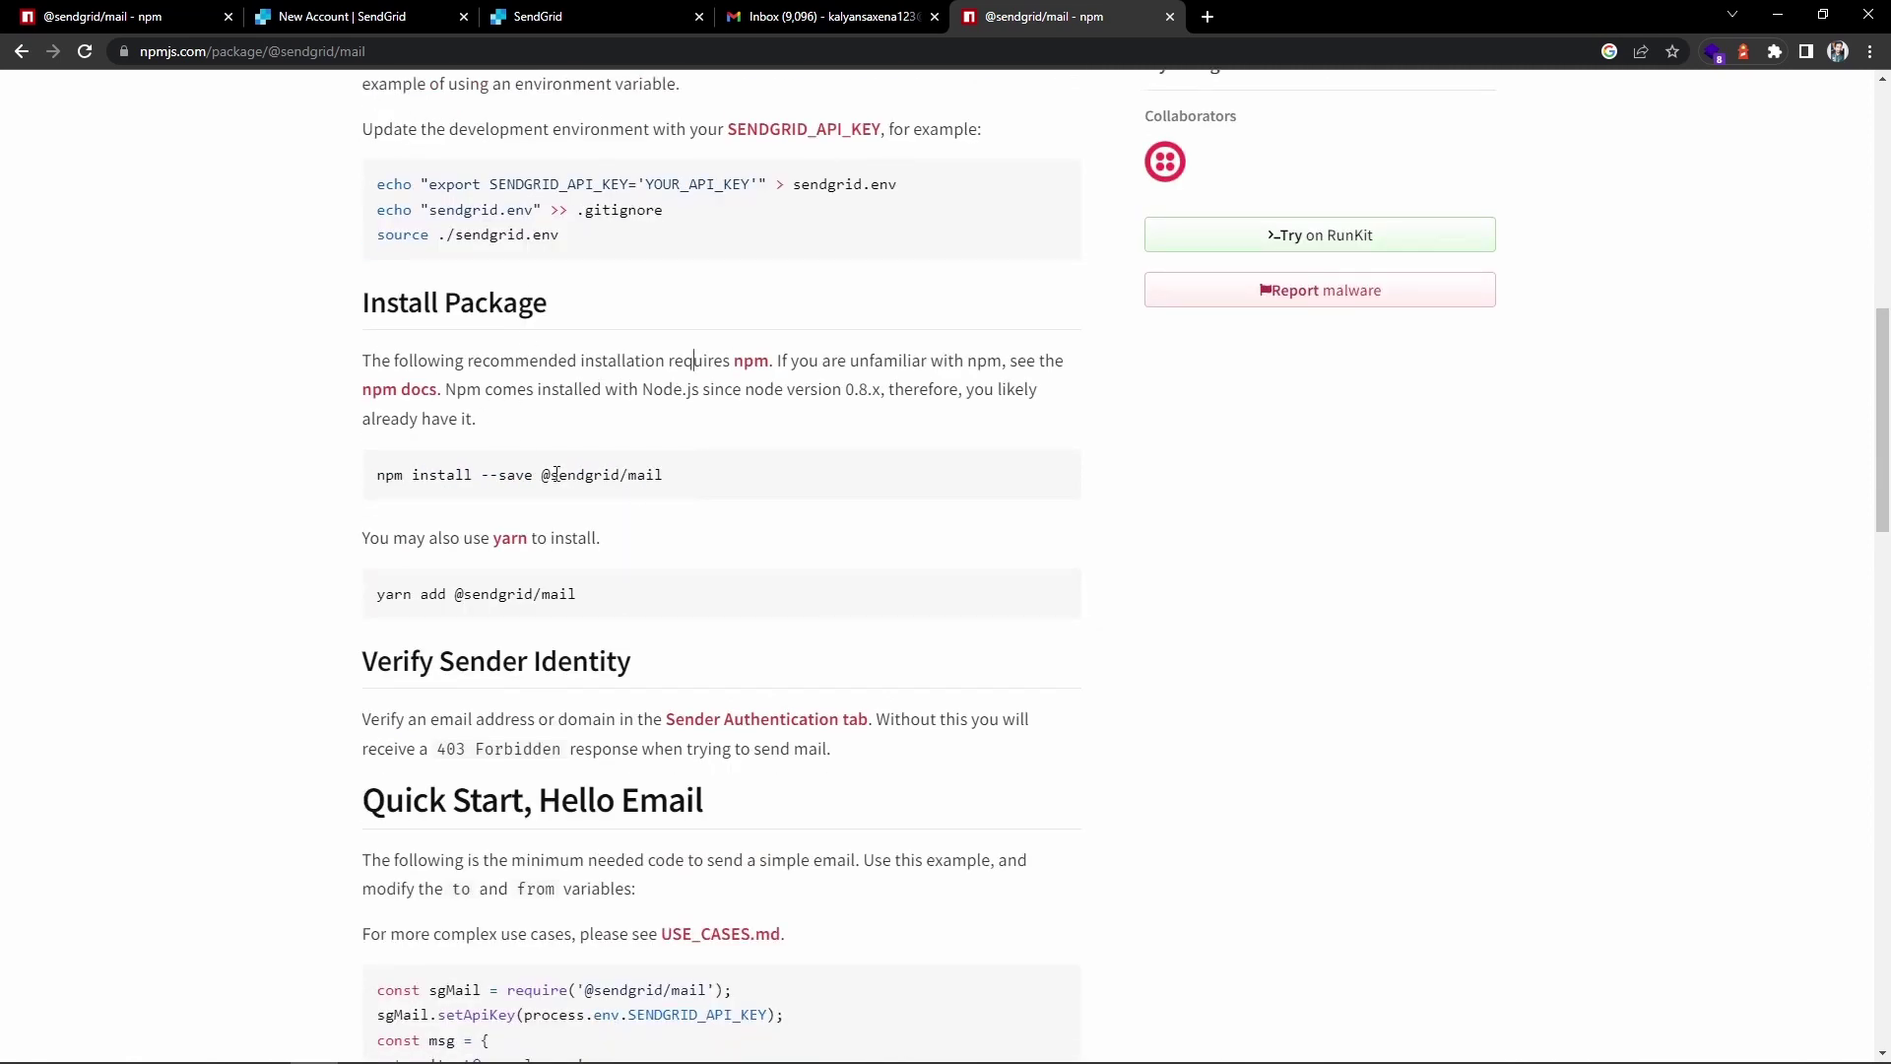
left_click_drag(377, 477, 685, 489)
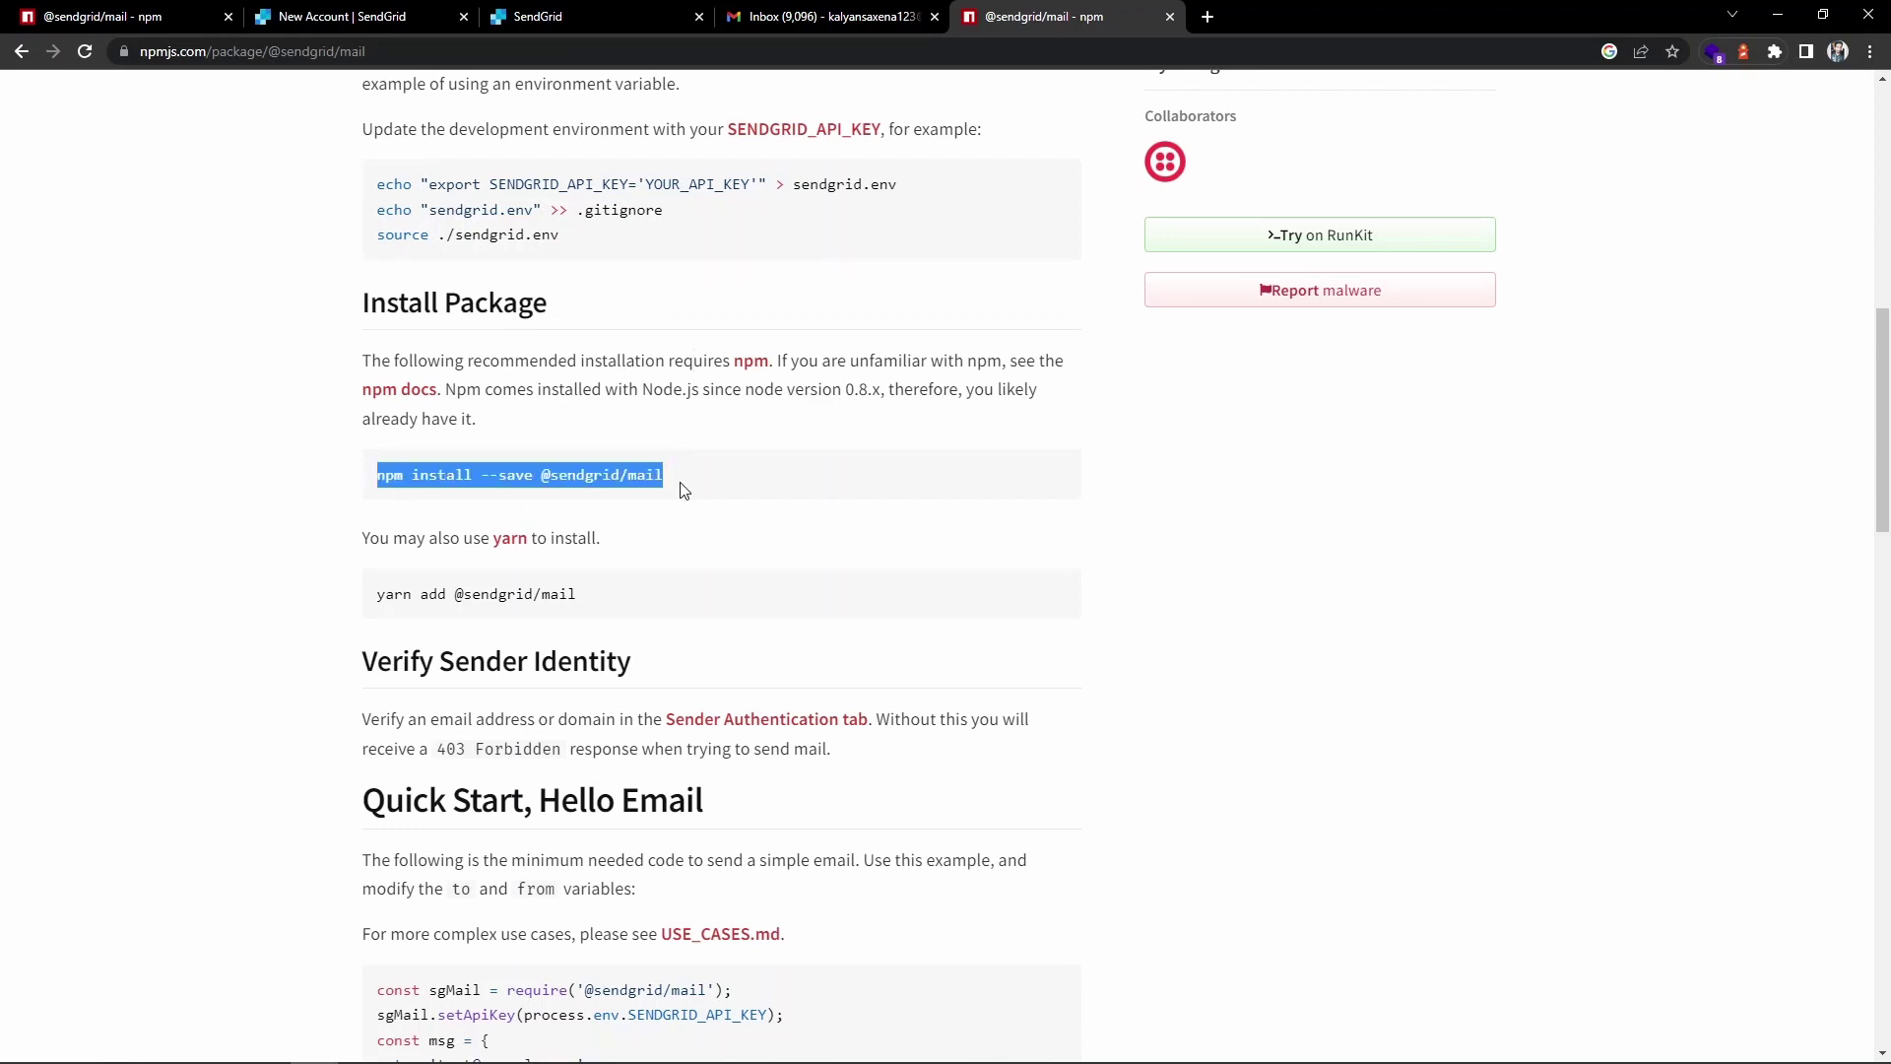
key("alt+Tab")
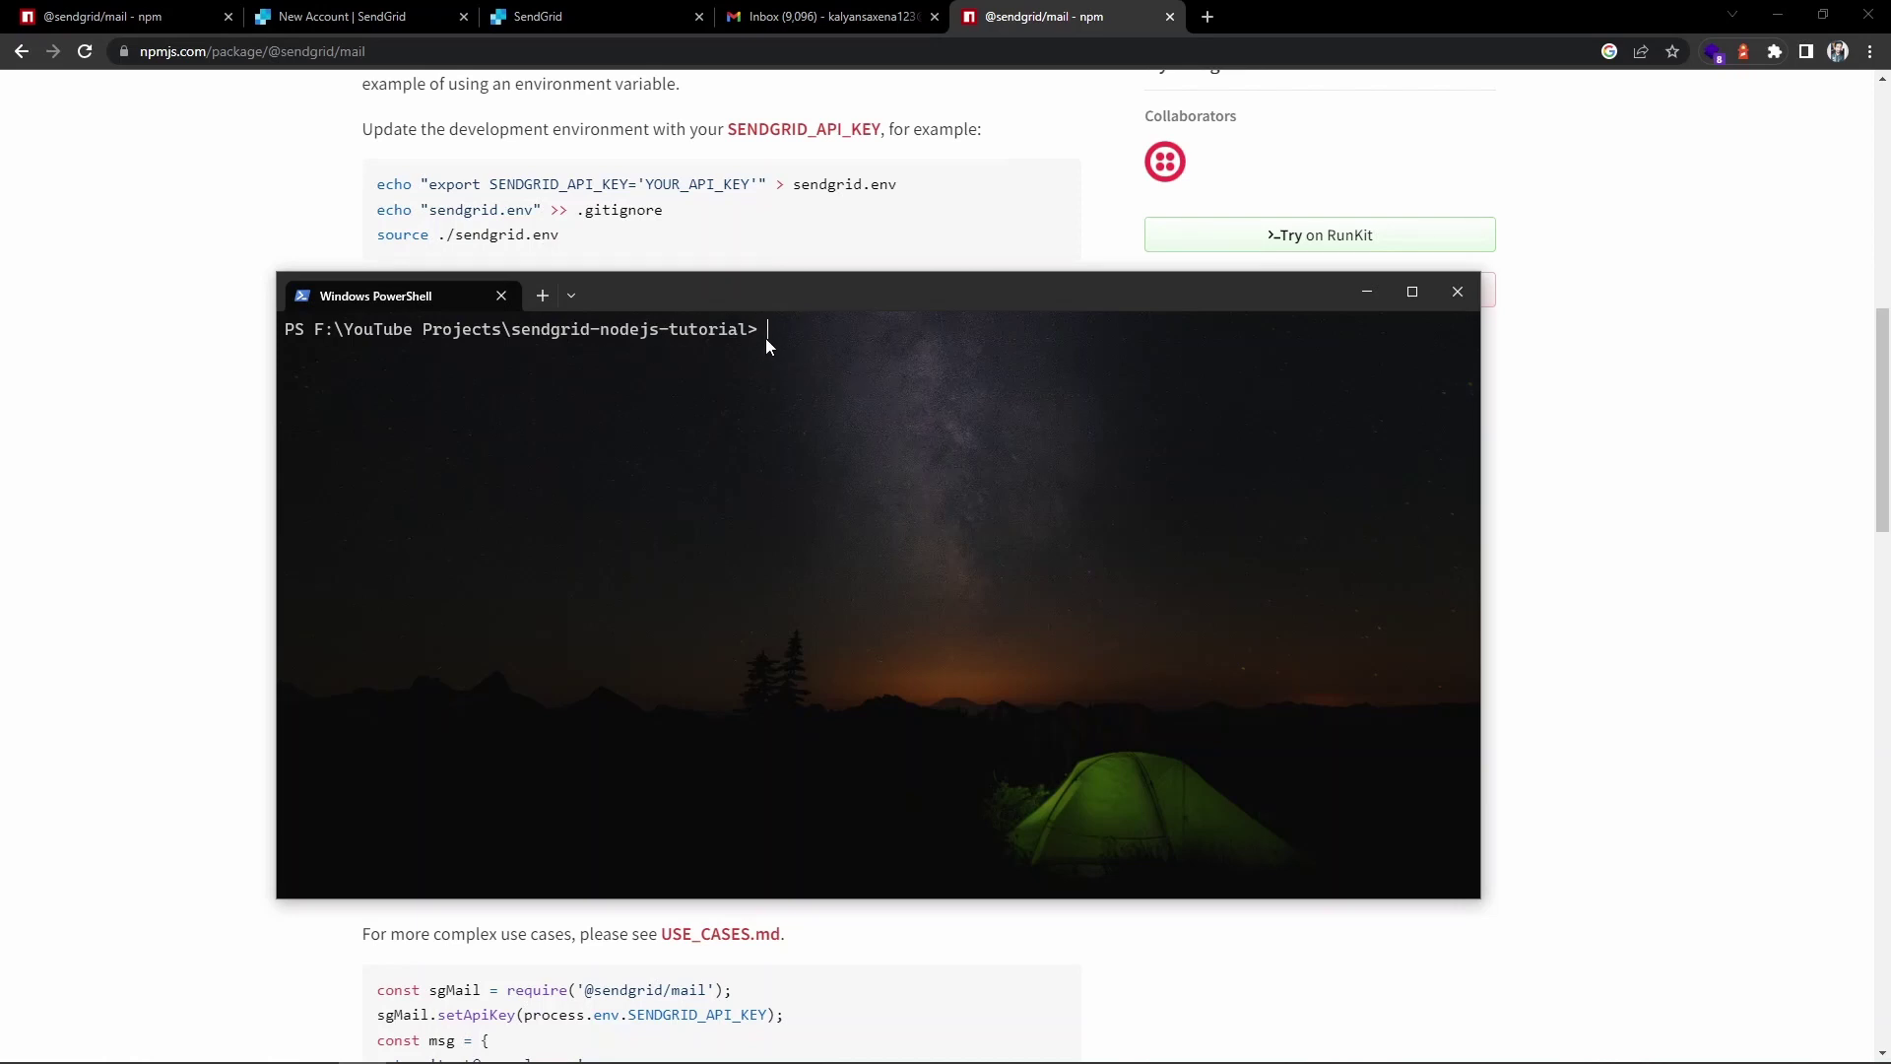
type("npm install --save @sendgrid/mail")
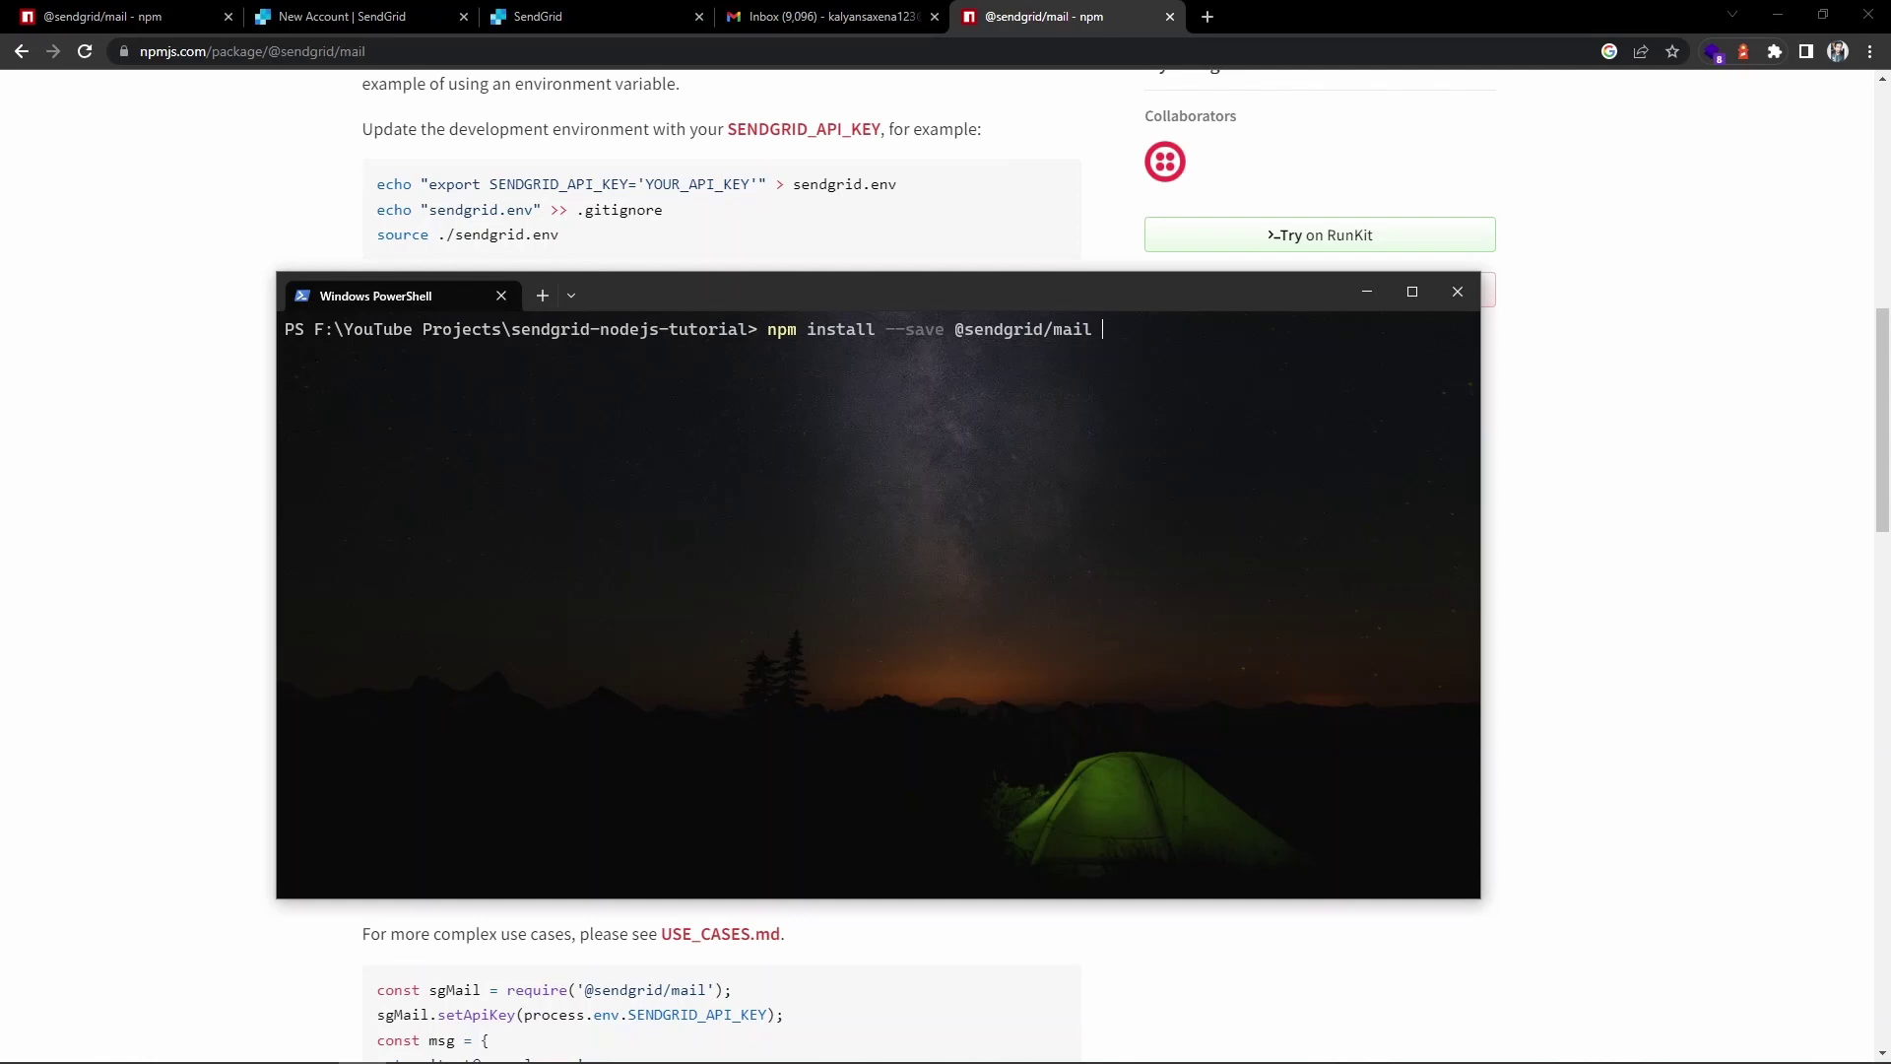
type("dotenv")
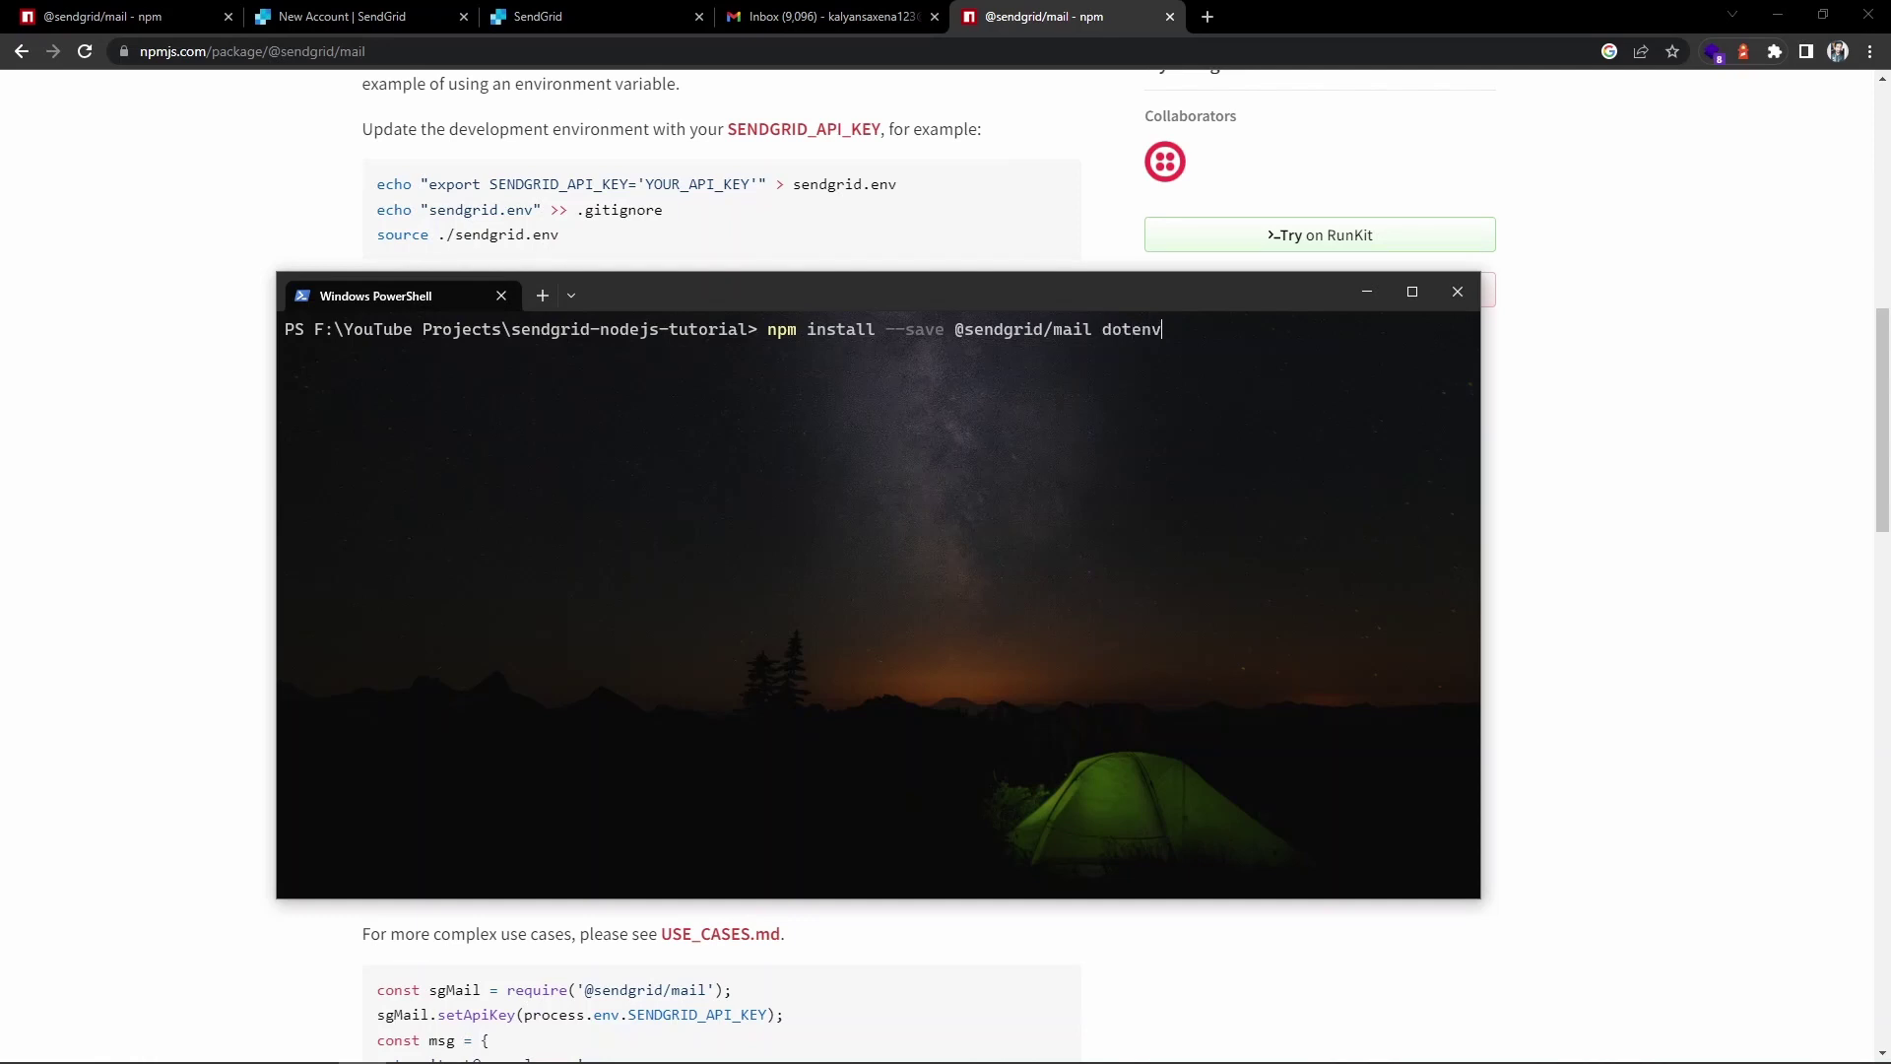